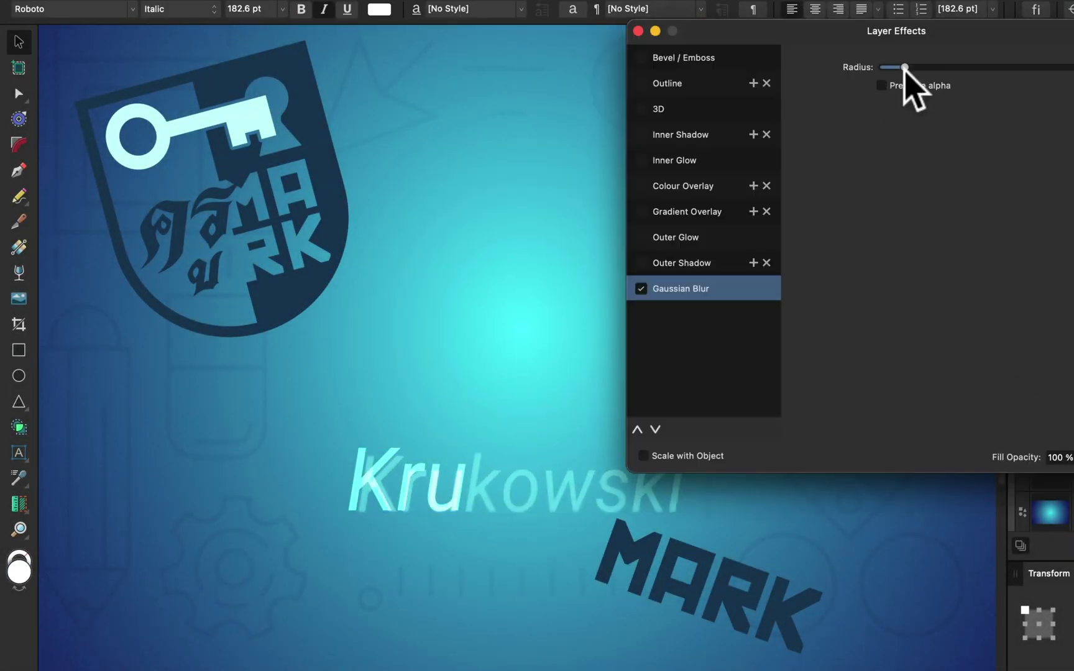
# Move the MARK lettering over the name and rotate it level
pyautogui.moveTo(906, 79); pyautogui.dragTo(947, 92)
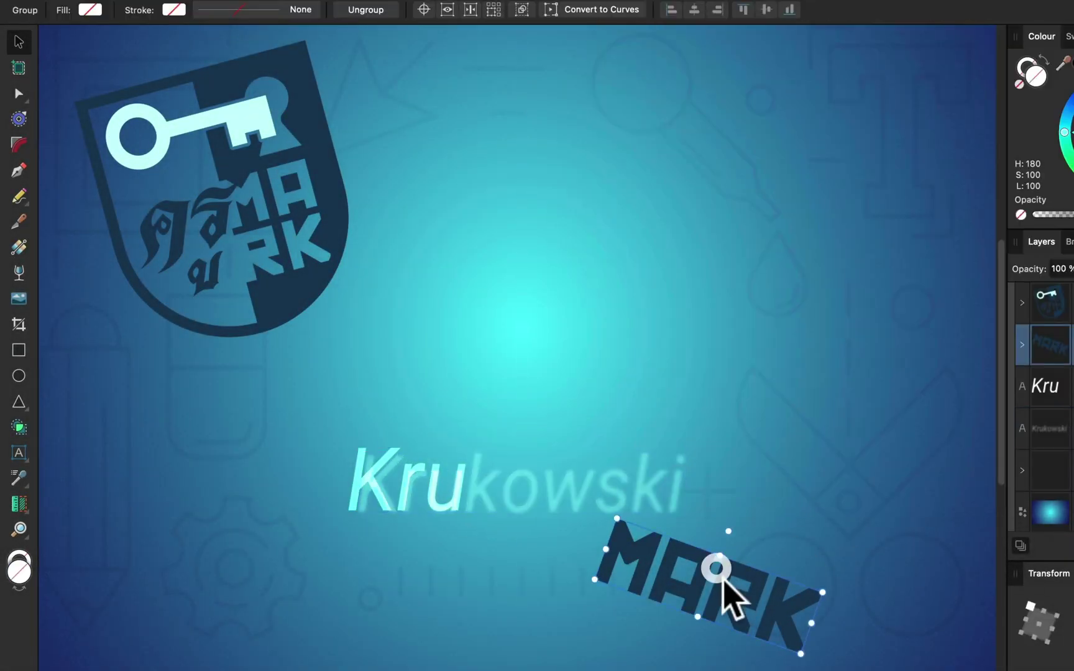
pyautogui.moveTo(719, 587); pyautogui.dragTo(612, 557)
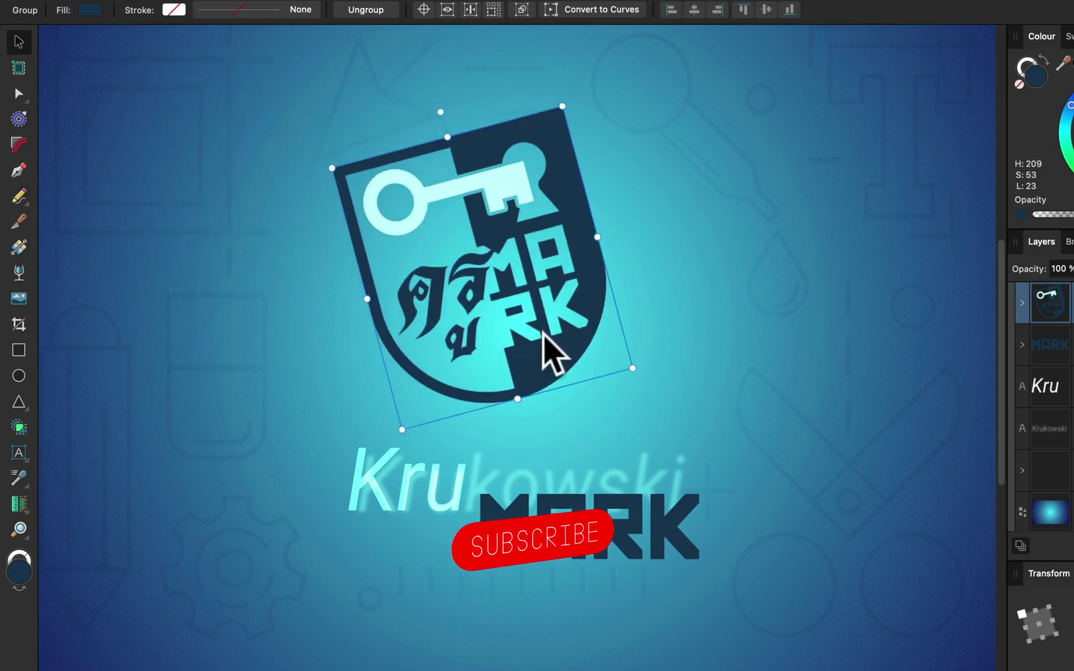
pyautogui.moveTo(498, 99); pyautogui.dragTo(505, 111)
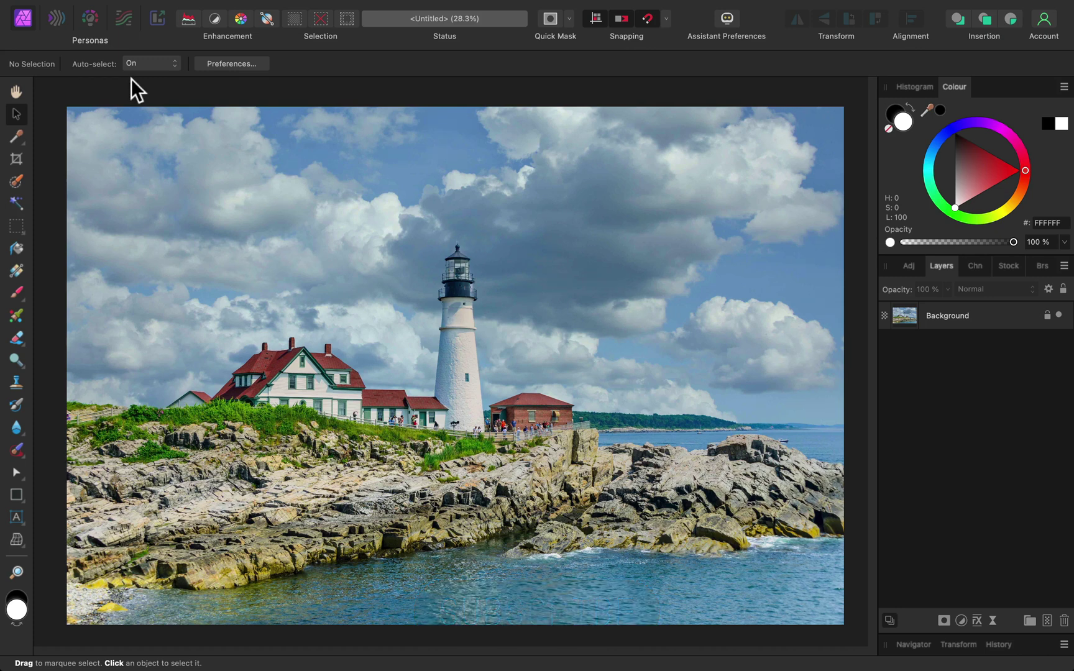
# Duplicate the Background layer and rename the lower copy 'Photo'
pyautogui.click(1001, 319)
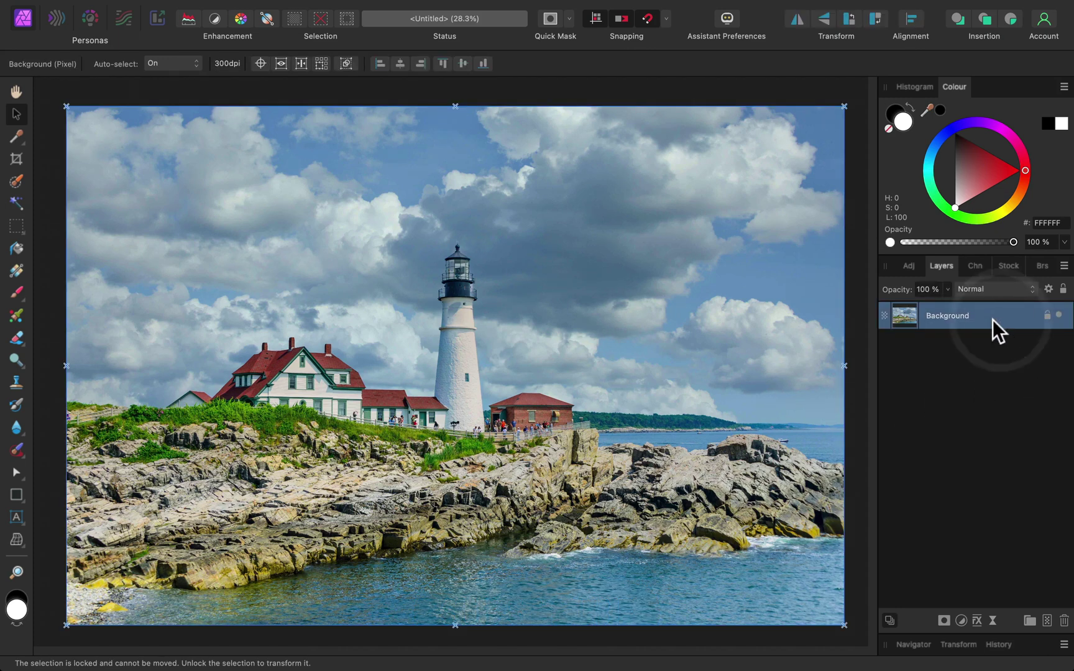
pyautogui.rightClick(992, 320)
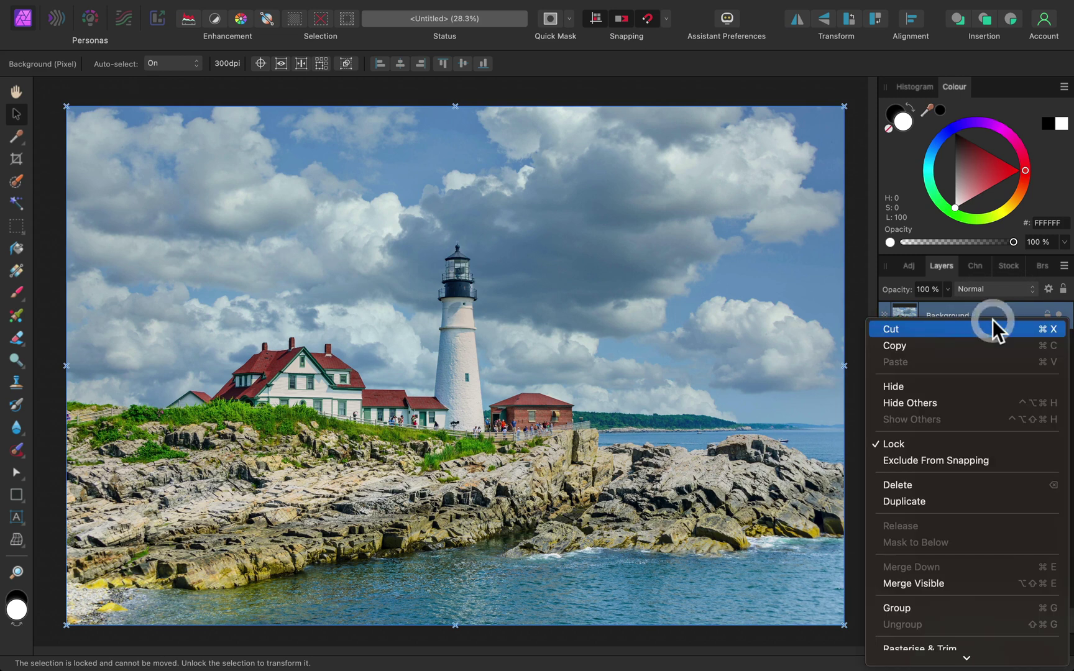
pyautogui.click(990, 500)
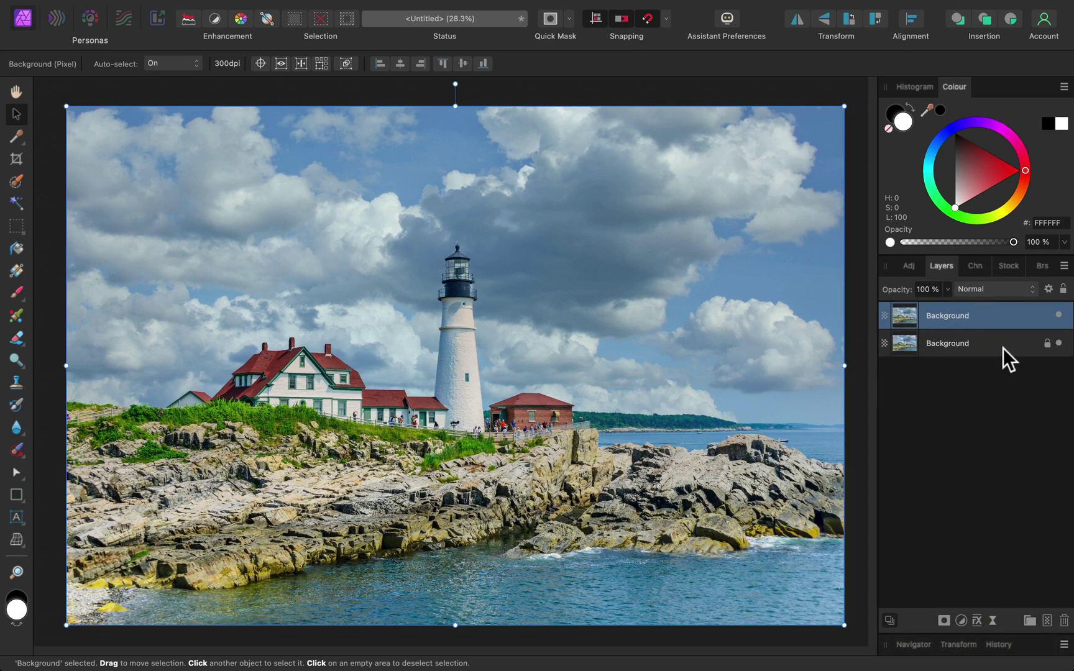
pyautogui.click(950, 343)
pyautogui.doubleClick(949, 343)
pyautogui.write('Photo')
pyautogui.press('Return')
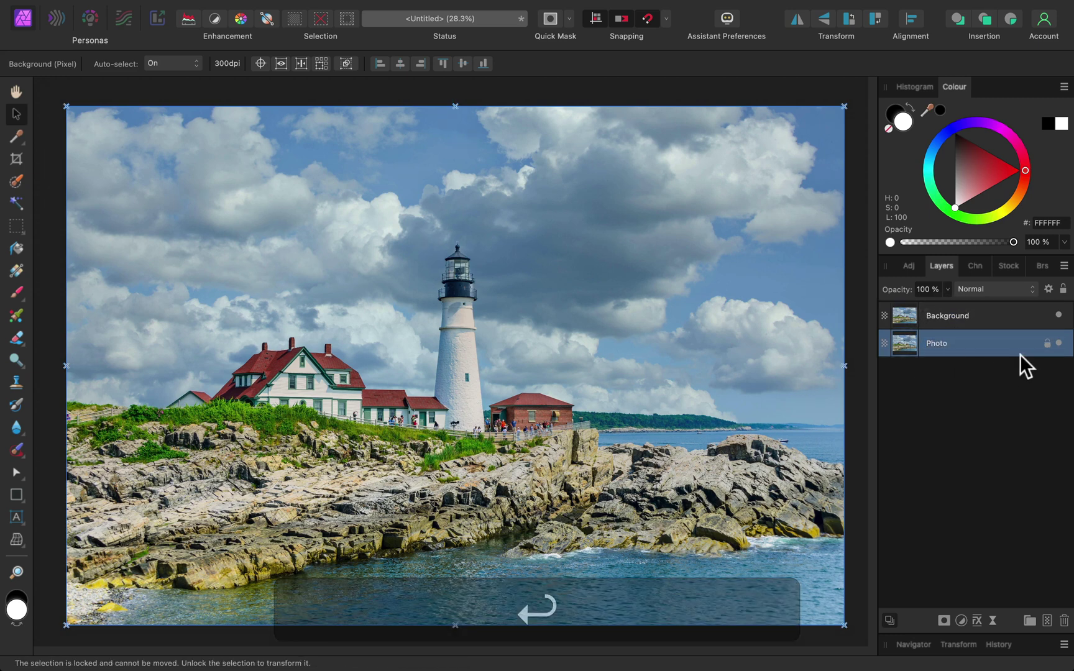
# Darken the upper Background layer with an Exposure adjustment of about -3.3 stops, merged in
pyautogui.click(988, 315)
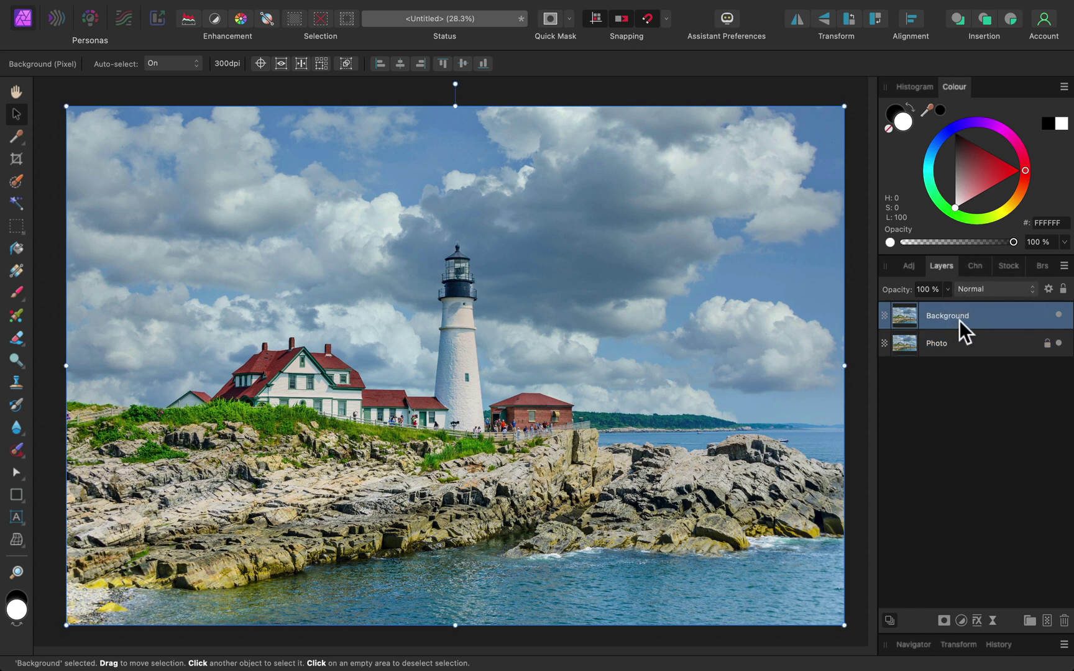
pyautogui.click(905, 266)
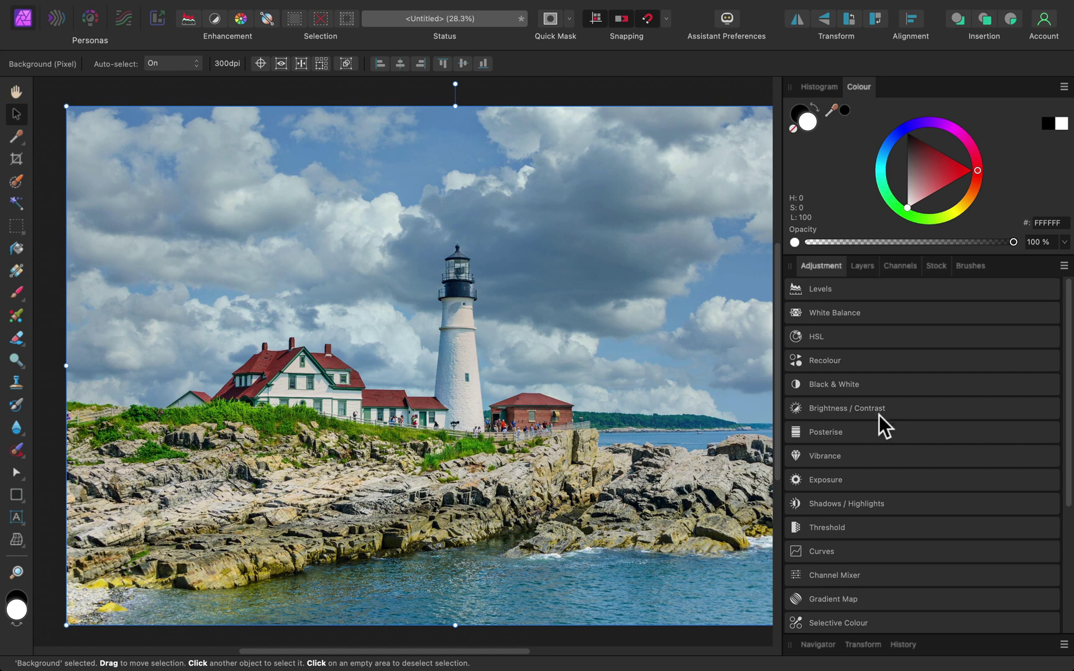
pyautogui.click(869, 480)
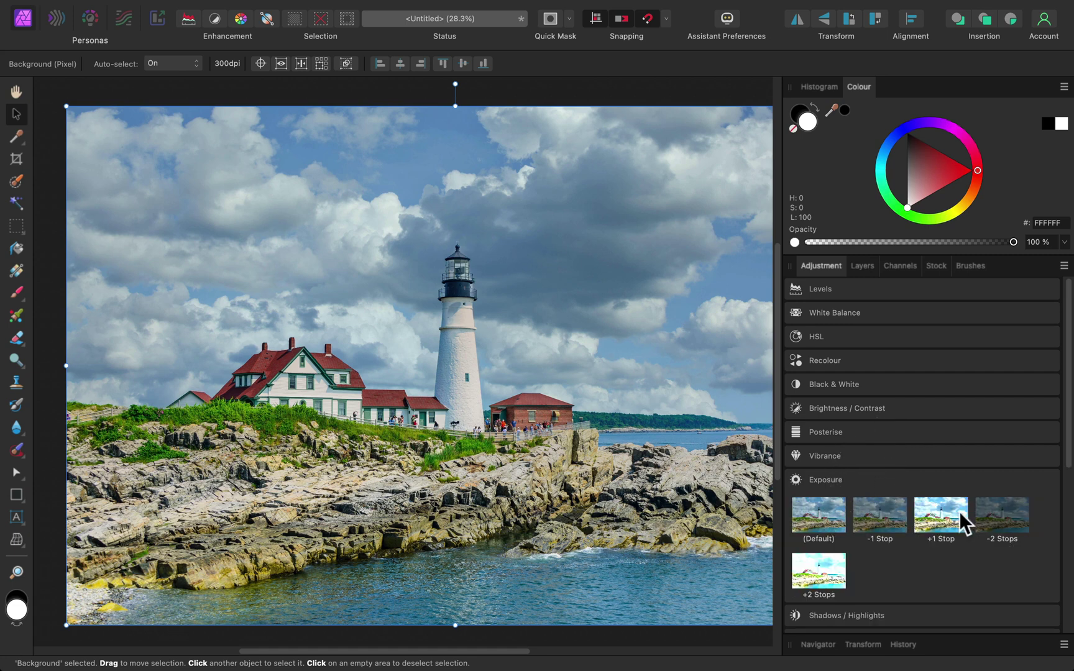
pyautogui.click(999, 524)
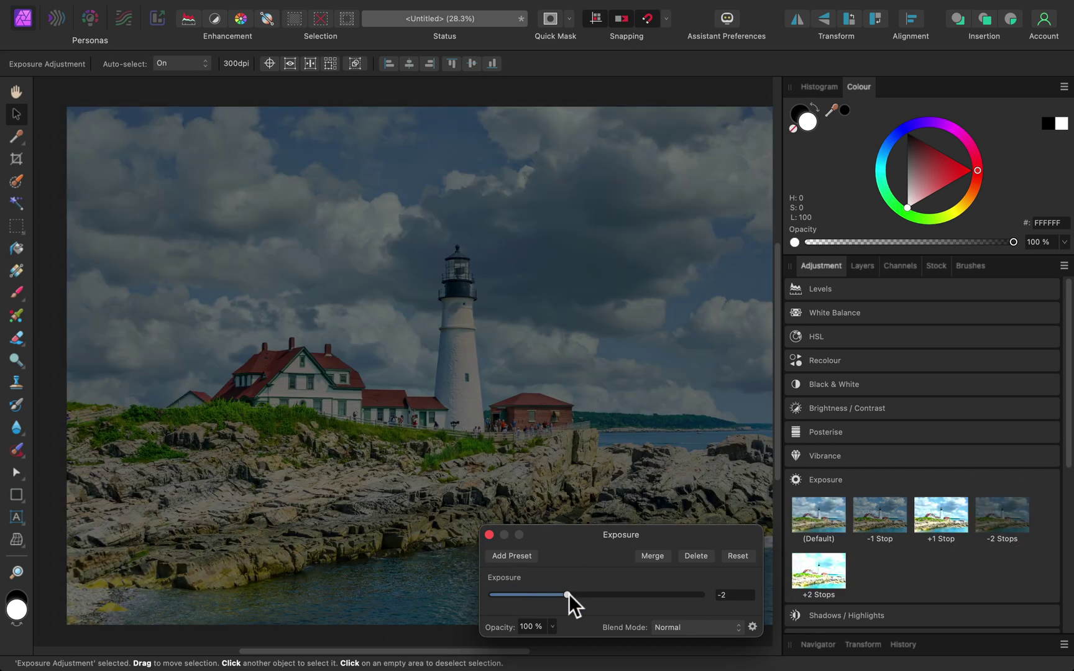
pyautogui.moveTo(567, 595); pyautogui.dragTo(548, 594)
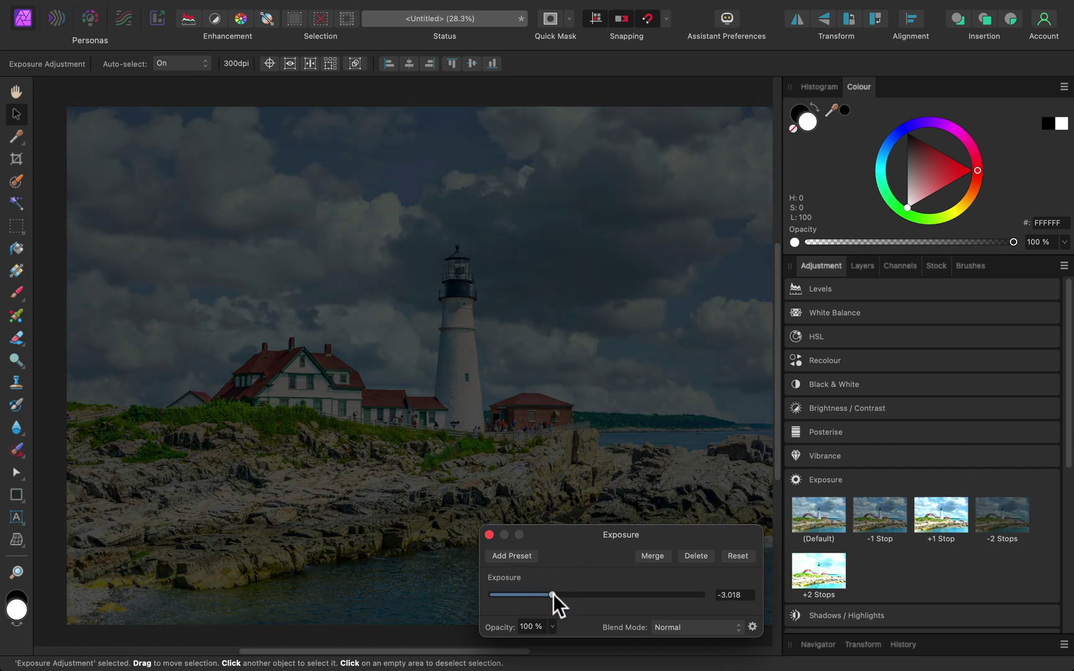
pyautogui.click(653, 556)
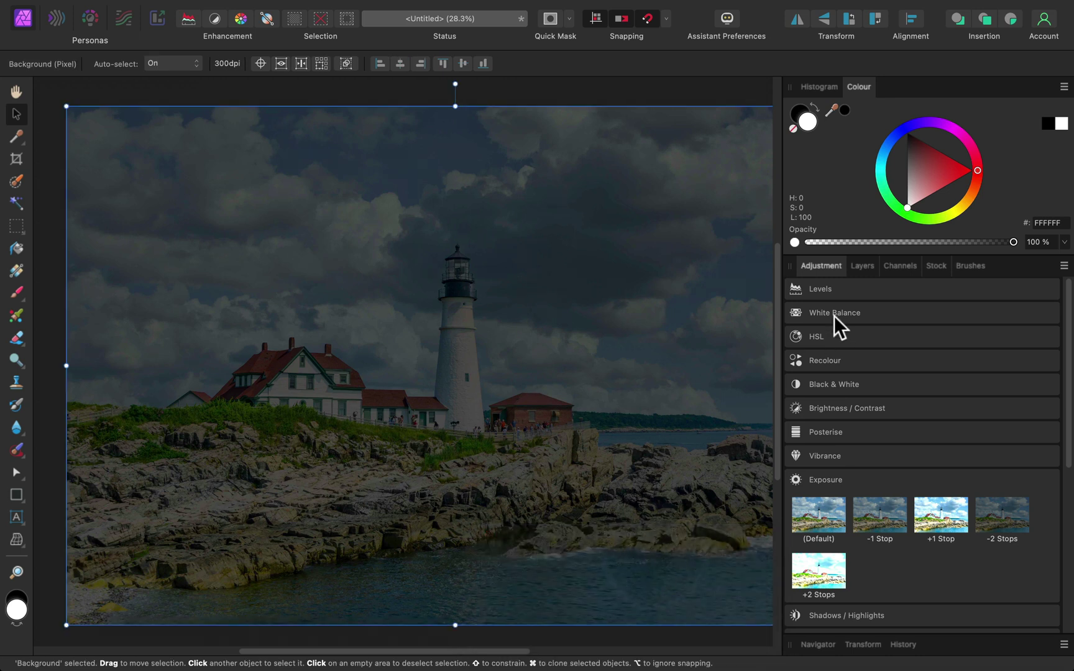
# Merge an HSL adjustment with luminosity -11% and saturation -44% into Background
pyautogui.click(864, 268)
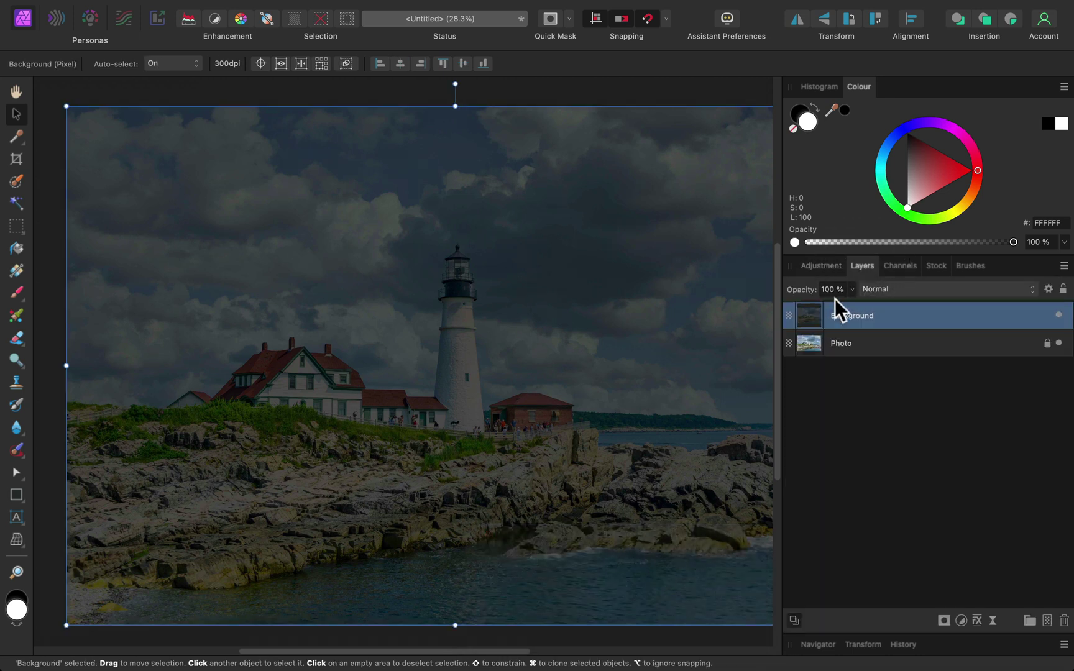
pyautogui.click(834, 268)
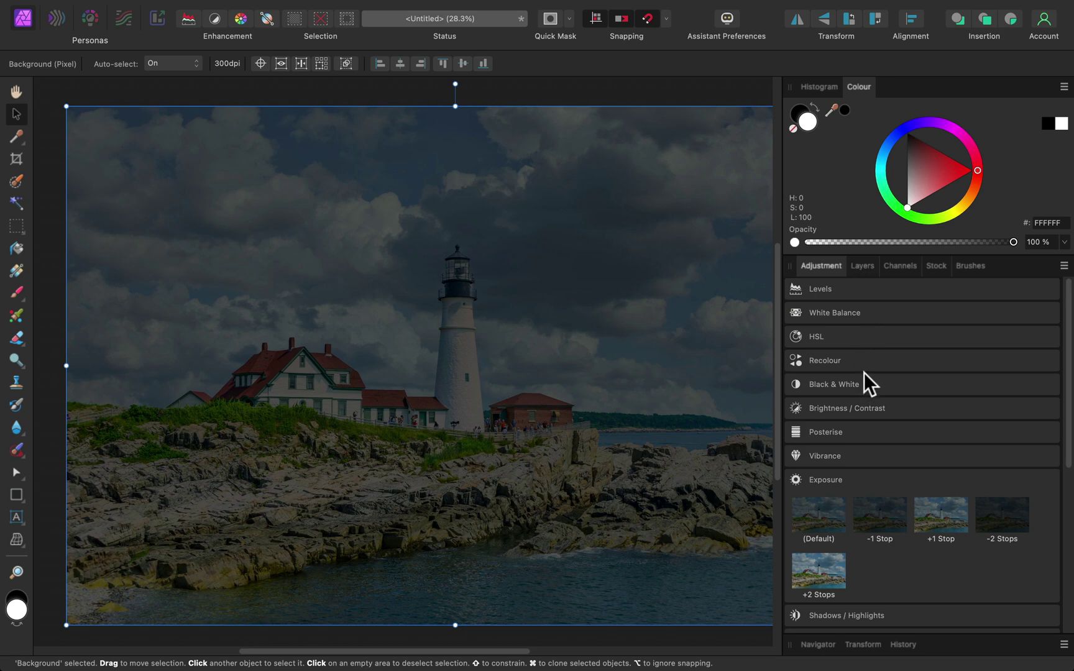
pyautogui.click(821, 338)
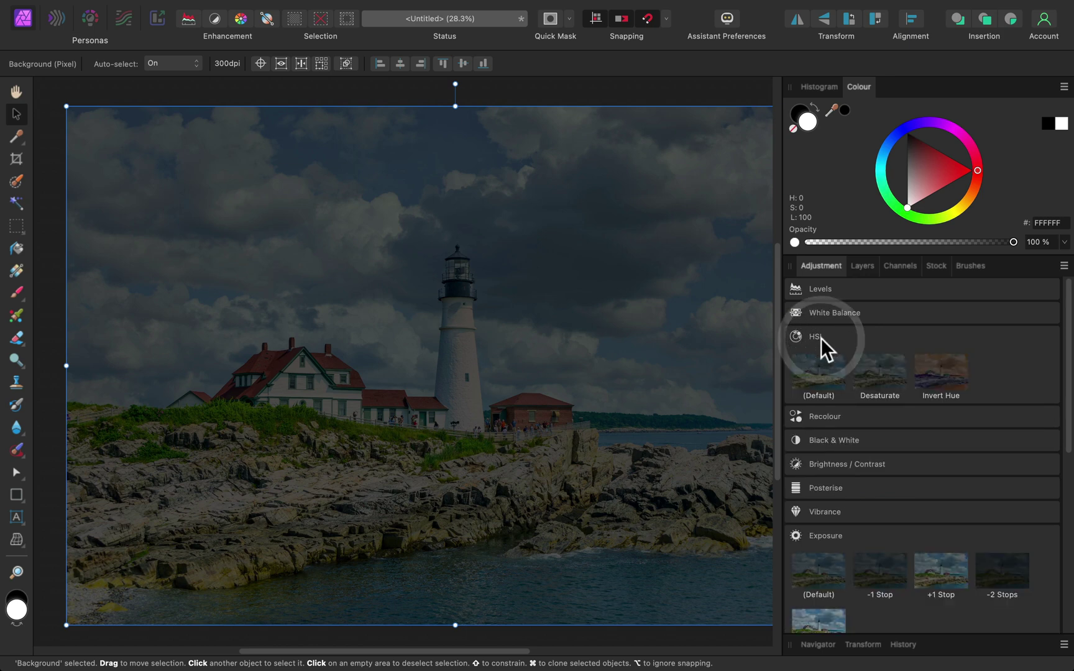
pyautogui.click(884, 374)
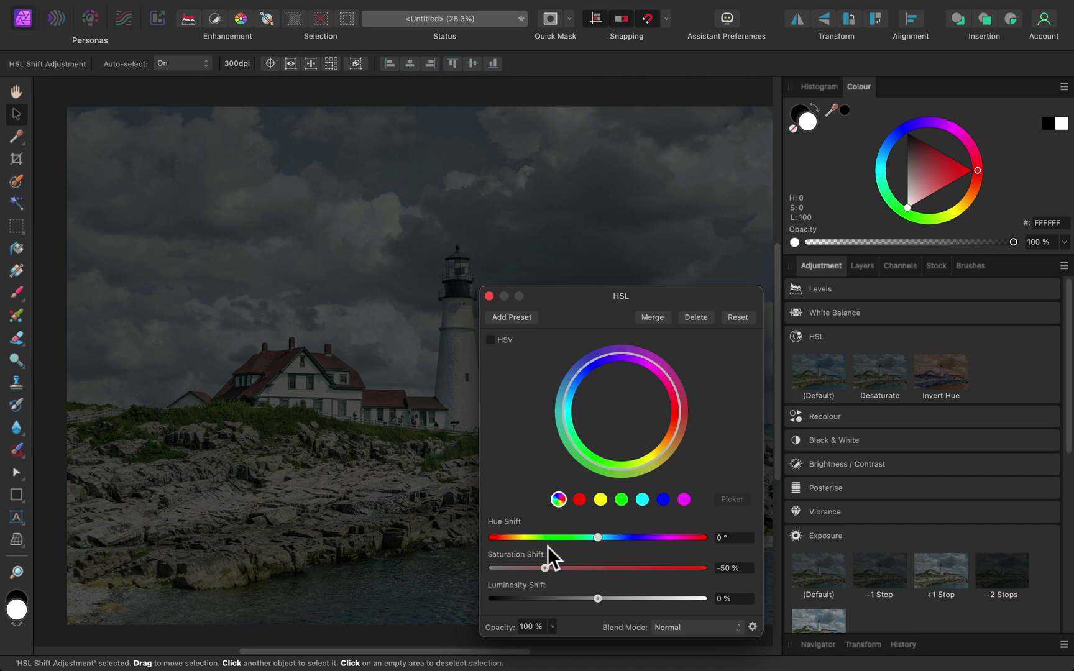
pyautogui.moveTo(591, 598); pyautogui.dragTo(586, 598)
pyautogui.moveTo(537, 566); pyautogui.dragTo(559, 566)
pyautogui.click(653, 318)
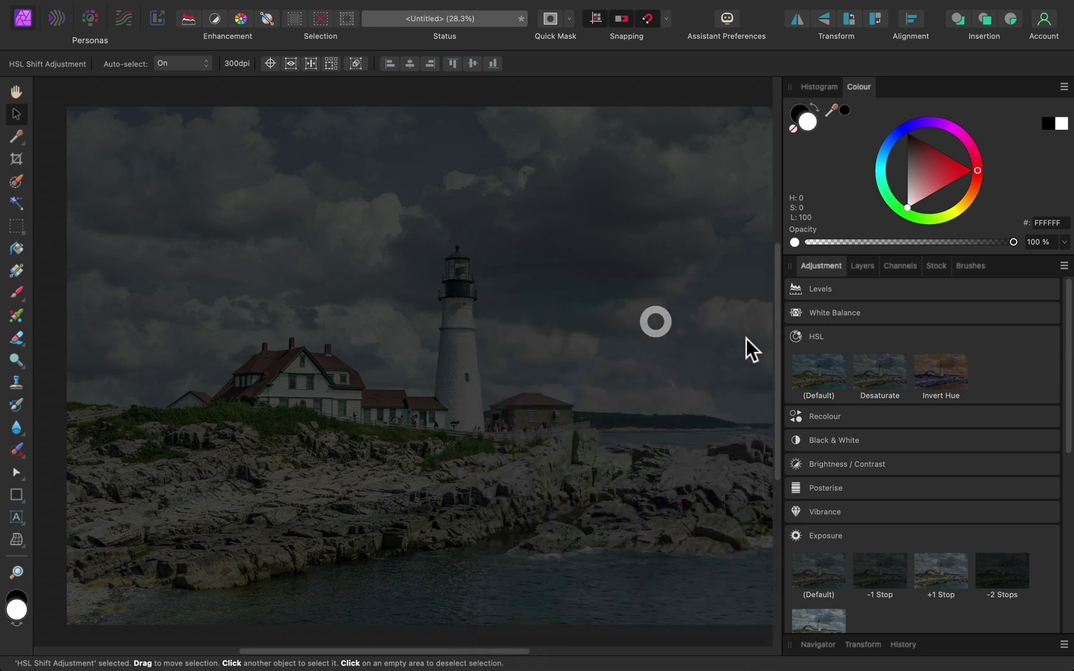
pyautogui.click(863, 266)
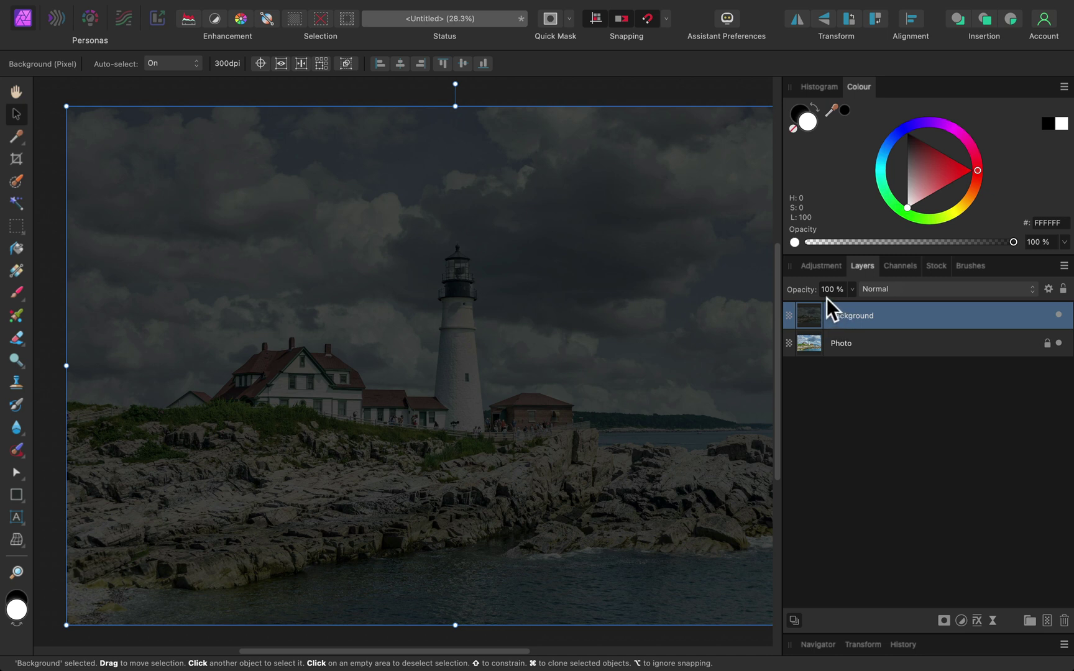
pyautogui.press('super')
pyautogui.moveTo(781, 403); pyautogui.dragTo(868, 405)
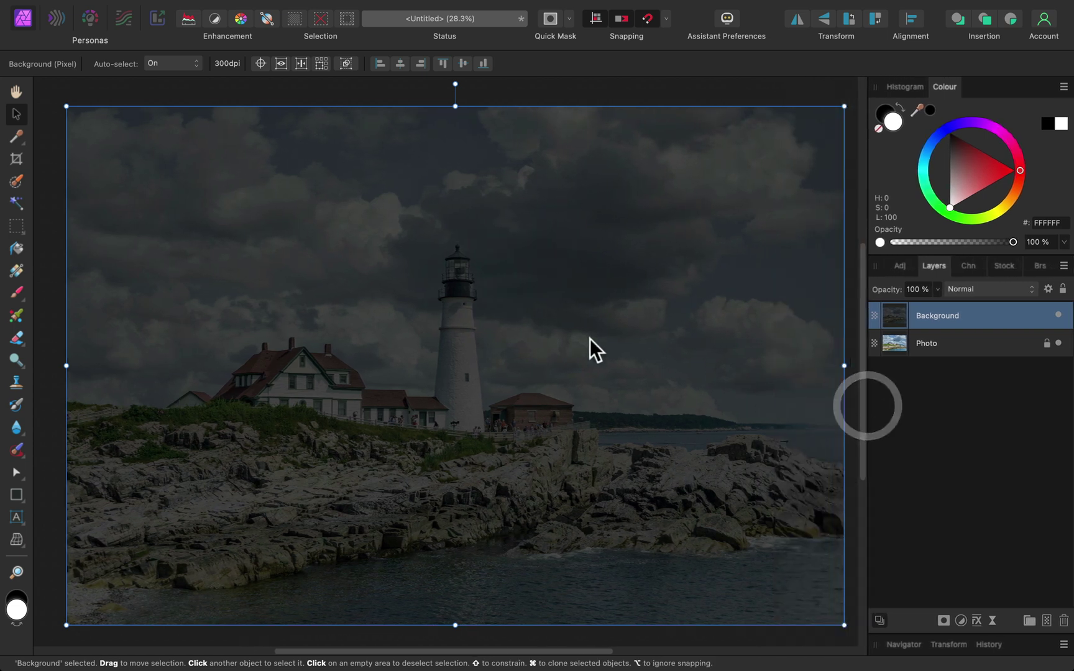
# Draw a rectangle covering the whole lighthouse photo
pyautogui.click(591, 92)
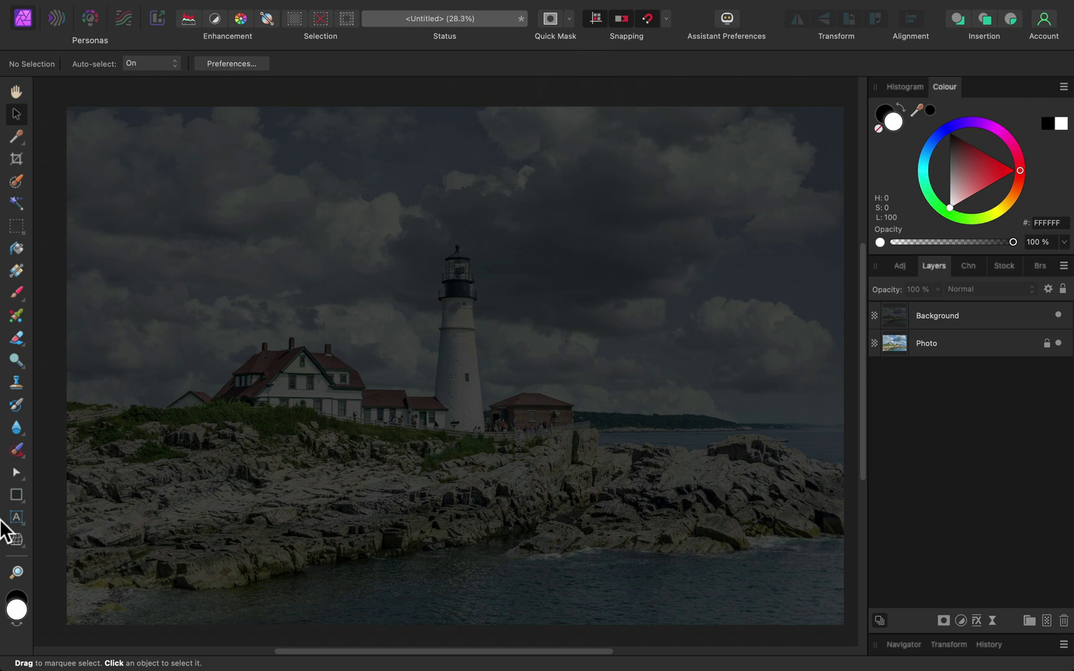
pyautogui.click(17, 496)
pyautogui.moveTo(233, 169); pyautogui.dragTo(695, 481)
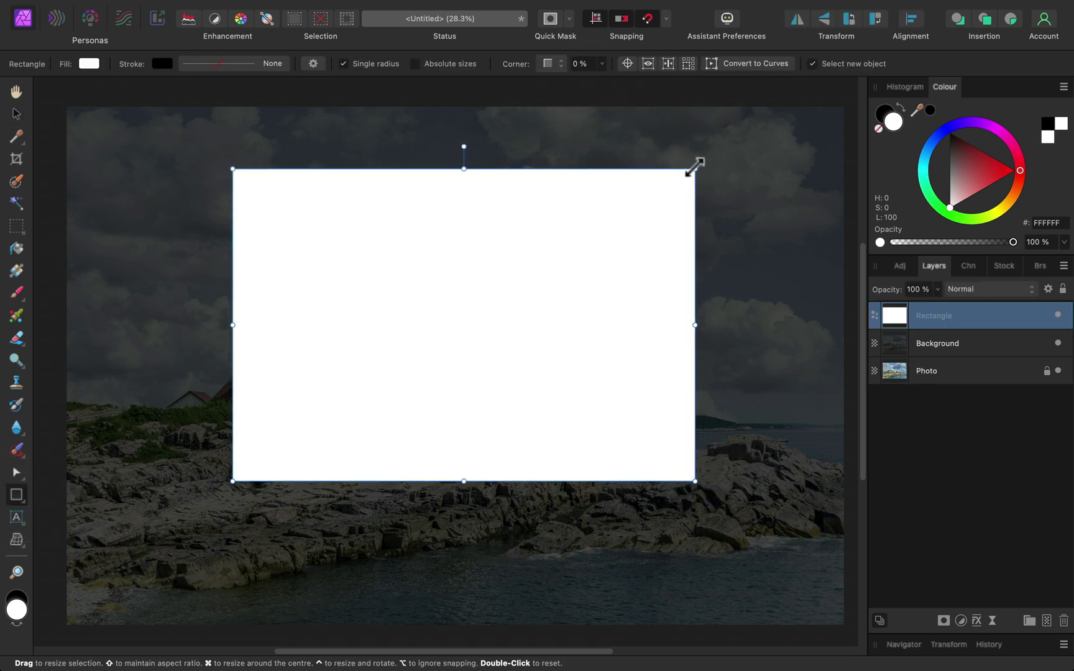
pyautogui.moveTo(695, 168); pyautogui.dragTo(843, 108)
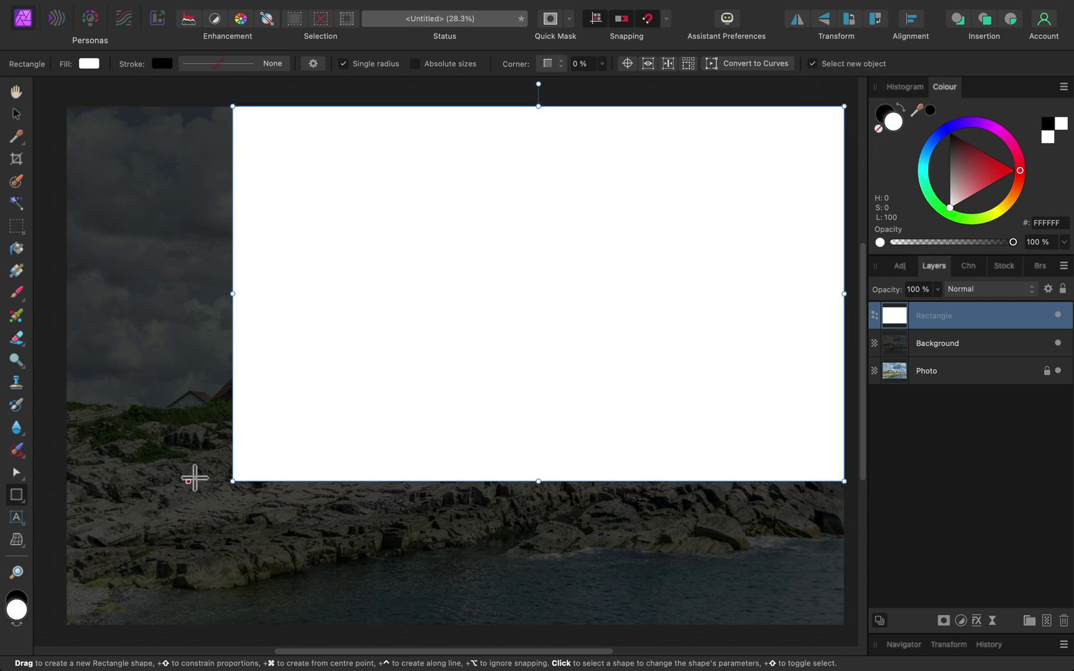
pyautogui.moveTo(231, 483); pyautogui.dragTo(66, 625)
# Fill the rectangle with a top-to-bottom gradient whose top stop is blue 0A339C
pyautogui.click(17, 271)
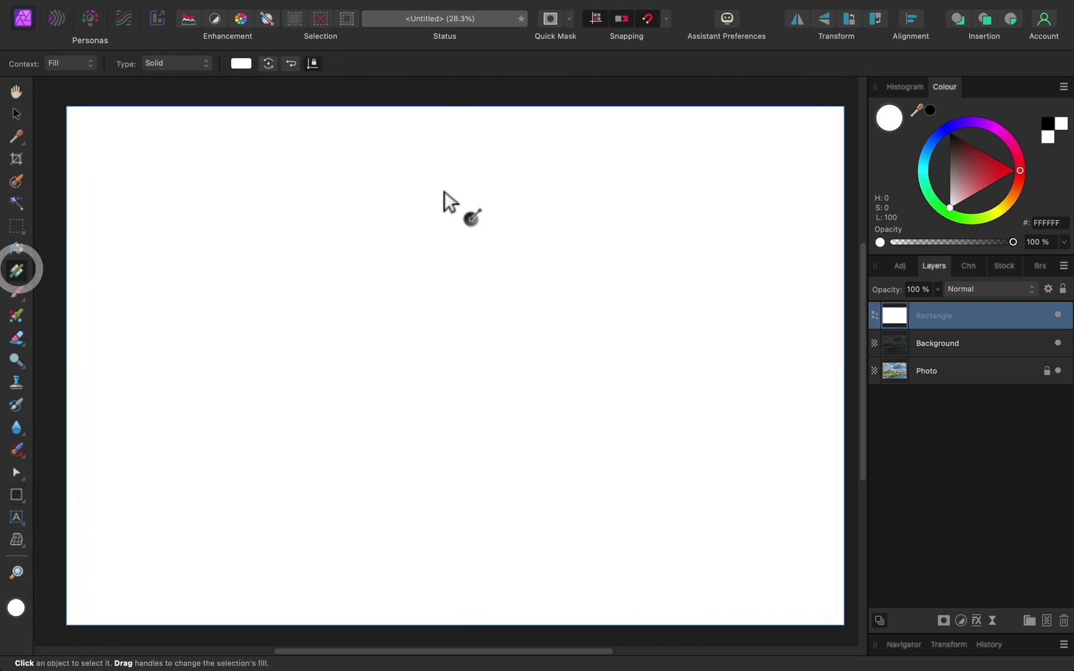
pyautogui.moveTo(474, 120); pyautogui.dragTo(475, 594)
pyautogui.click(237, 63)
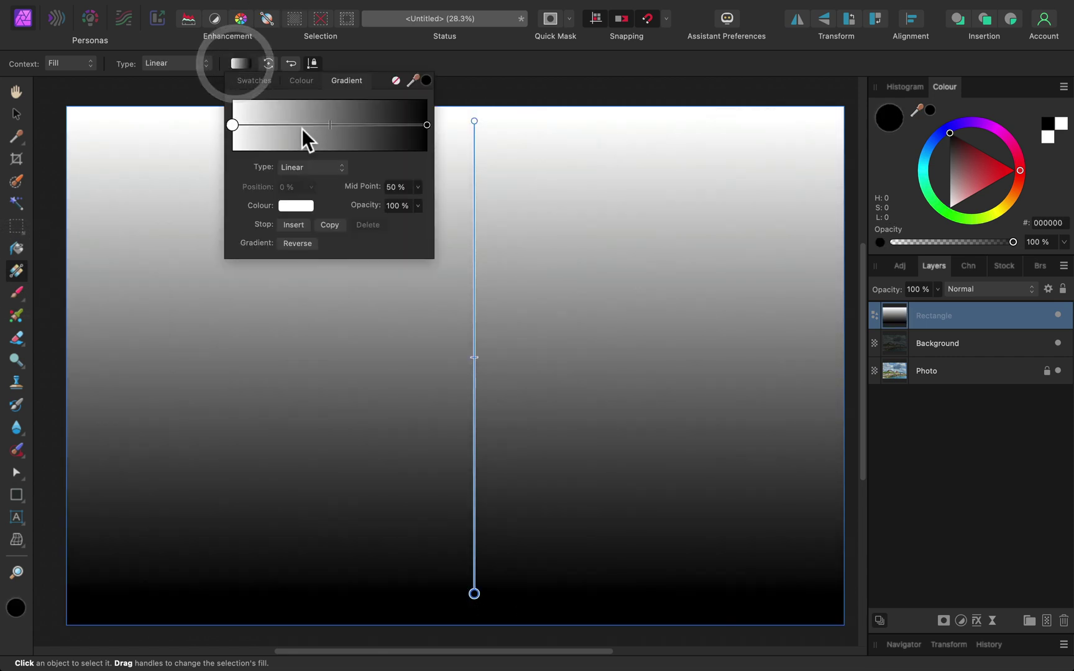
pyautogui.click(232, 124)
pyautogui.click(296, 206)
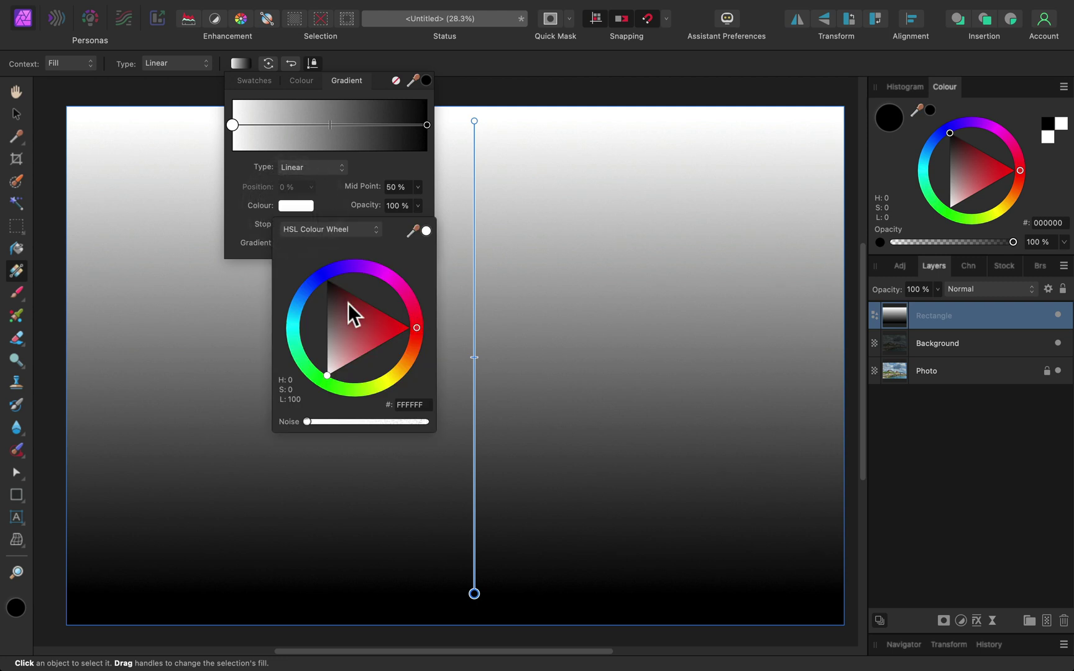
pyautogui.click(314, 278)
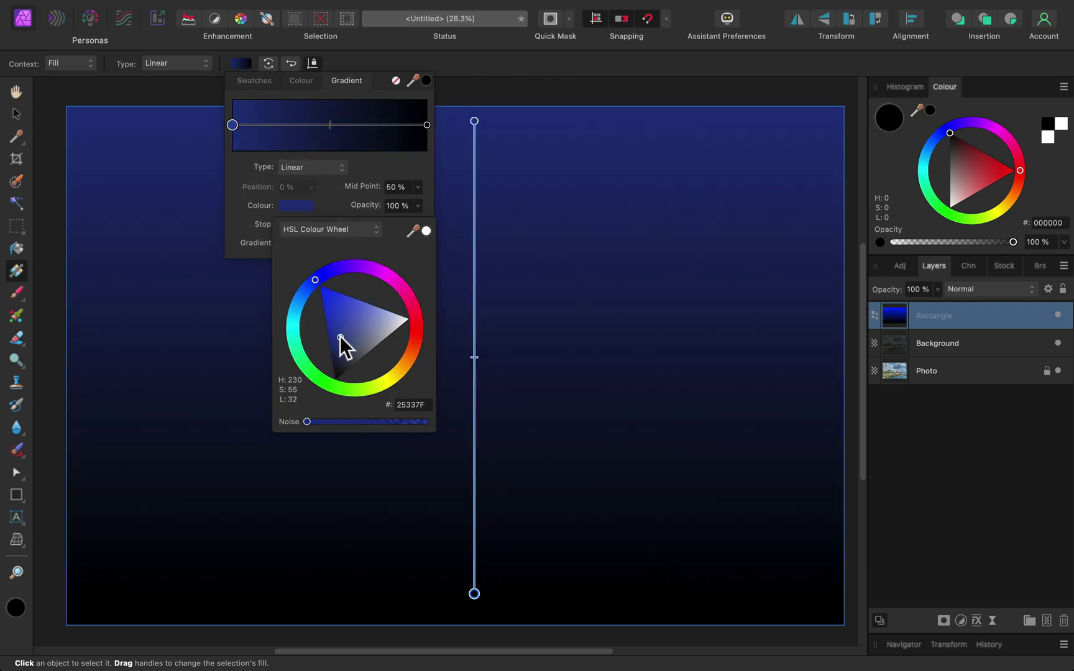
pyautogui.moveTo(341, 338); pyautogui.dragTo(328, 322)
pyautogui.click(311, 285)
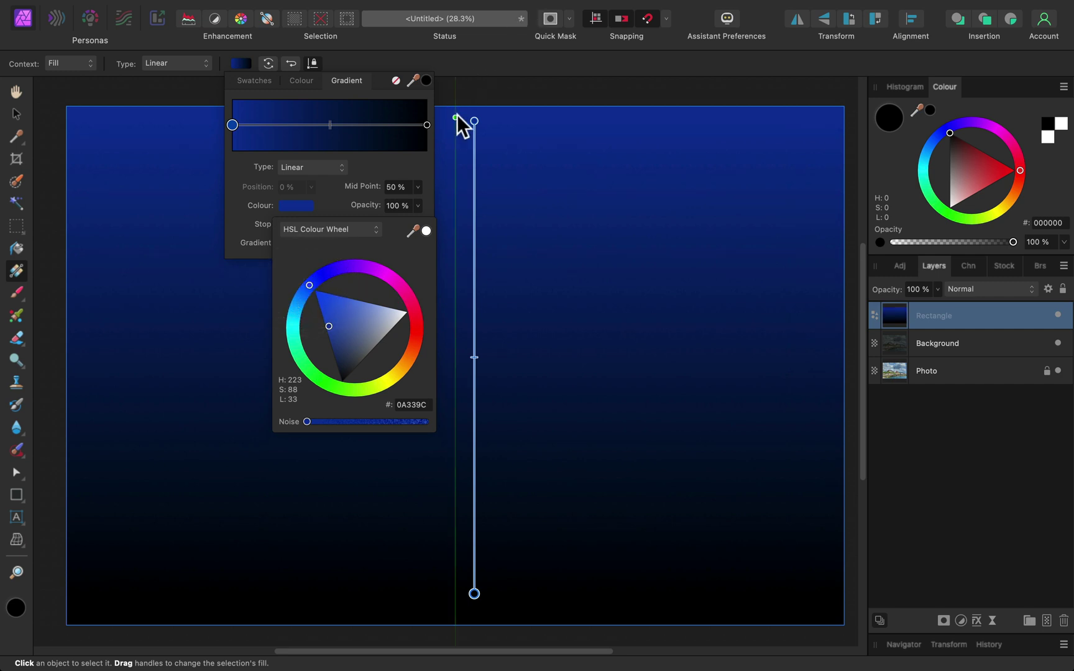
# Set the bottom gradient stop to dark violet 1F173B
pyautogui.click(427, 124)
pyautogui.click(297, 206)
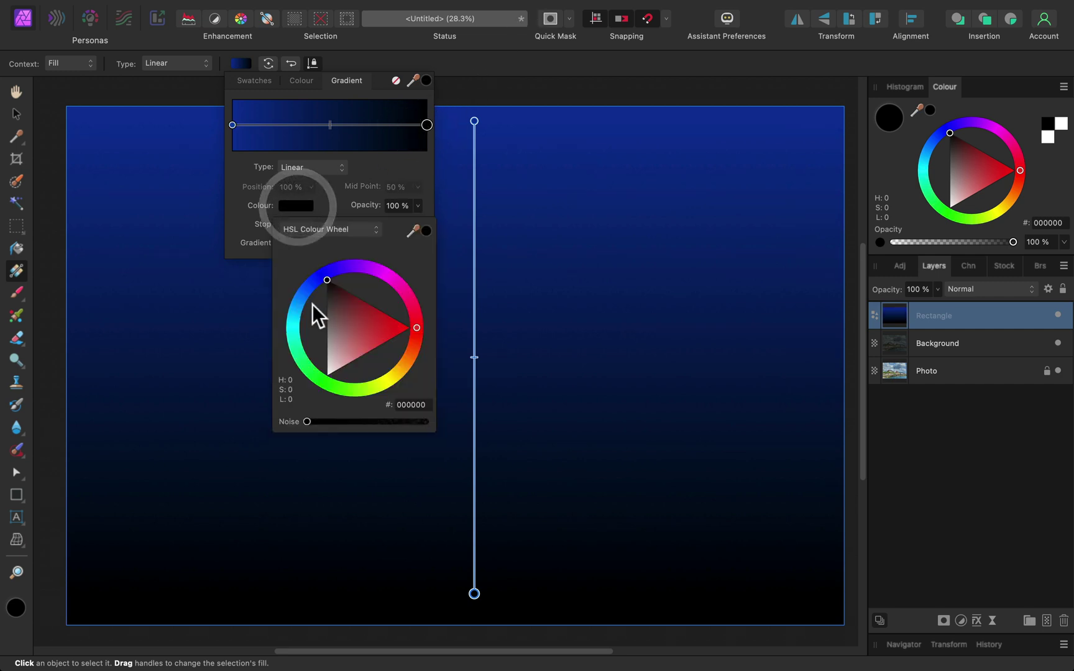
pyautogui.click(336, 274)
pyautogui.moveTo(355, 341); pyautogui.dragTo(328, 352)
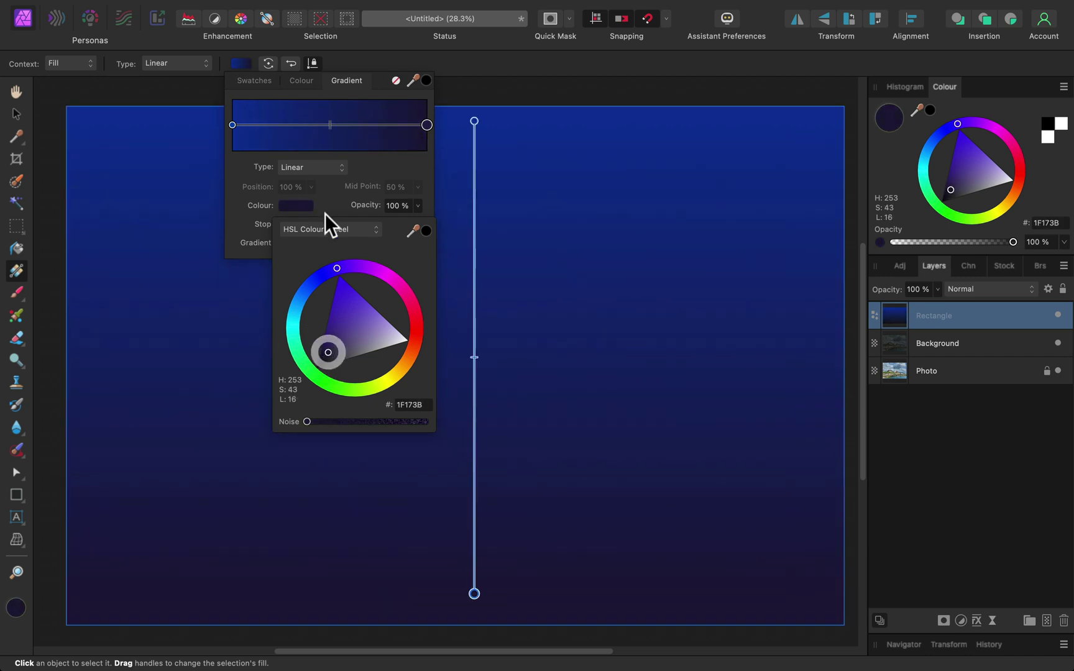
pyautogui.click(240, 222)
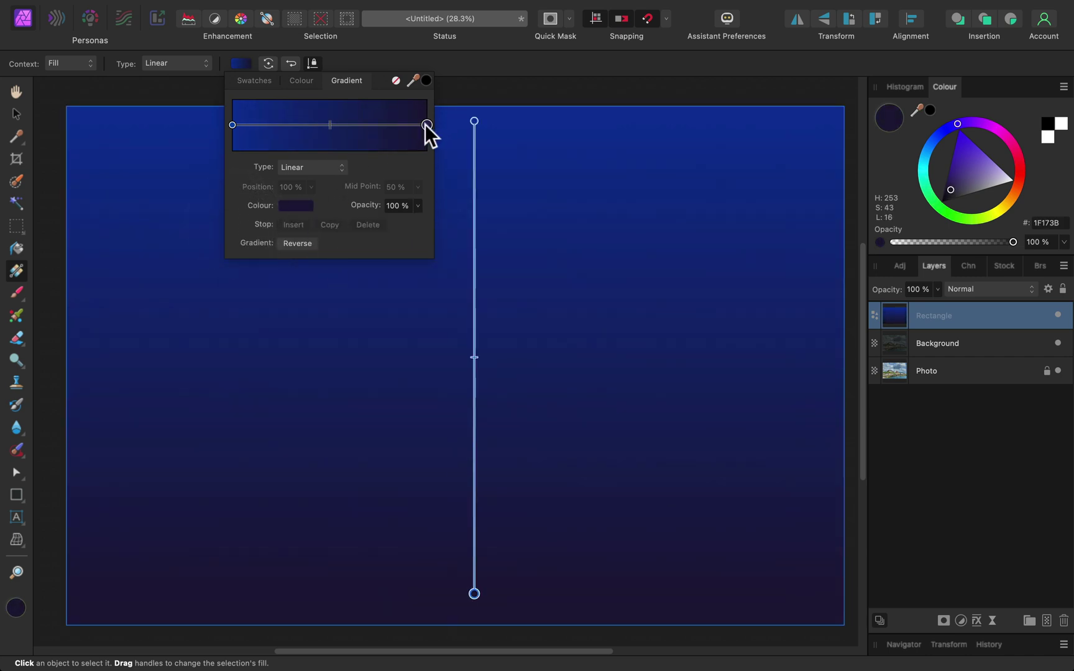
pyautogui.click(304, 206)
pyautogui.moveTo(325, 421); pyautogui.dragTo(340, 421)
pyautogui.click(438, 63)
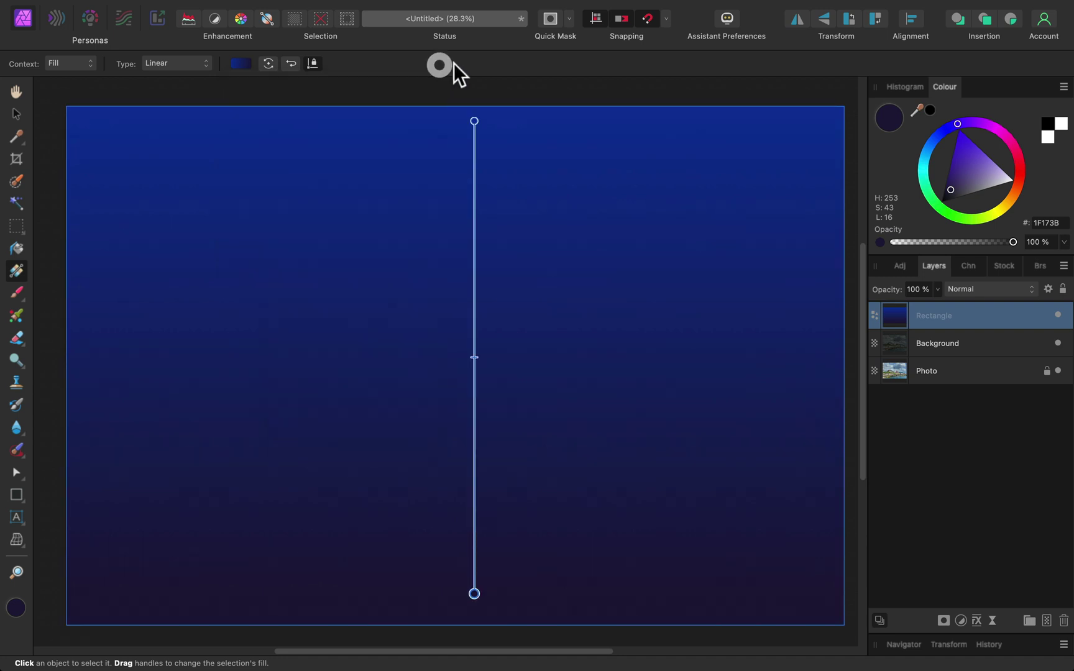
# Set the Rectangle layer to Overlay blend mode at 50% opacity
pyautogui.click(965, 289)
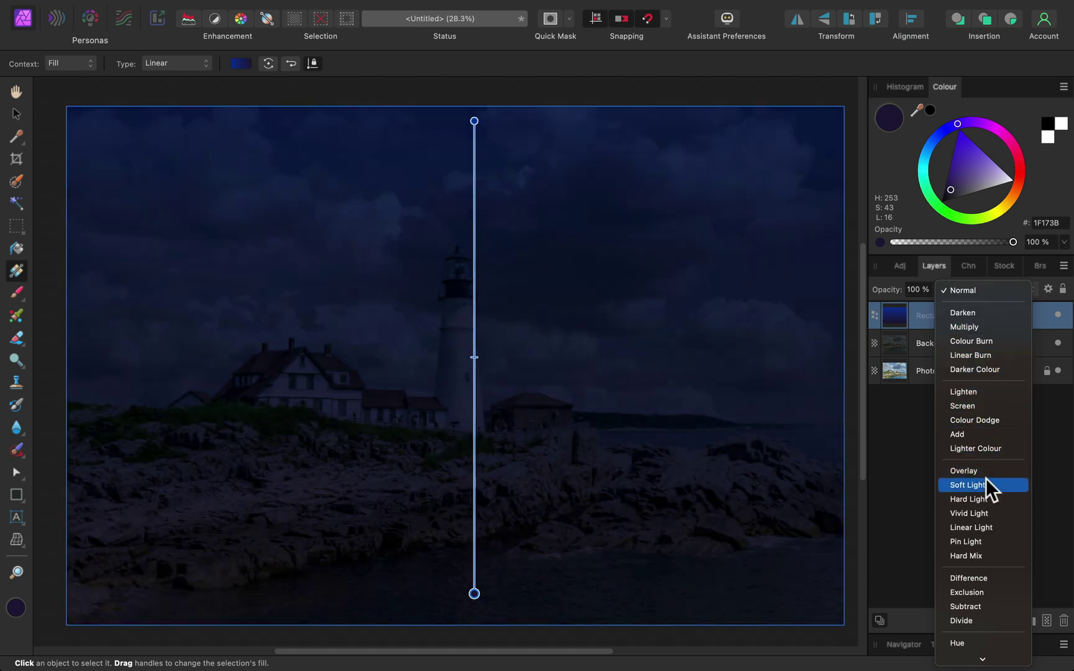
pyautogui.click(987, 471)
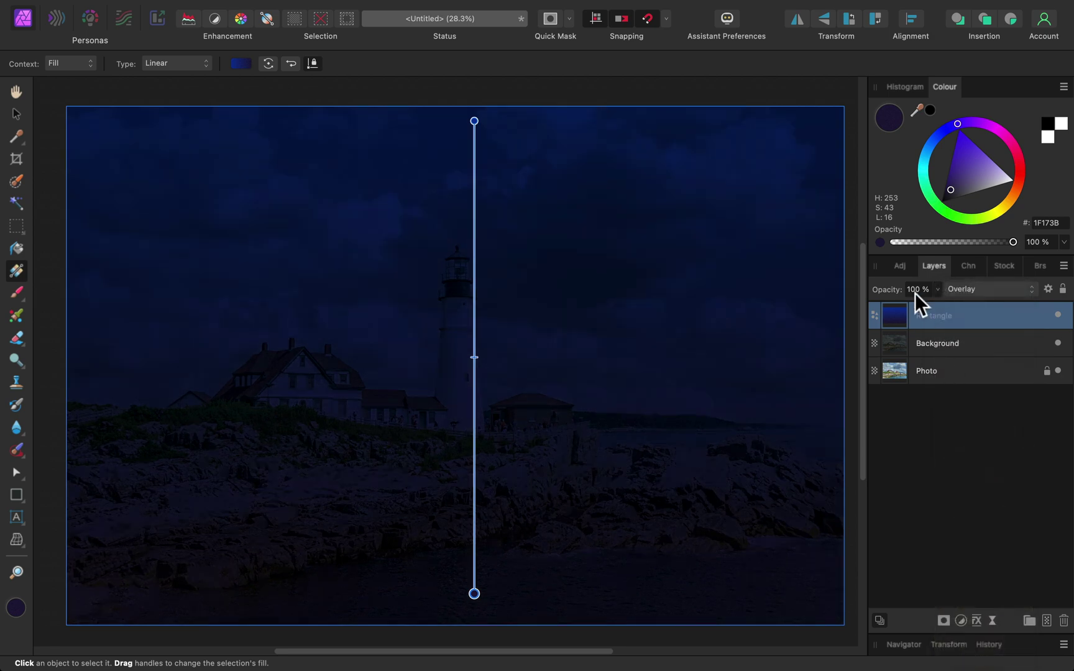
pyautogui.click(938, 290)
pyautogui.moveTo(835, 305); pyautogui.dragTo(872, 313)
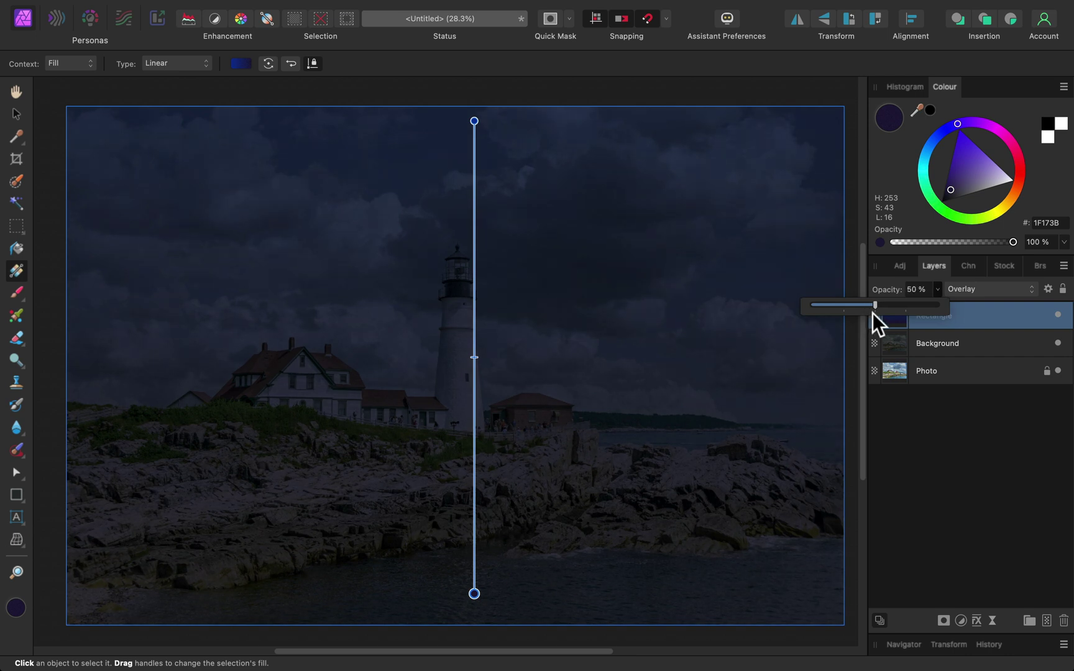
pyautogui.moveTo(866, 313); pyautogui.dragTo(872, 315)
pyautogui.click(17, 112)
pyautogui.click(79, 90)
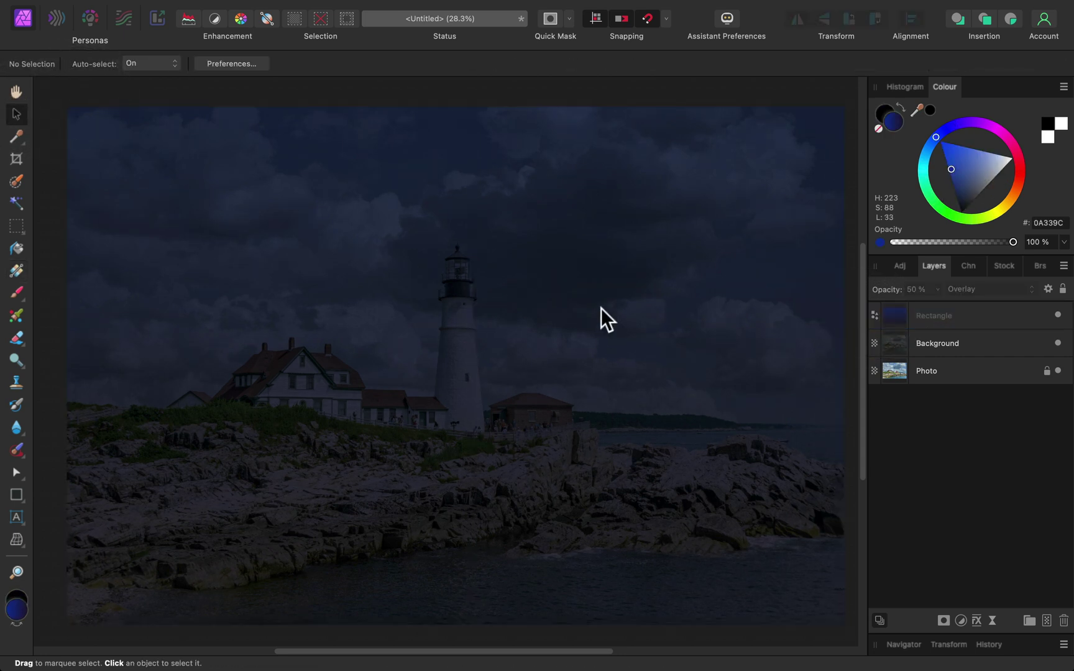
pyautogui.click(978, 313)
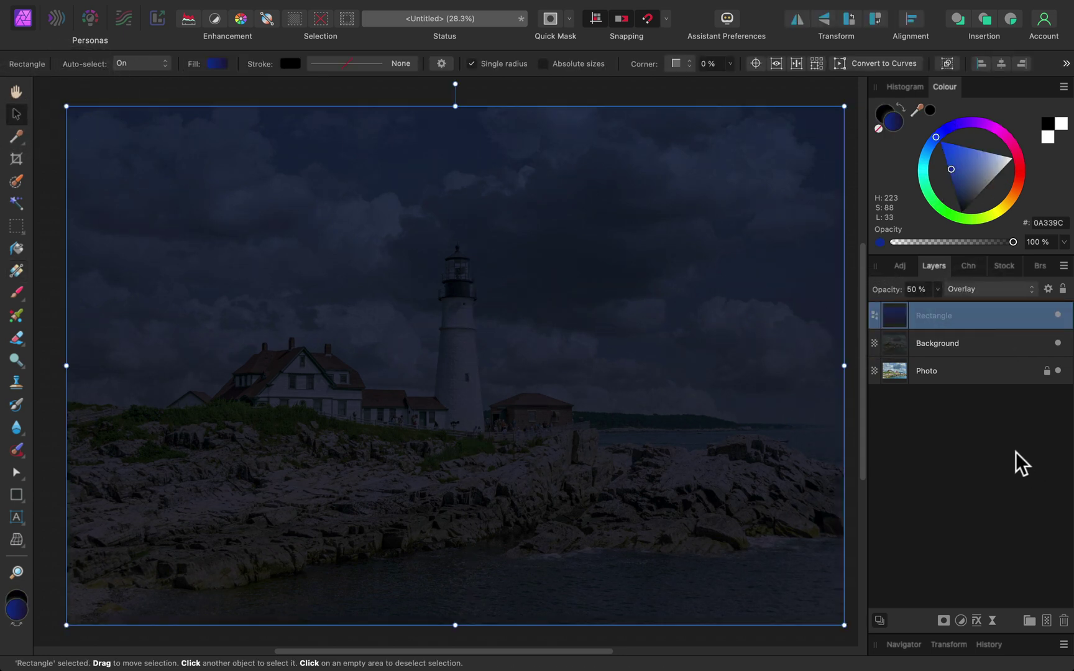
# Draw a cream trapezoid over the lighthouse and shape it into a sideways tapered beam
pyautogui.click(15, 494)
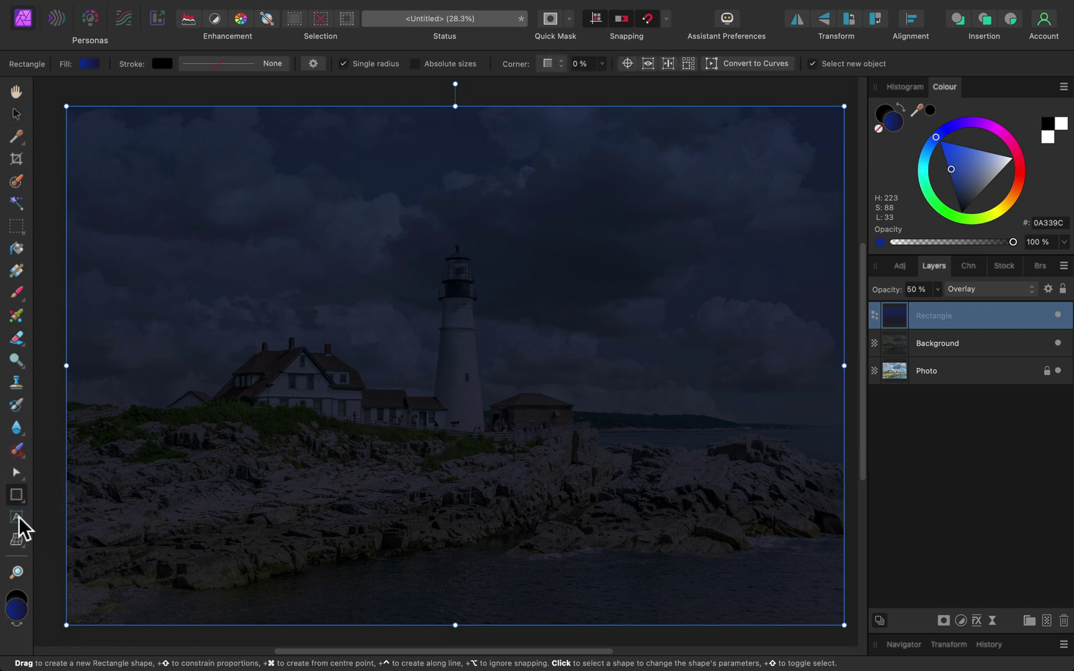
pyautogui.click(13, 492)
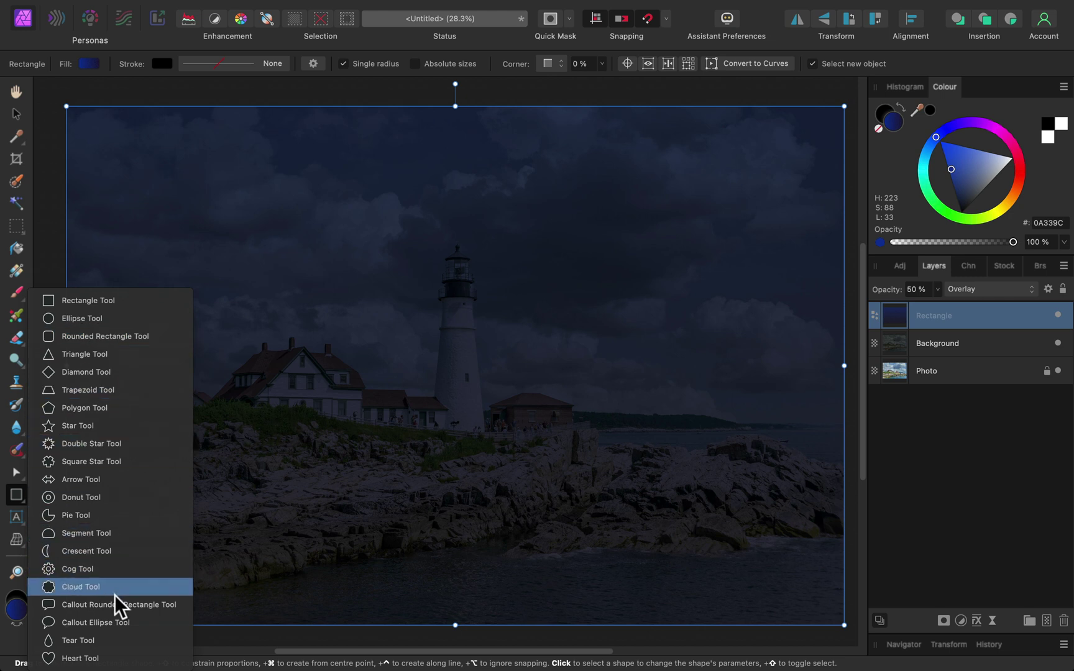
pyautogui.click(100, 391)
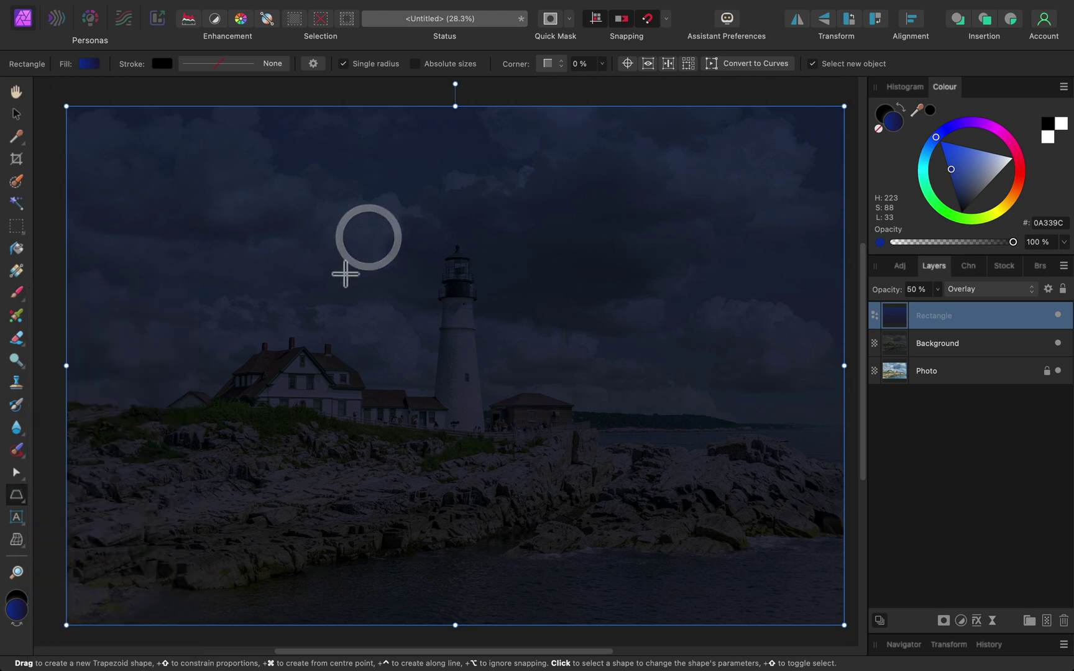
pyautogui.moveTo(456, 203); pyautogui.dragTo(639, 529)
pyautogui.moveTo(990, 204); pyautogui.dragTo(943, 202)
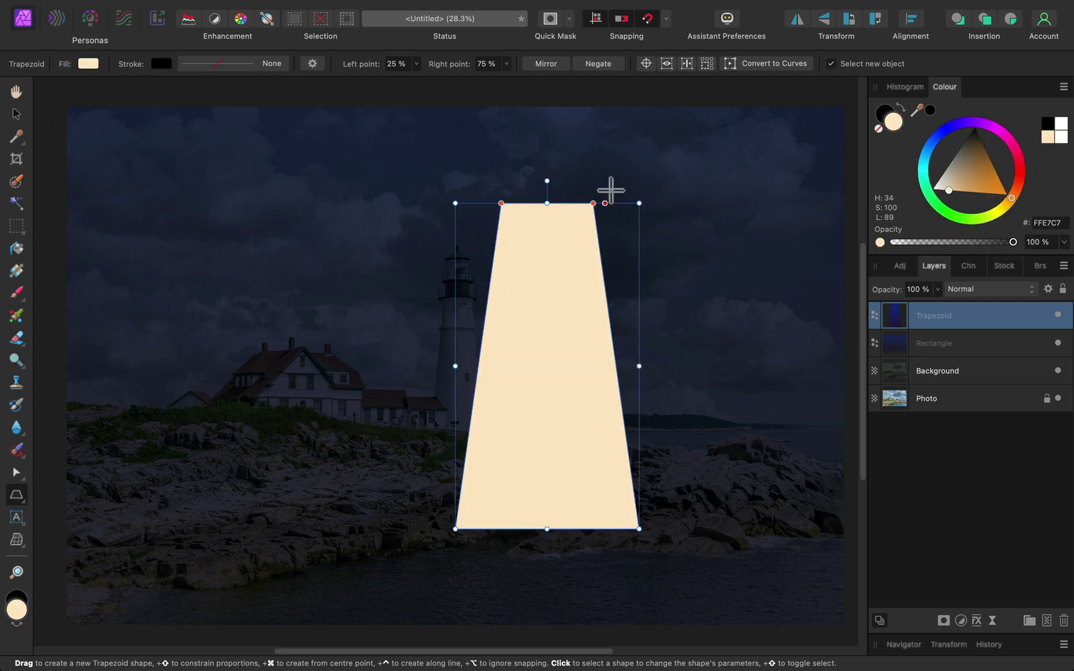
pyautogui.moveTo(547, 179); pyautogui.dragTo(316, 359)
pyautogui.moveTo(720, 268); pyautogui.dragTo(827, 290)
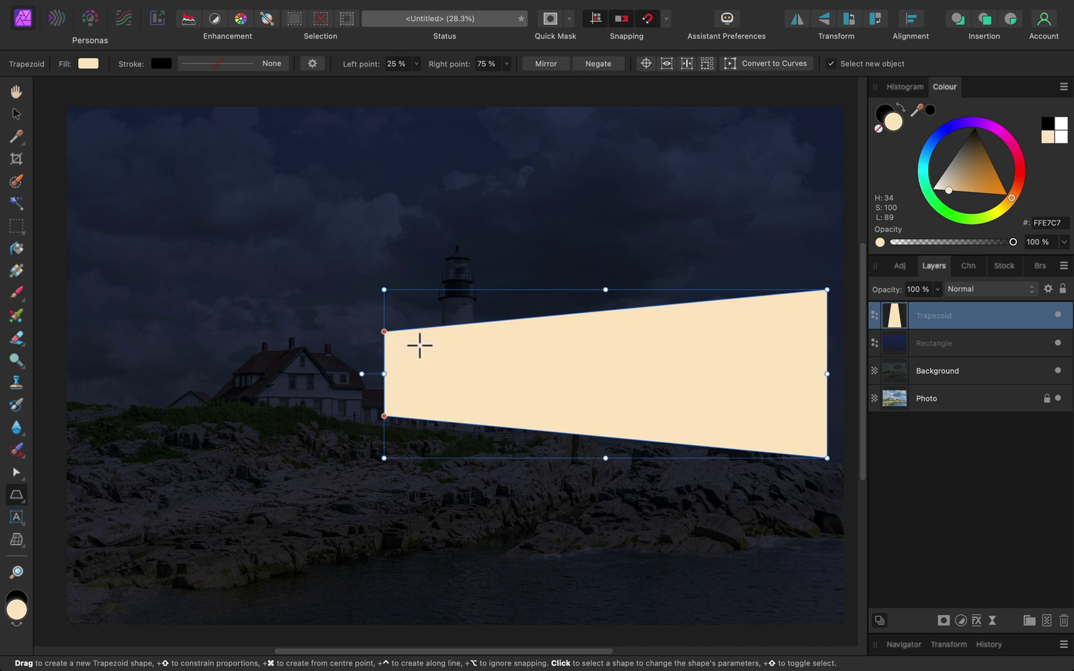
pyautogui.moveTo(384, 331); pyautogui.dragTo(384, 363)
# Place the beam's narrow end at the lamp, tilt its wide end and flip it leftward
pyautogui.click(16, 114)
pyautogui.moveTo(548, 373); pyautogui.dragTo(629, 269)
pyautogui.press('space')
pyautogui.moveTo(712, 360); pyautogui.dragTo(554, 357)
pyautogui.moveTo(753, 268); pyautogui.dragTo(748, 272)
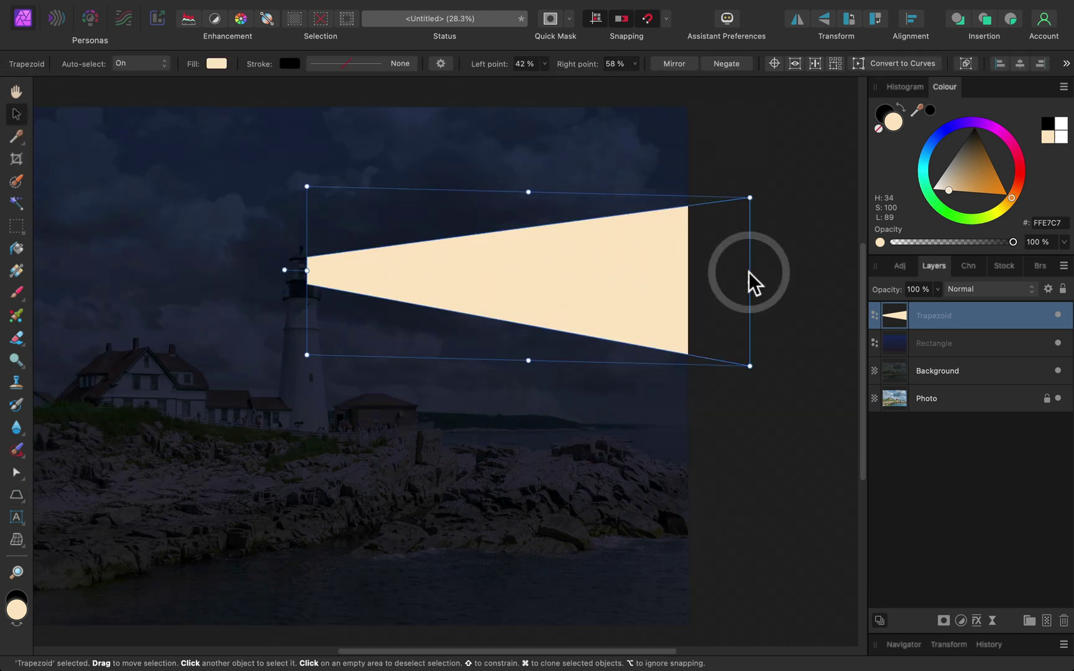
pyautogui.press('super+z')
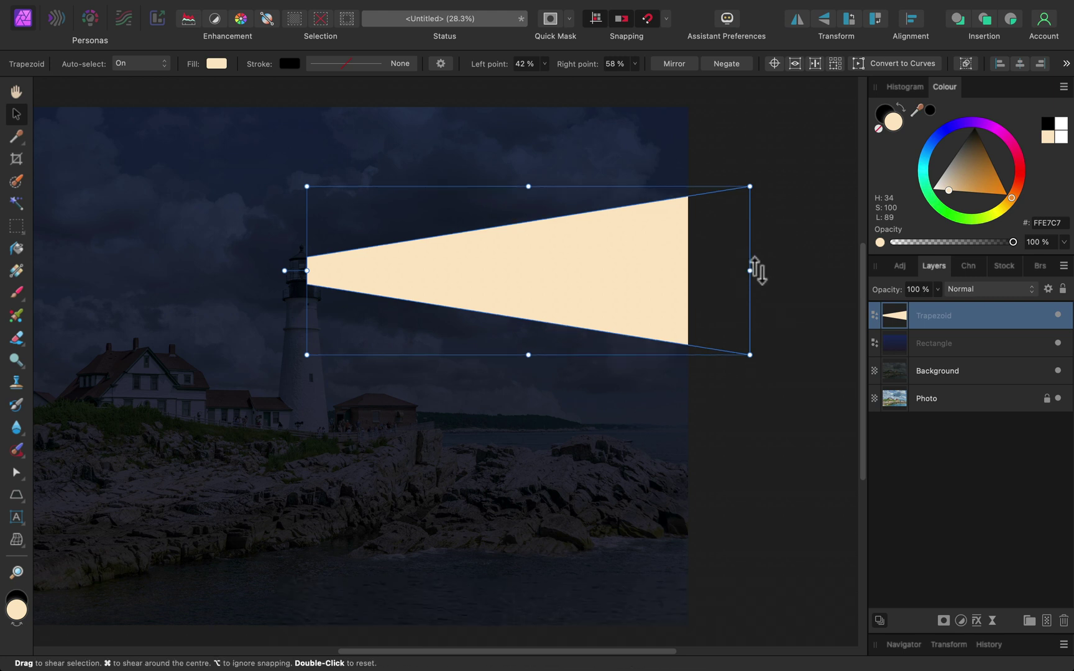
pyautogui.moveTo(760, 276); pyautogui.dragTo(608, 384)
pyautogui.click(797, 19)
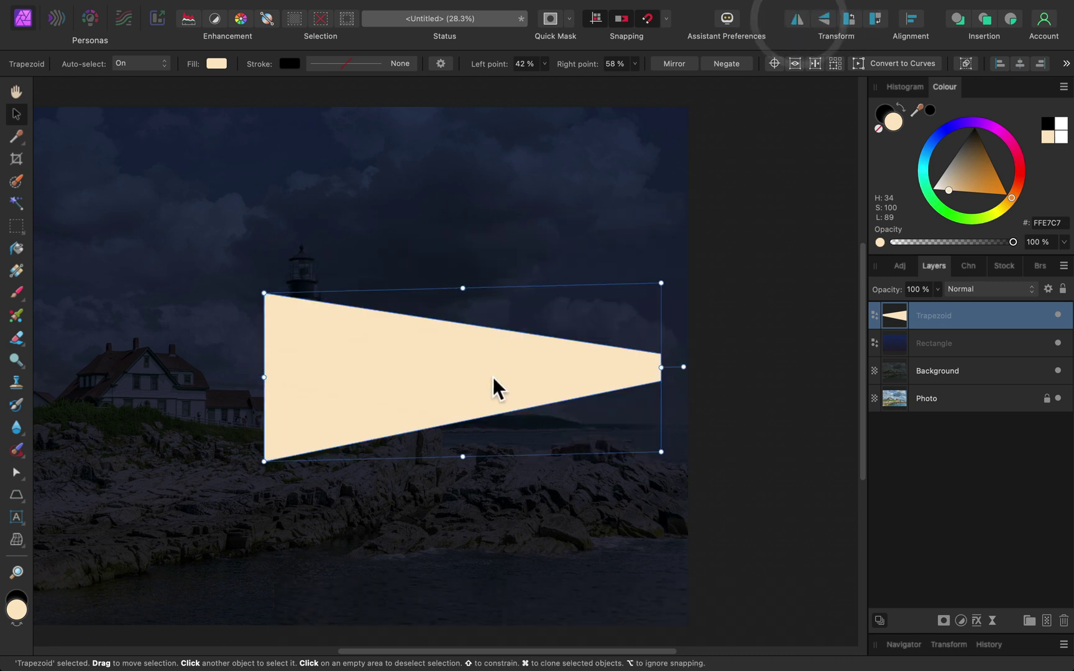
# Clone the beam, flip the copy and join its narrow end to the first beam
pyautogui.moveTo(506, 375)
pyautogui.mouseDown()
pyautogui.moveTo(372, 355)
pyautogui.moveTo(624, 224)
pyautogui.moveTo(566, 253)
pyautogui.mouseUp()
pyautogui.click(798, 19)
pyautogui.moveTo(498, 267)
pyautogui.mouseDown()
pyautogui.moveTo(688, 350)
pyautogui.moveTo(427, 305)
pyautogui.moveTo(365, 280)
pyautogui.moveTo(381, 274)
pyautogui.mouseUp()
pyautogui.keyDown('shift'); pyautogui.click(489, 328); pyautogui.keyUp('shift')
pyautogui.click(737, 288)
# Tilt the left beam upward, make it taller and adjust its narrow-end corner points
pyautogui.press('space')
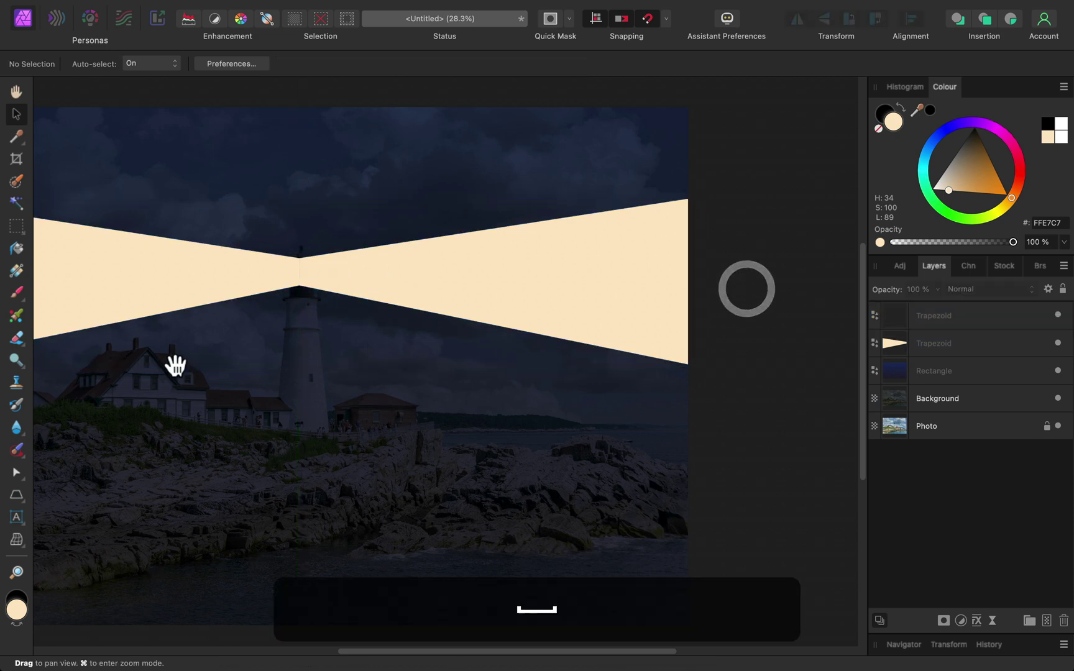
pyautogui.moveTo(175, 364); pyautogui.dragTo(728, 355)
pyautogui.click(613, 284)
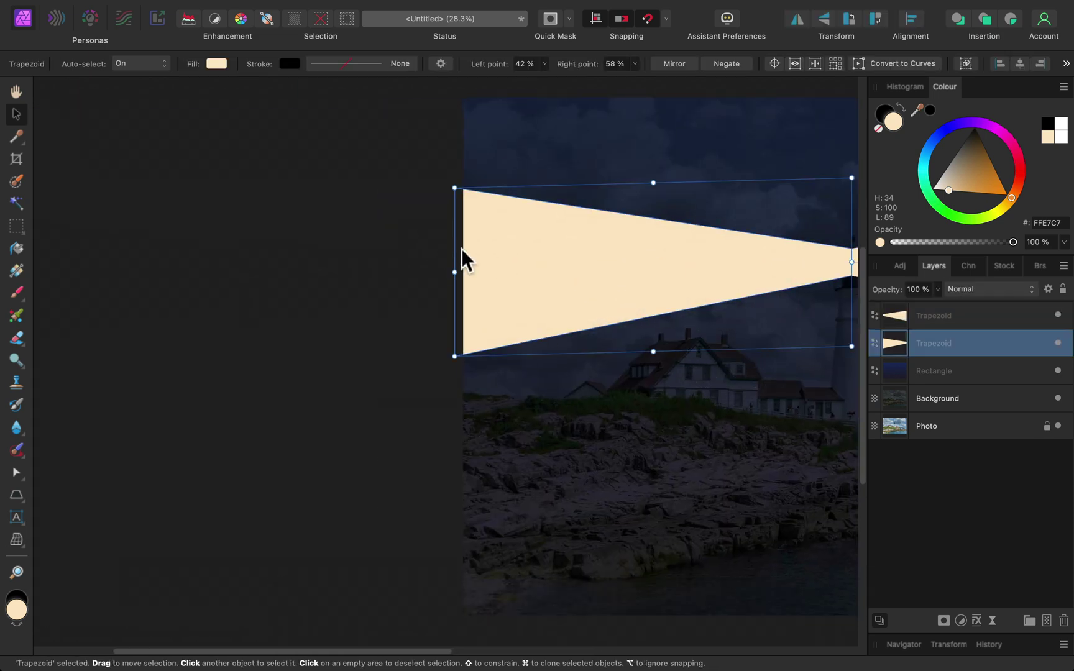
pyautogui.moveTo(452, 261); pyautogui.dragTo(450, 217)
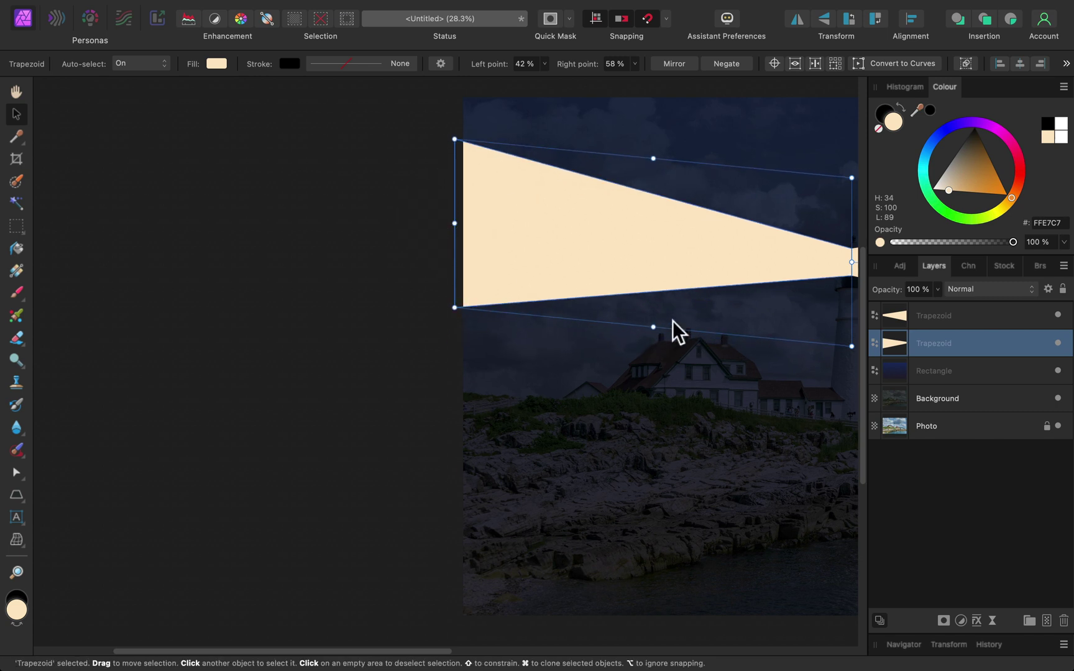
pyautogui.moveTo(653, 327); pyautogui.dragTo(654, 372)
pyautogui.click(271, 382)
pyautogui.hscroll(5, 271, 379)
pyautogui.click(399, 304)
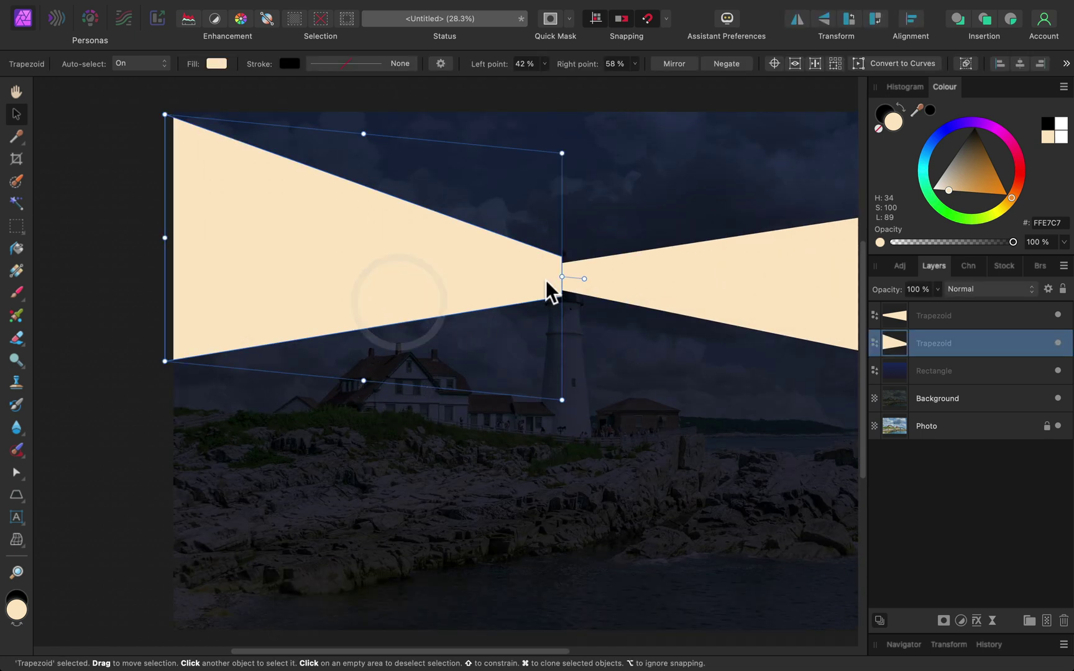
pyautogui.press('a')
pyautogui.moveTo(561, 299); pyautogui.dragTo(564, 290)
pyautogui.keyDown('shift'); pyautogui.keyDown('super'); pyautogui.click(659, 292); pyautogui.keyUp('super'); pyautogui.keyUp('shift')
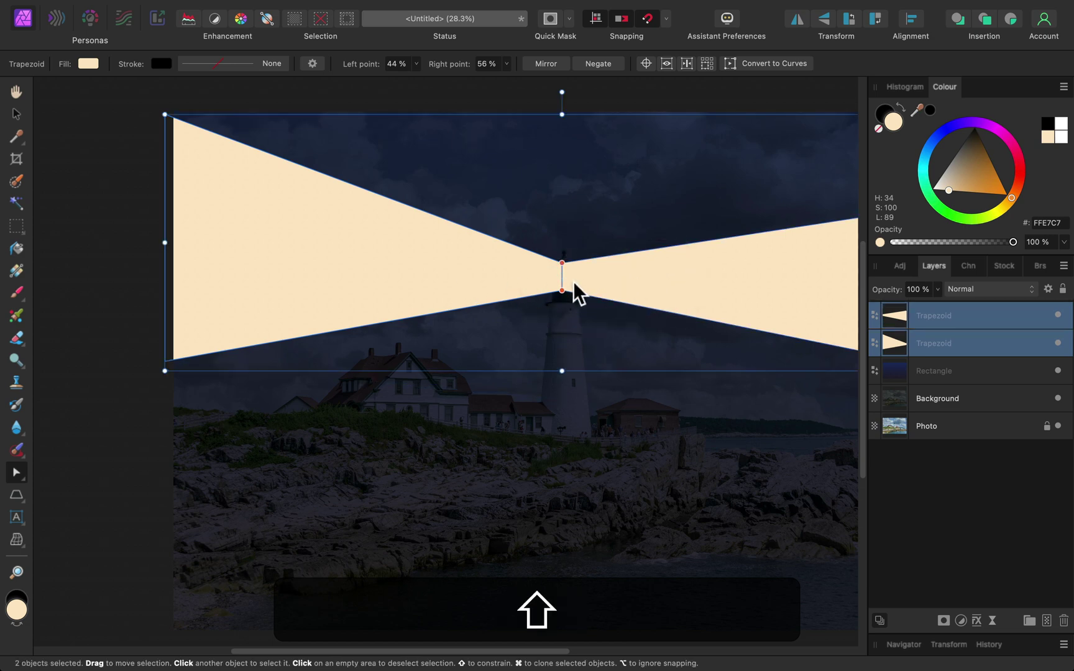
# Make the right beam taller and narrow its tip at the lamp
pyautogui.press('space')
pyautogui.moveTo(788, 523); pyautogui.dragTo(525, 520)
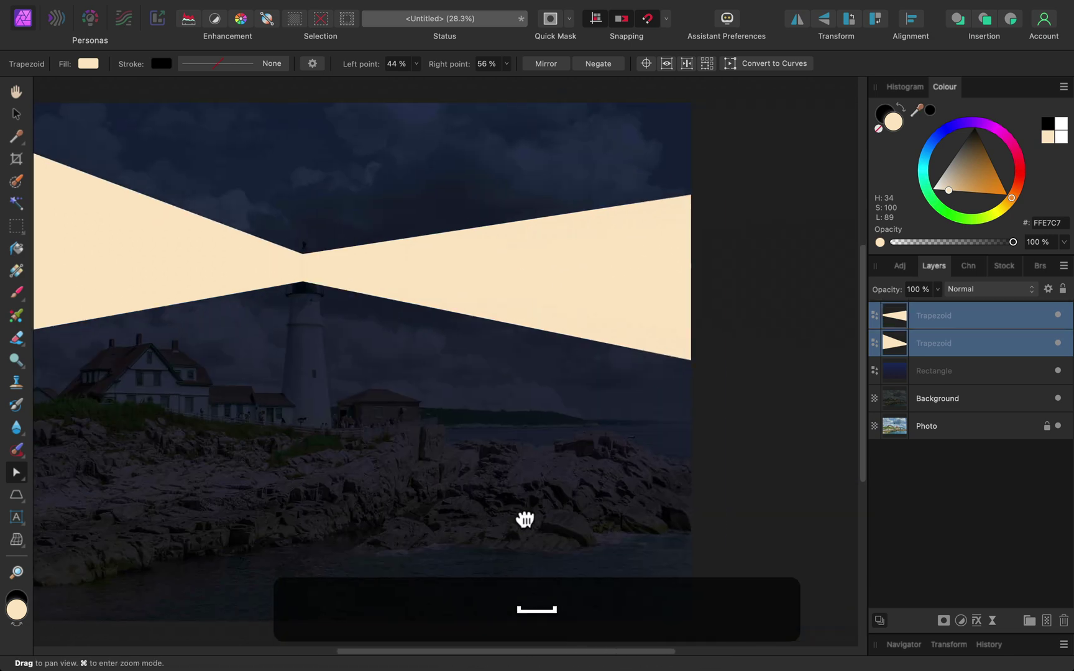
pyautogui.click(771, 289)
pyautogui.click(622, 268)
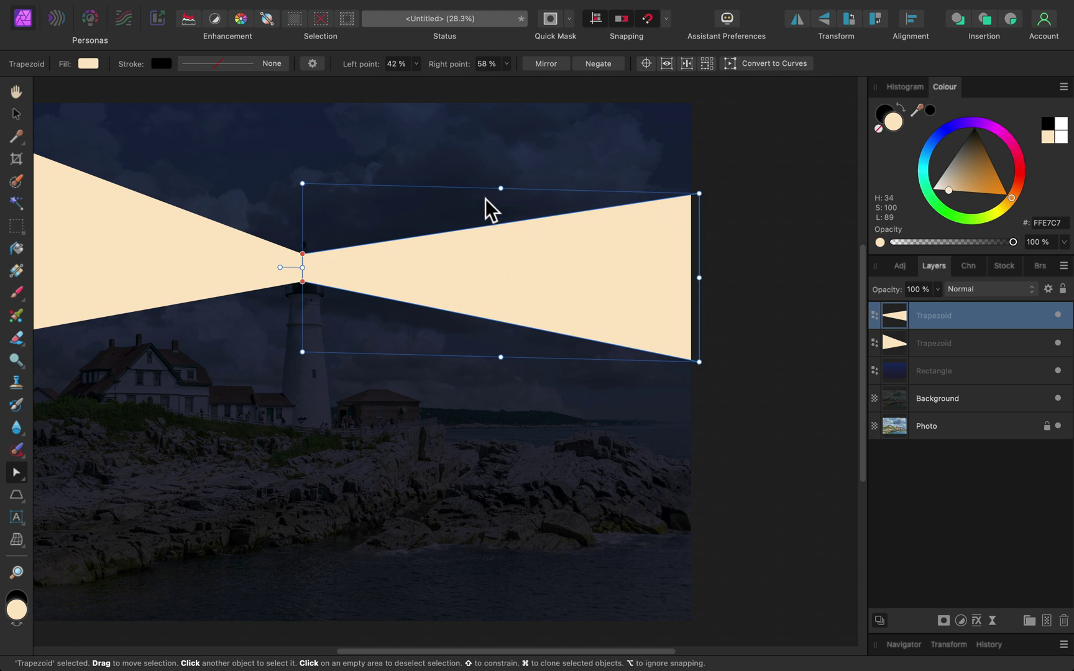
pyautogui.press('super')
pyautogui.moveTo(499, 187); pyautogui.dragTo(502, 111)
pyautogui.press('super')
pyautogui.moveTo(302, 241); pyautogui.dragTo(311, 255)
pyautogui.press('super+0')
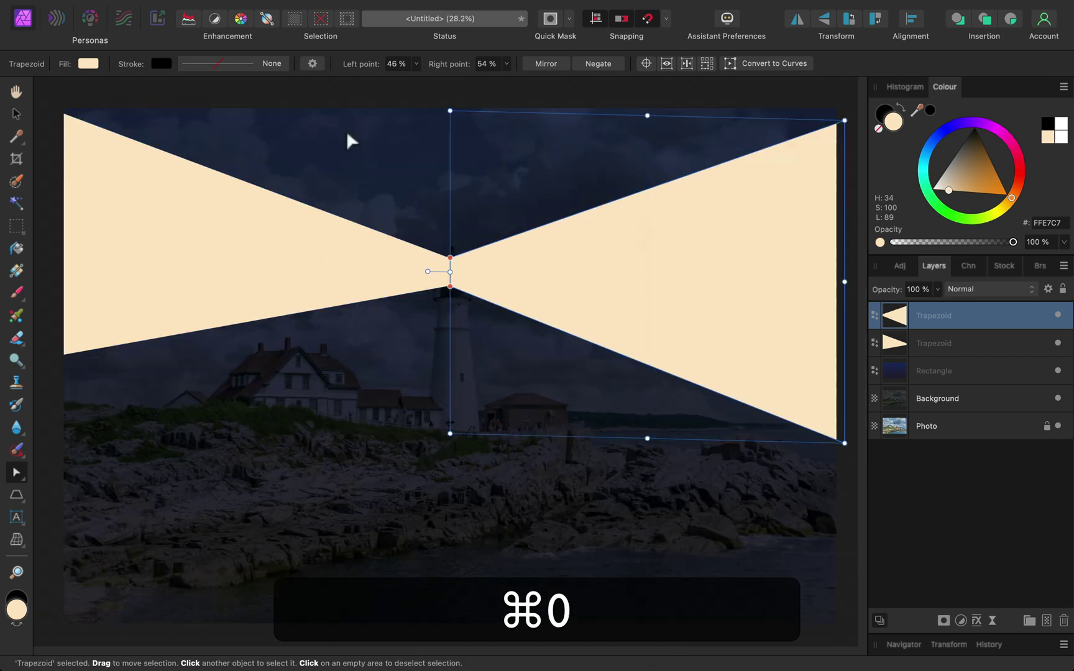
# Widen the left trapezoid slightly toward the lamp and select both trapezoids
pyautogui.click(335, 107)
pyautogui.click(721, 313)
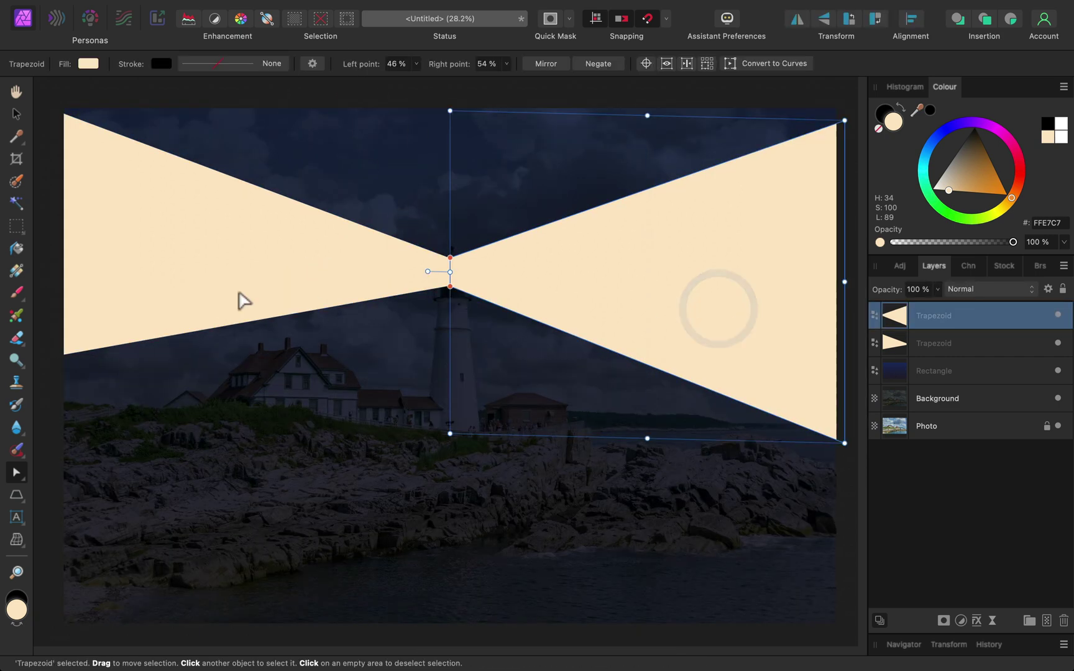
pyautogui.click(241, 300)
pyautogui.moveTo(452, 272); pyautogui.dragTo(459, 272)
pyautogui.click(724, 317)
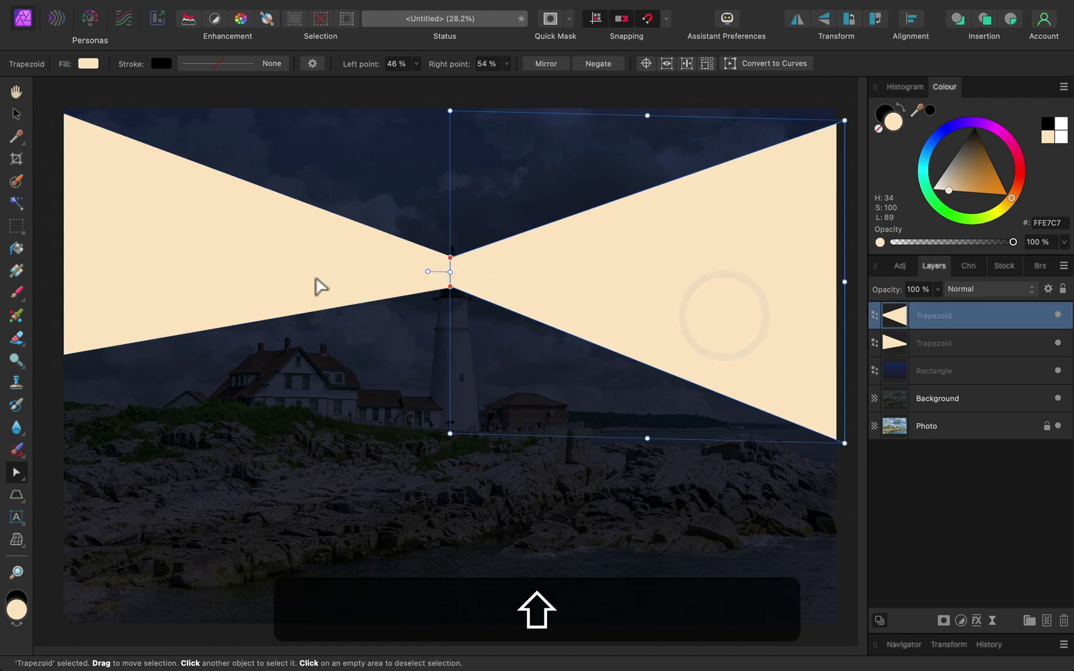
pyautogui.keyDown('shift'); pyautogui.click(315, 281); pyautogui.keyUp('shift')
# Group the two trapezoids and set the group's blend mode to Overlay
pyautogui.rightClick(969, 317)
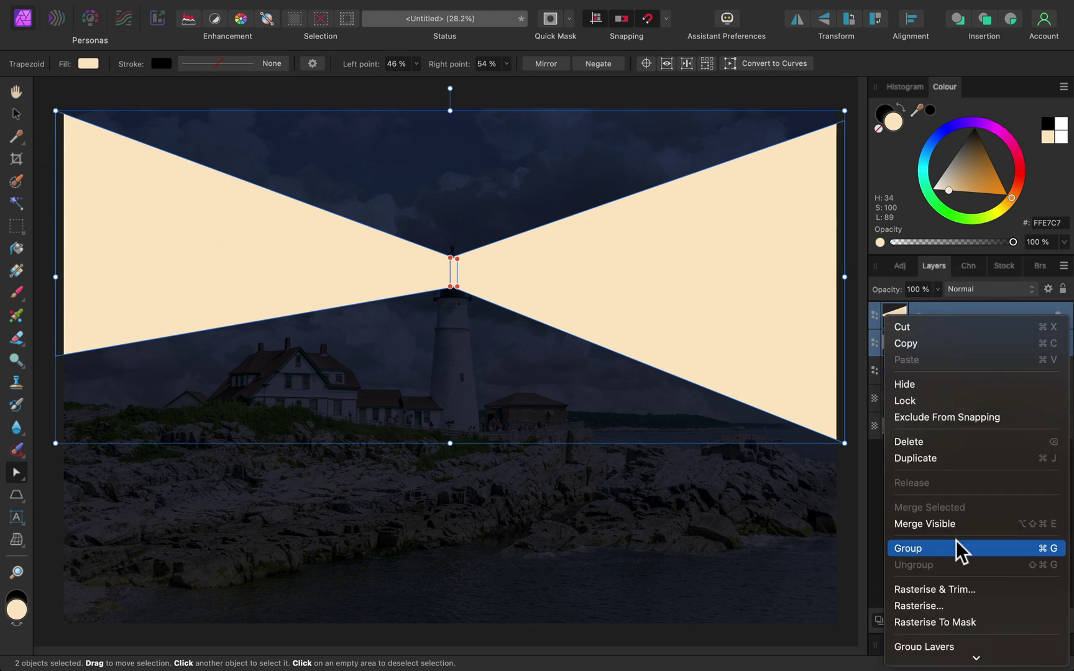
pyautogui.click(946, 554)
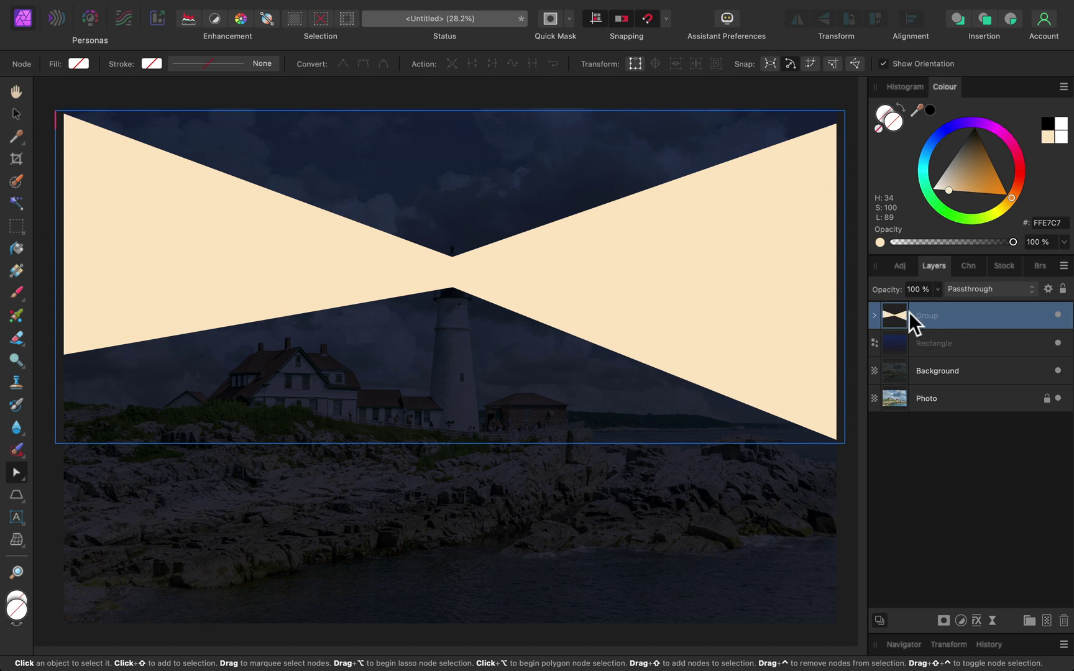
pyautogui.click(978, 289)
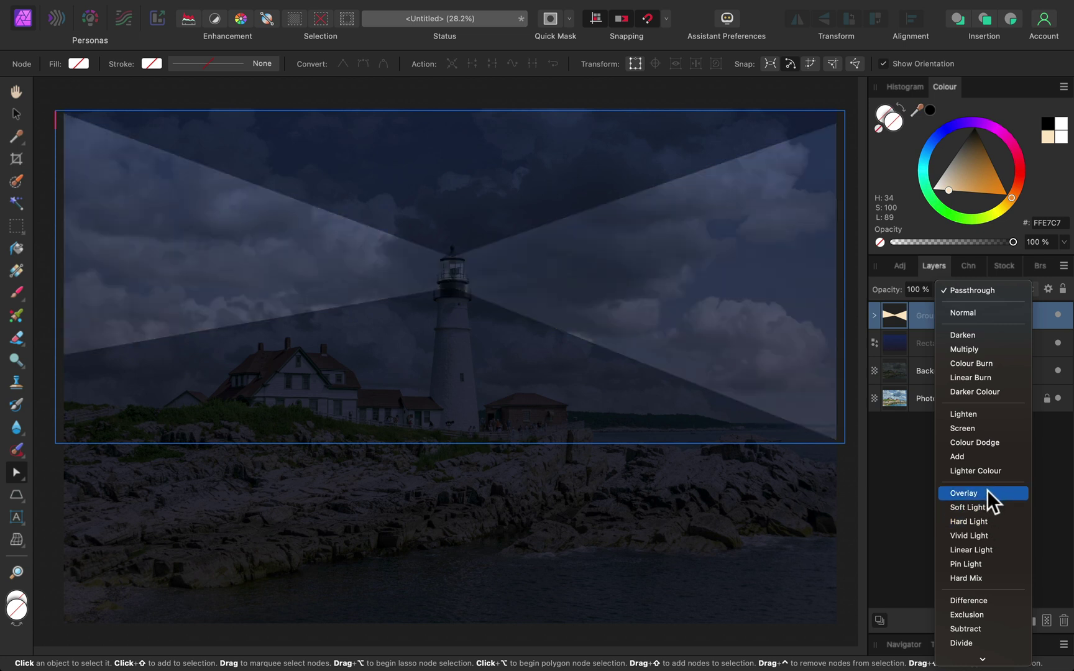
pyautogui.click(987, 491)
pyautogui.moveTo(956, 309); pyautogui.dragTo(980, 315)
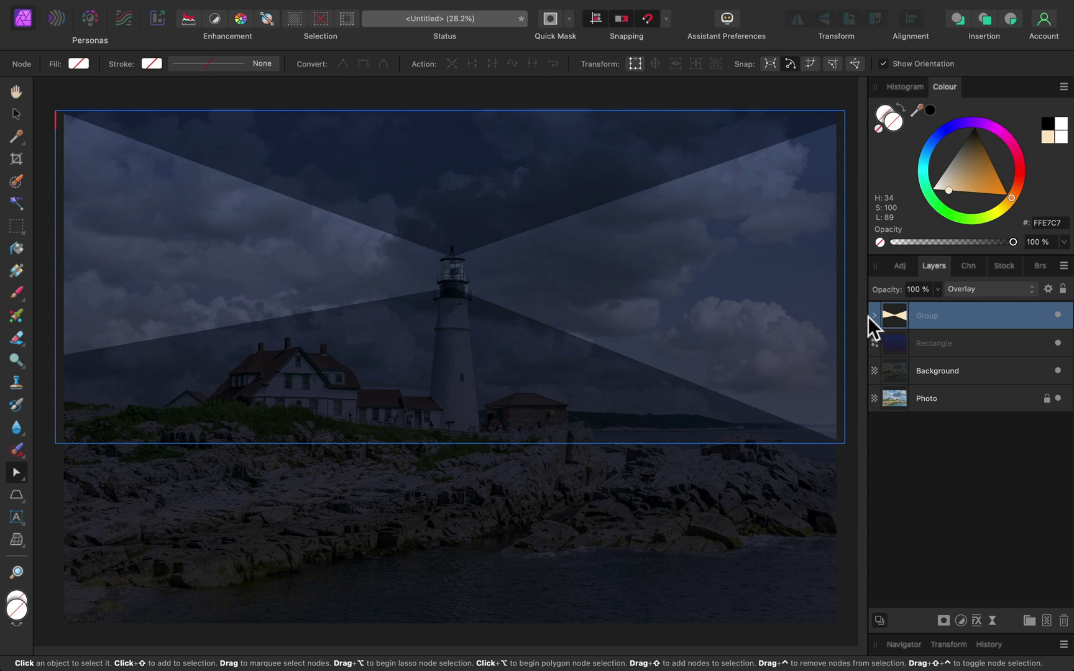
# Toggle the Rectangle and beam group visibility on and off to compare
pyautogui.click(1058, 343)
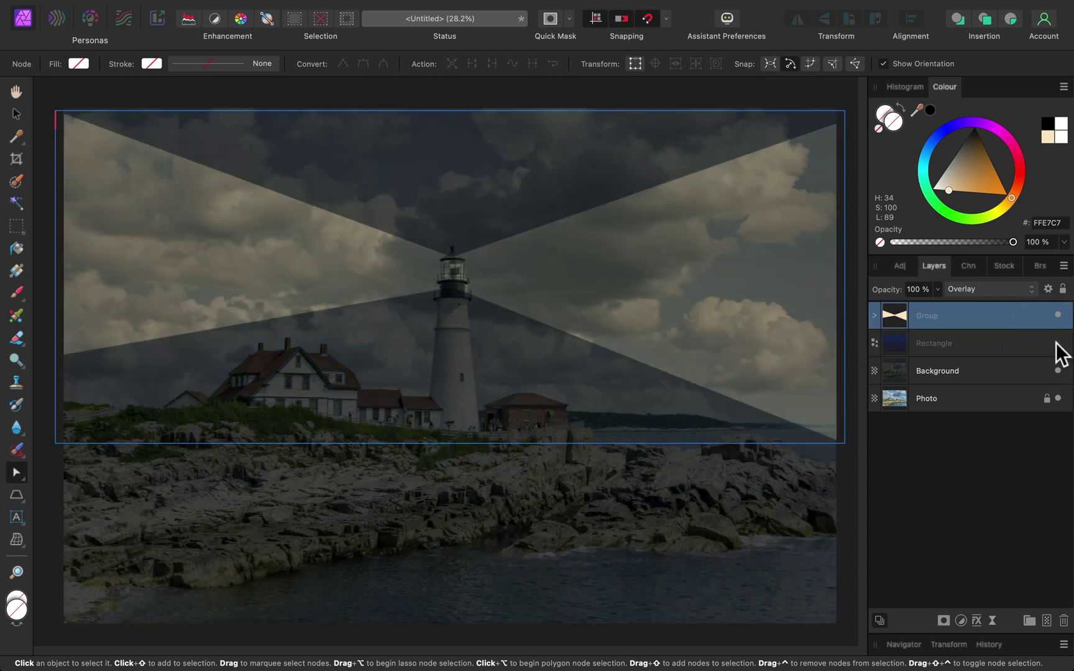
pyautogui.click(1058, 343)
pyautogui.click(1058, 315)
pyautogui.click(1058, 316)
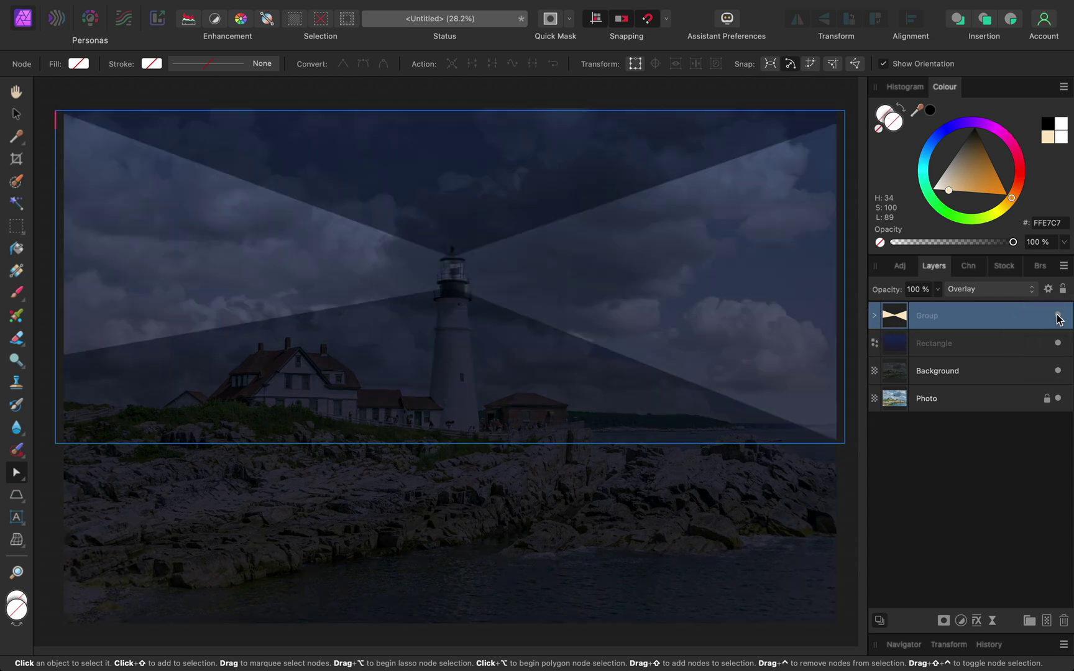
# Add a Gaussian Blur layer effect to the beam group
pyautogui.click(974, 621)
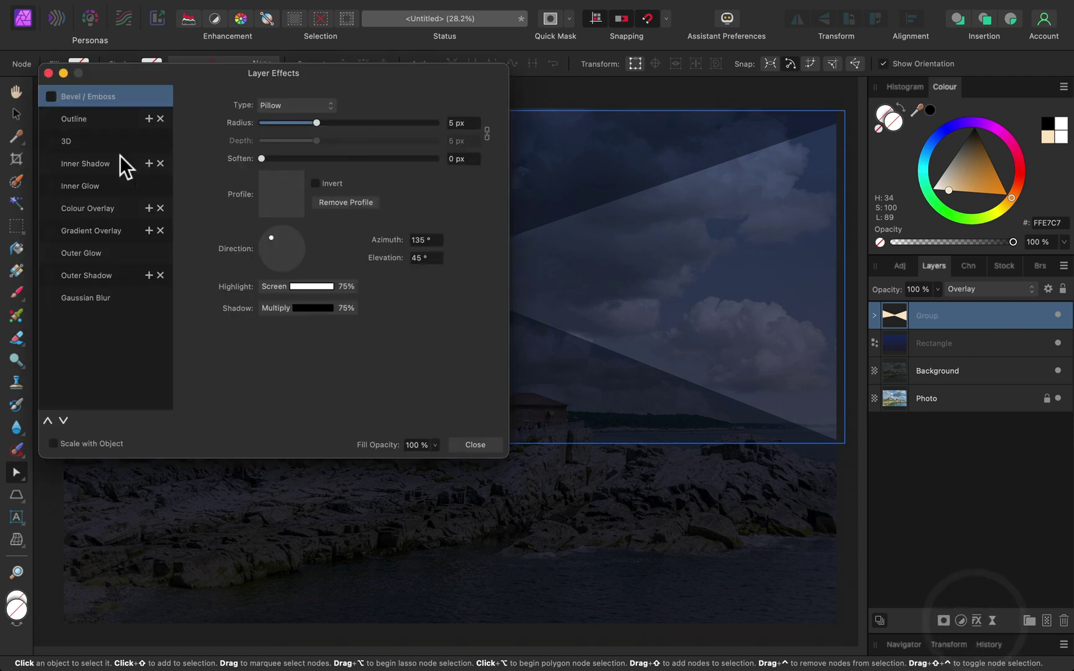
pyautogui.click(51, 300)
pyautogui.moveTo(286, 103); pyautogui.dragTo(435, 110)
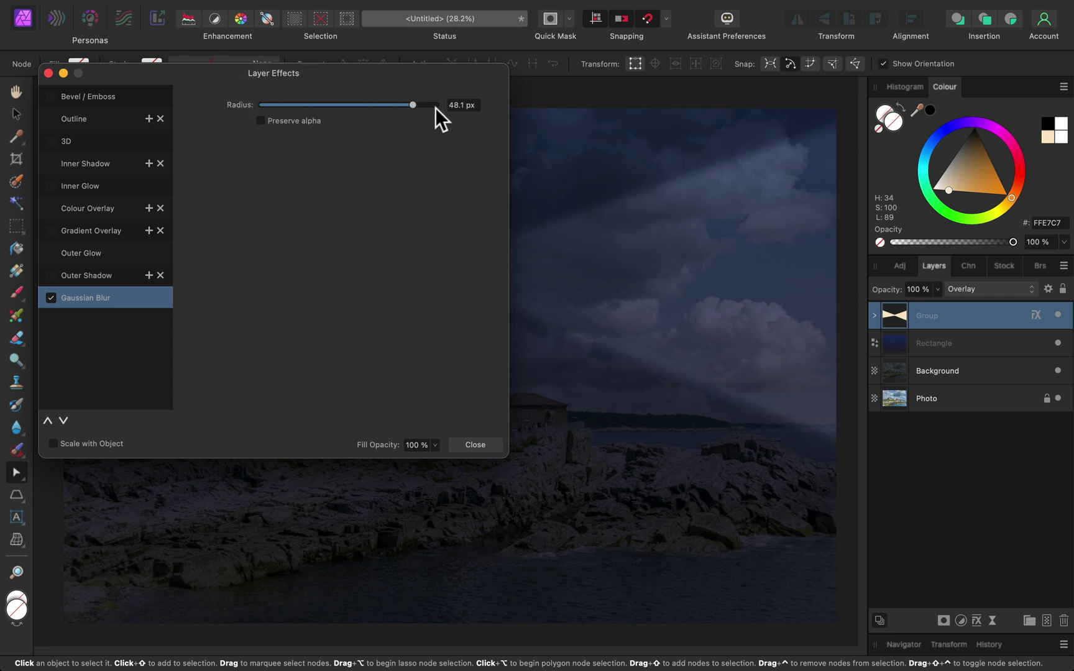
pyautogui.click(486, 445)
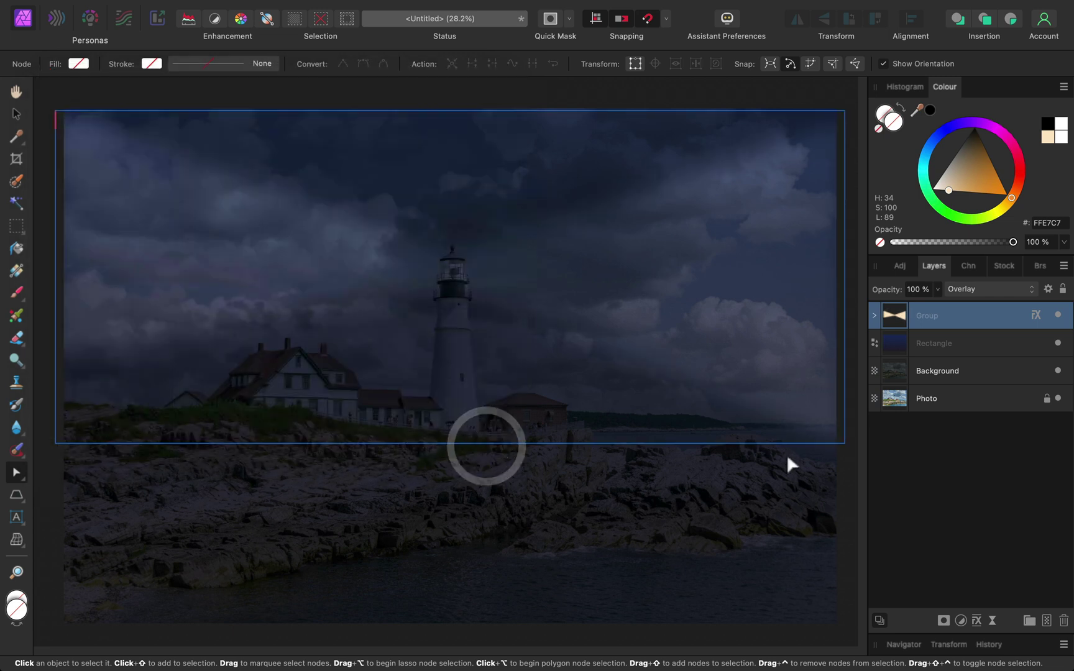
# Duplicate the beam group below the Rectangle, shrink it vertically and set its blur to 46 px
pyautogui.rightClick(985, 315)
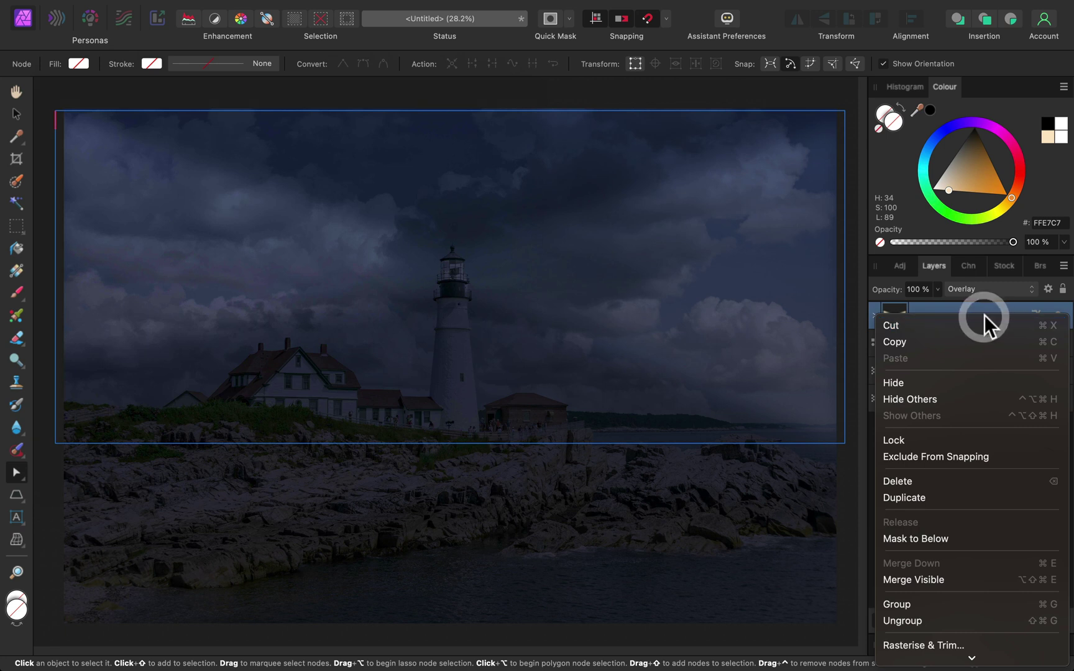
pyautogui.click(996, 500)
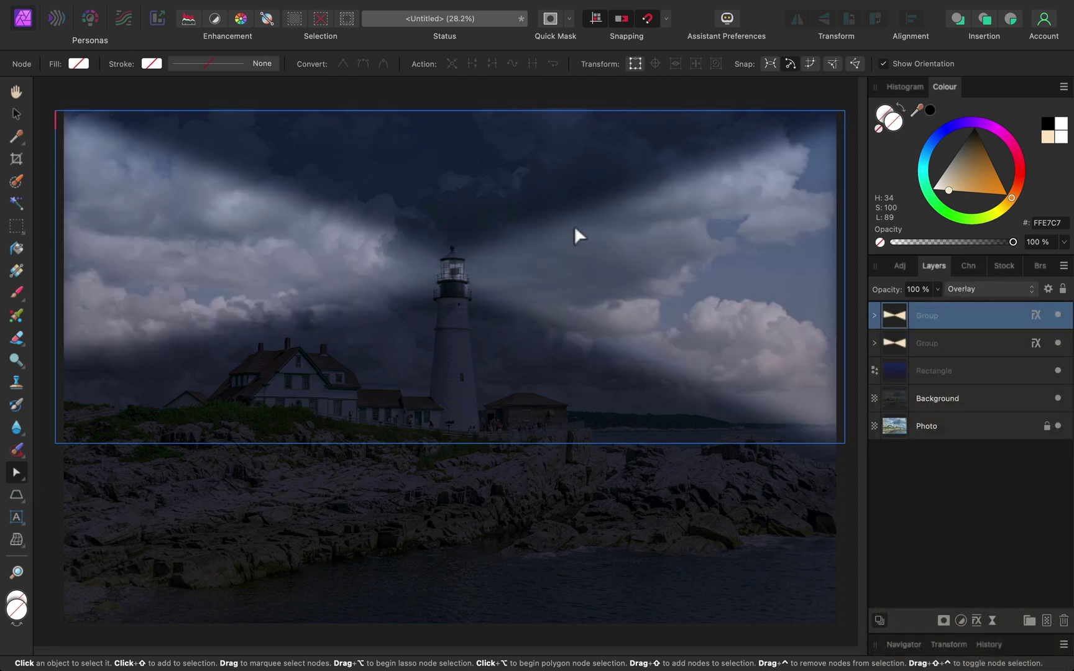
pyautogui.moveTo(987, 314); pyautogui.dragTo(964, 381)
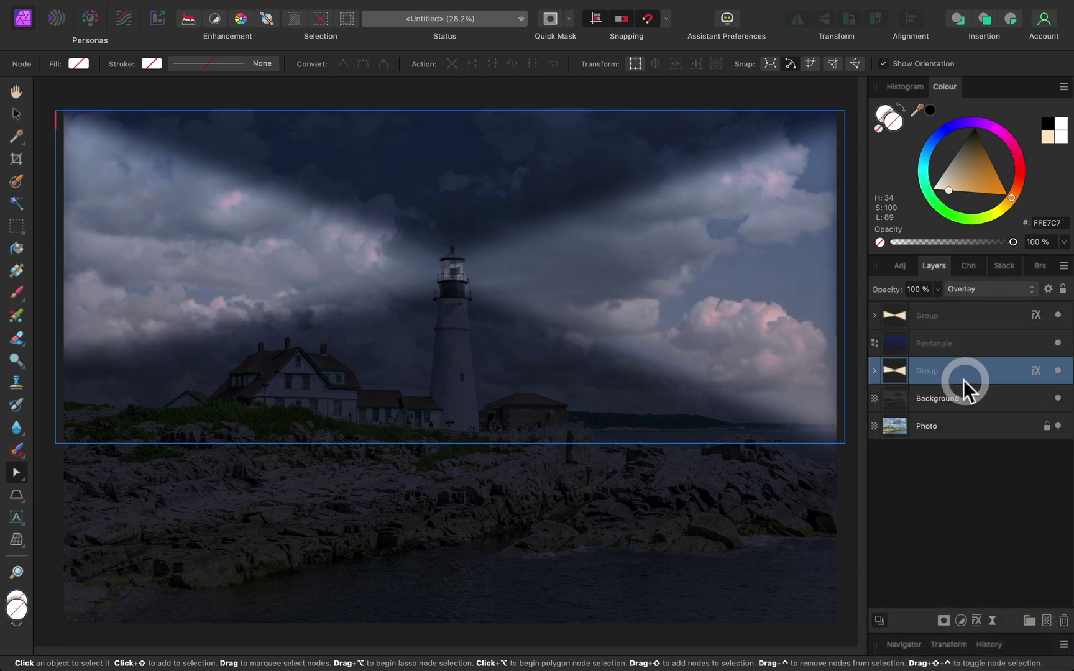
pyautogui.click(16, 115)
pyautogui.moveTo(450, 113); pyautogui.dragTo(452, 170)
pyautogui.click(1035, 370)
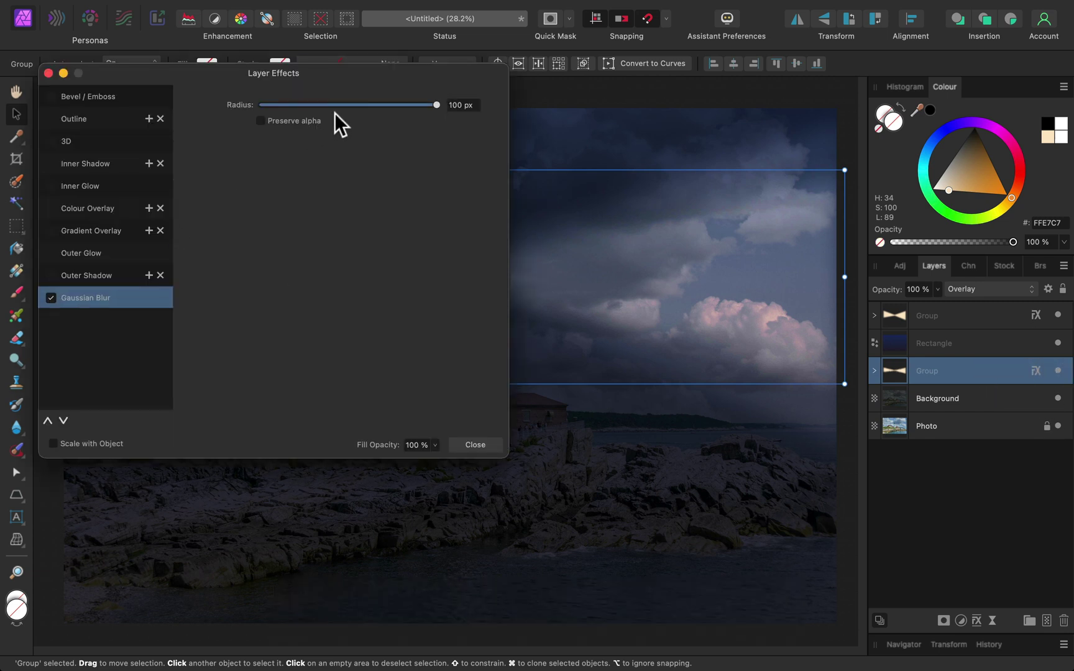
pyautogui.moveTo(340, 105); pyautogui.dragTo(407, 110)
# Narrow the lower beam copy slightly and stretch the upper beam group taller around its centre
pyautogui.click(482, 446)
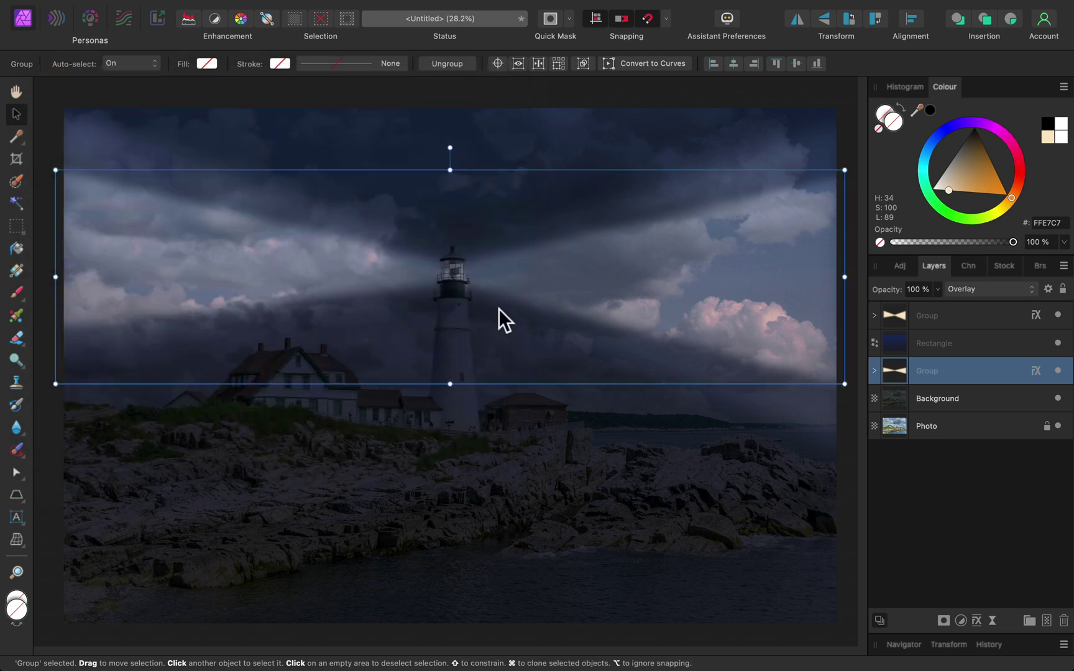
pyautogui.moveTo(450, 170); pyautogui.dragTo(454, 180)
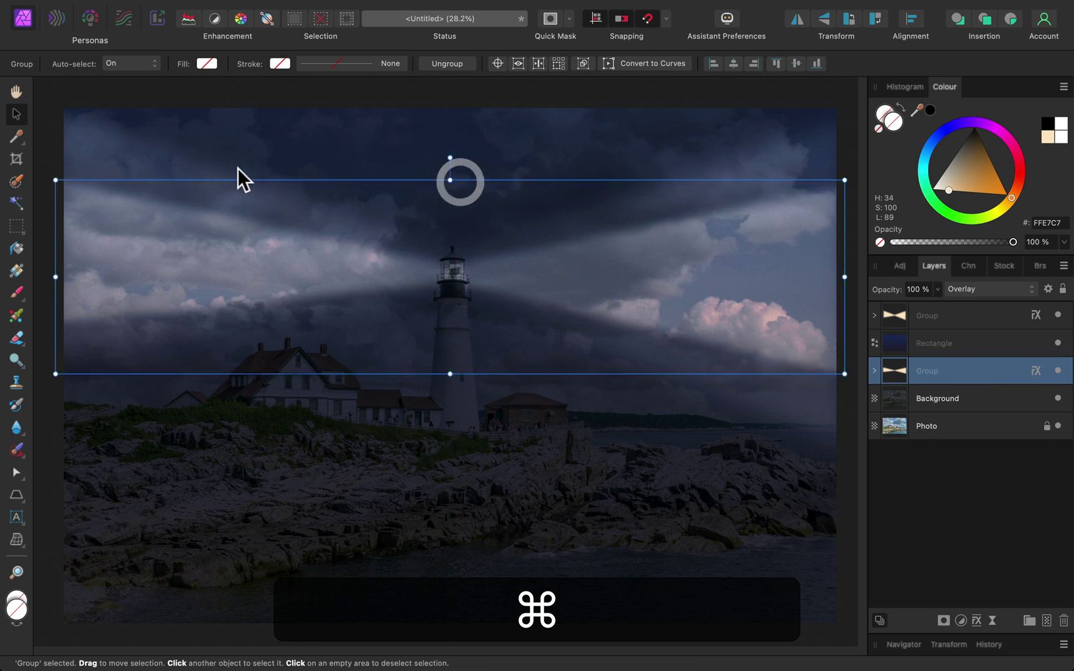
pyautogui.click(979, 317)
pyautogui.moveTo(450, 108); pyautogui.dragTo(462, 98)
pyautogui.scroll(2, 461, 98)
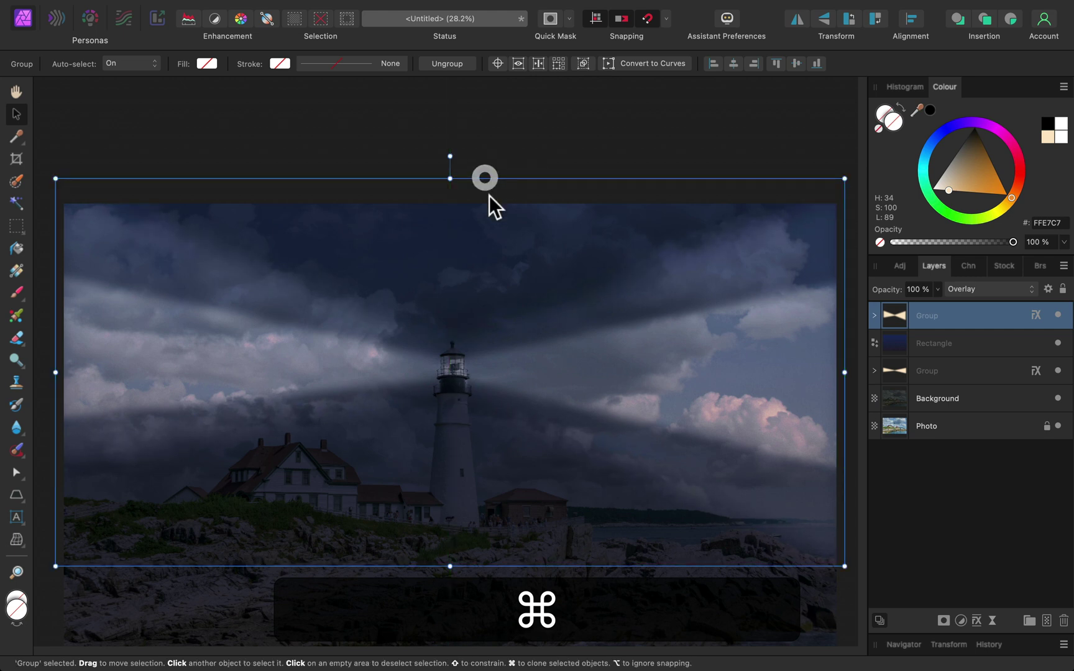
pyautogui.scroll(-10, 501, 362)
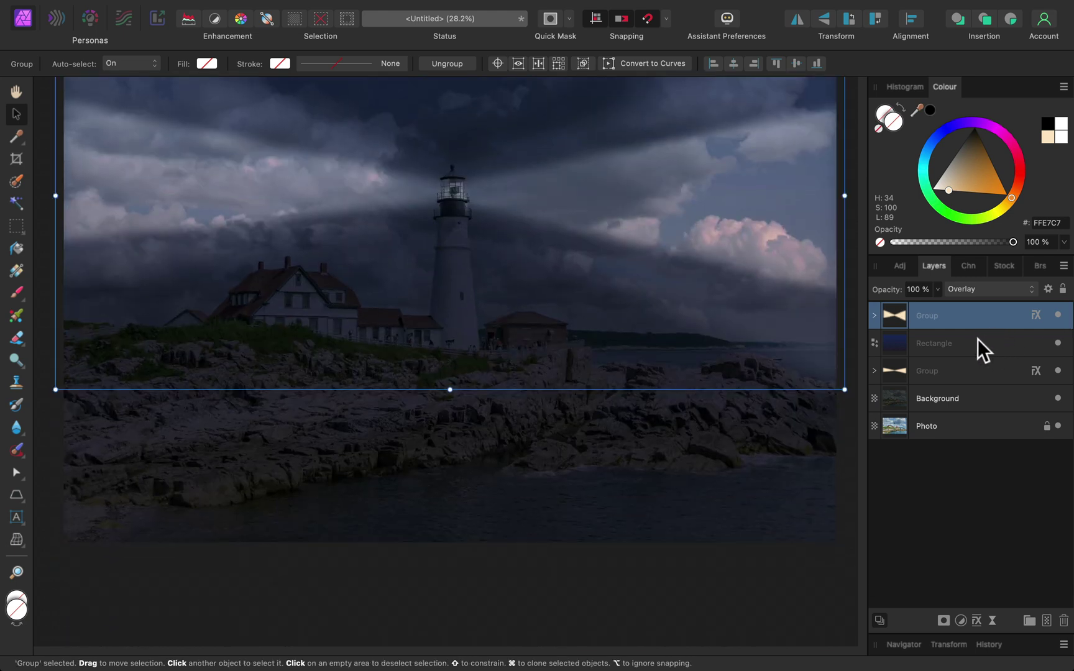
pyautogui.click(986, 373)
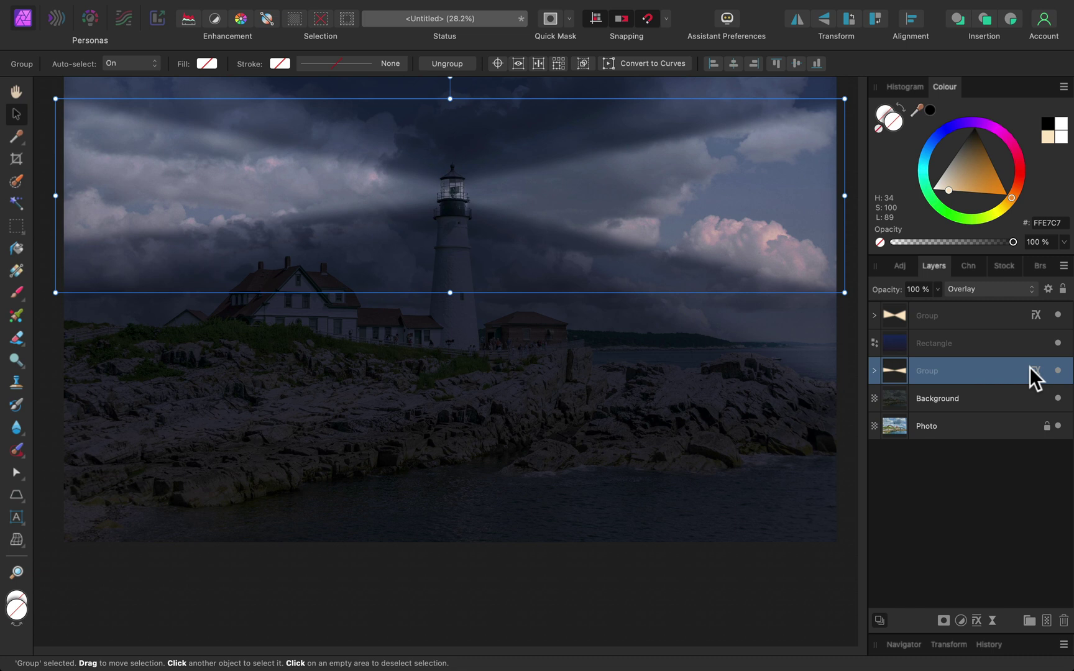
# Try an orange tint on the Rectangle overlay, undo it, and deselect the layer
pyautogui.click(993, 344)
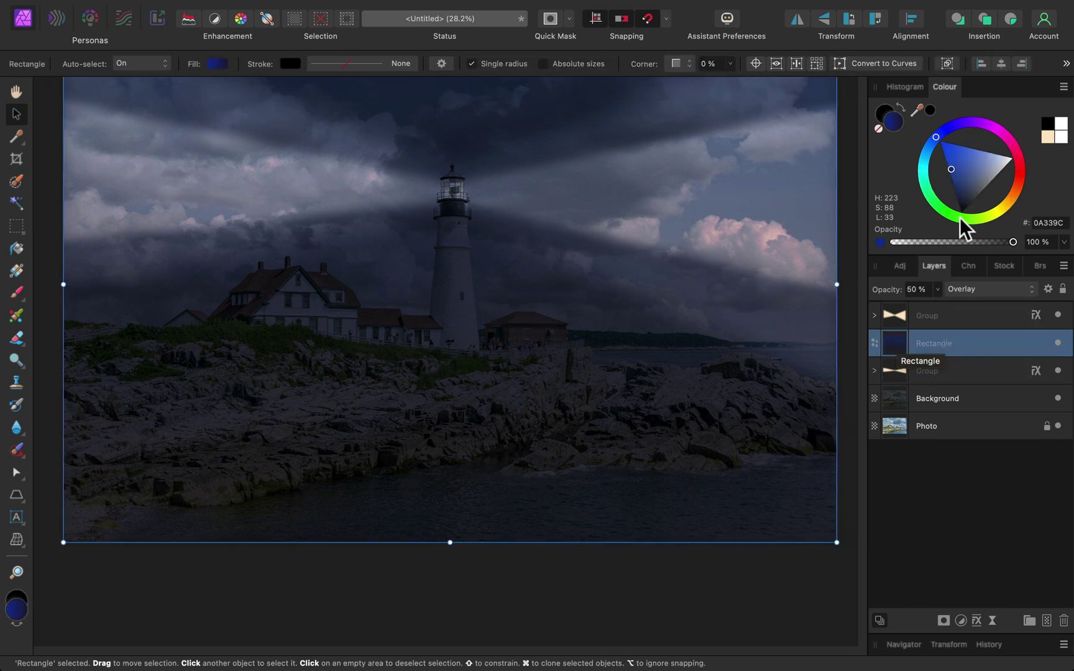
pyautogui.click(1009, 189)
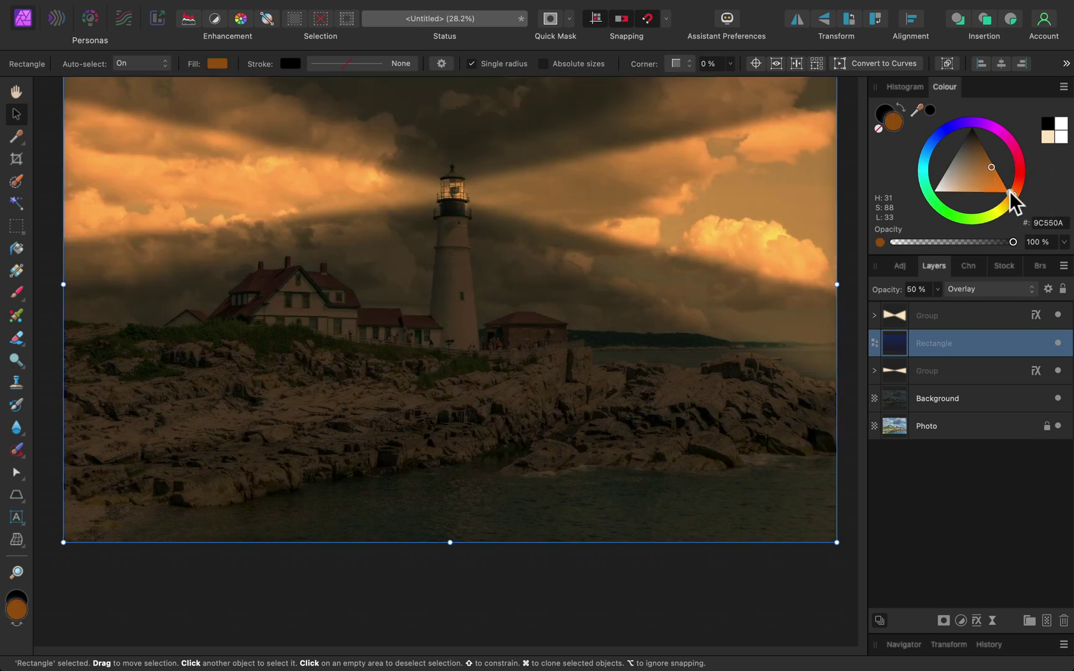
pyautogui.press('super+z')
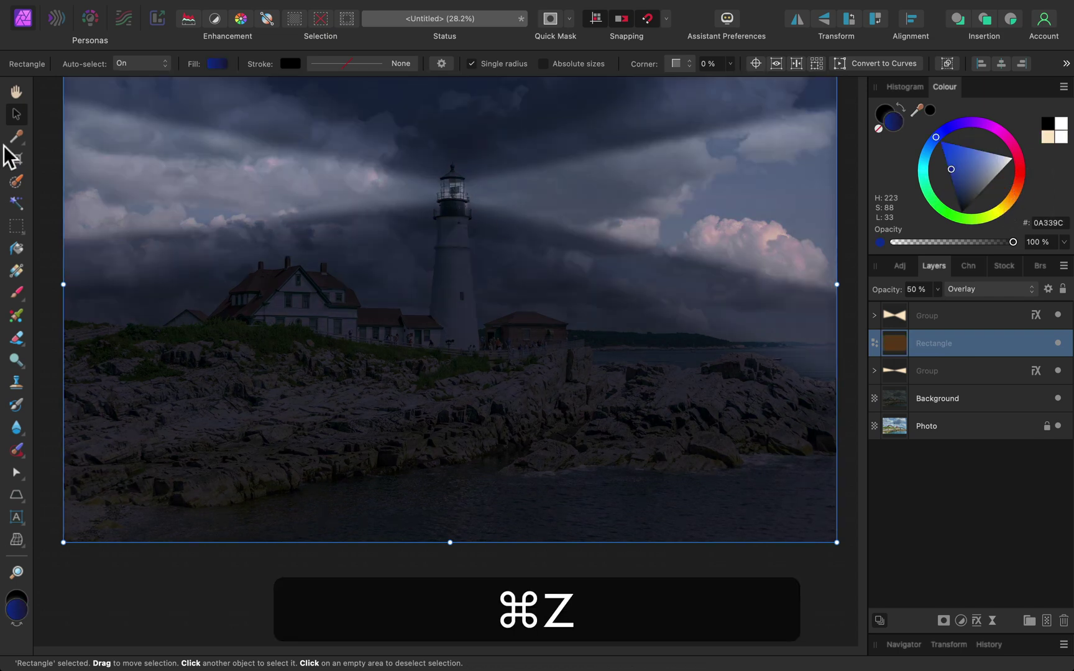
pyautogui.click(16, 113)
pyautogui.scroll(4, 321, 213)
pyautogui.click(337, 159)
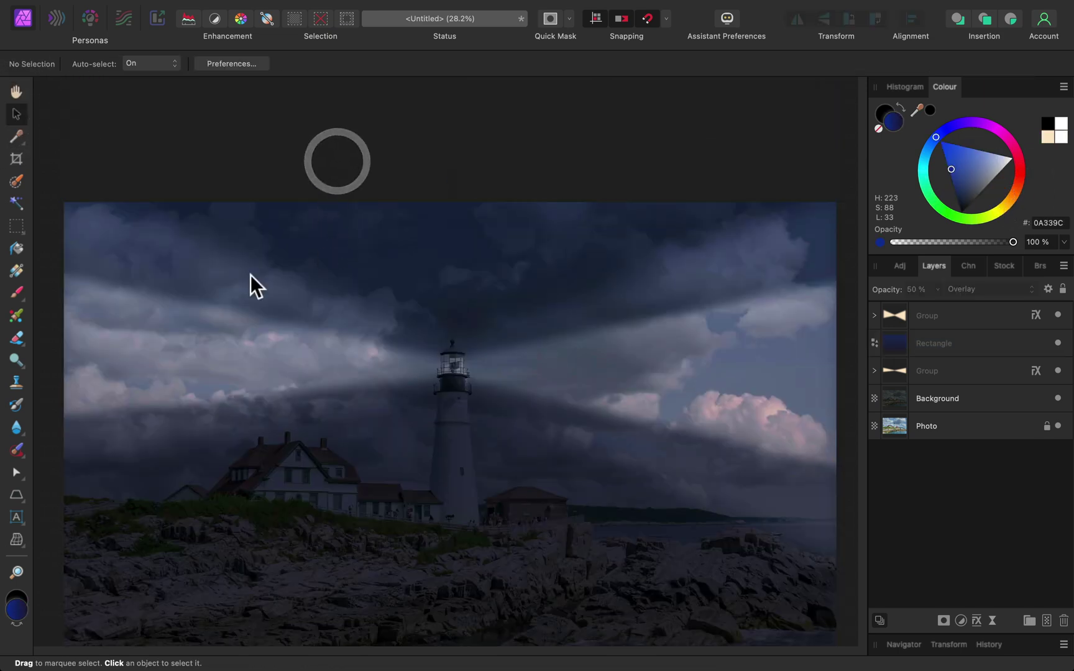
pyautogui.click(14, 295)
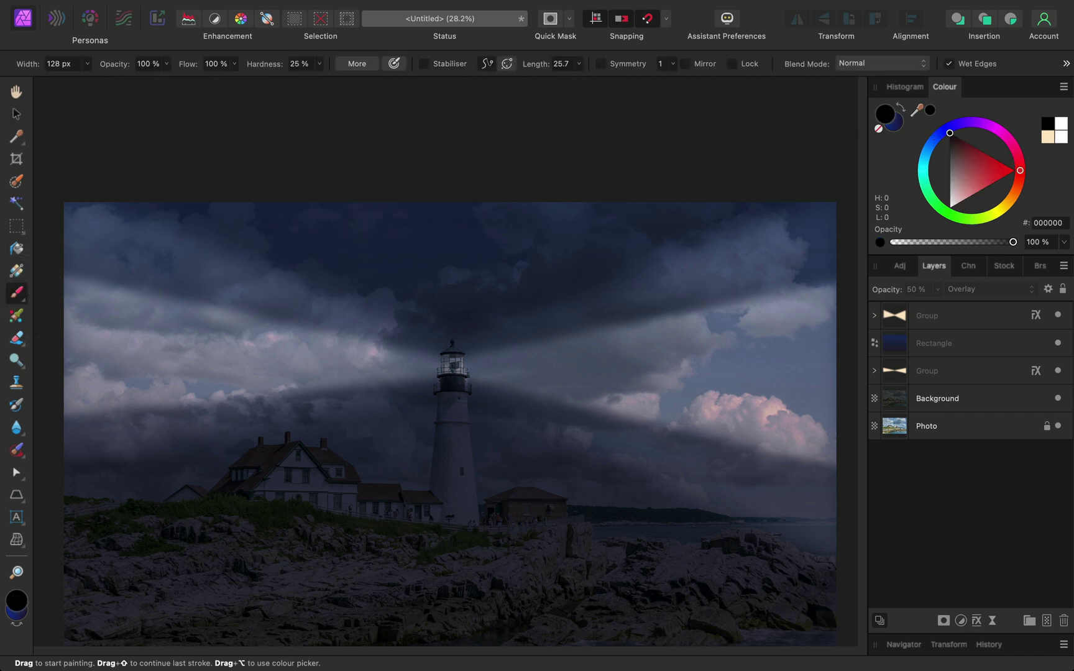
# Rasterise the dark blue rectangle layer into an ordinary pixel layer
pyautogui.click(979, 345)
pyautogui.rightClick(982, 345)
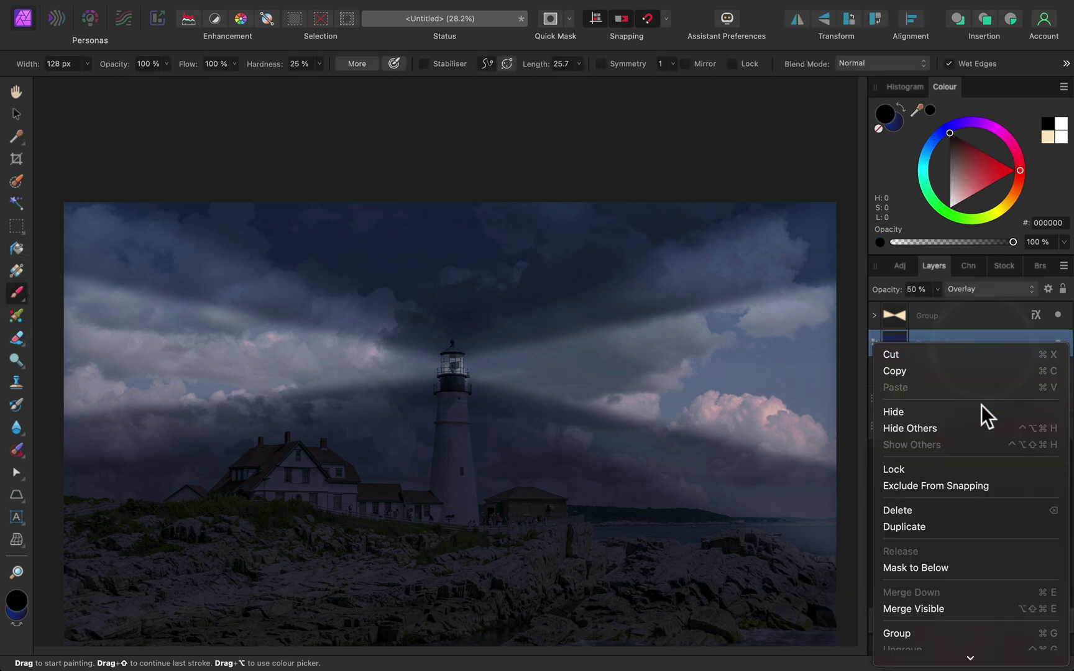
pyautogui.scroll(-3, 967, 584)
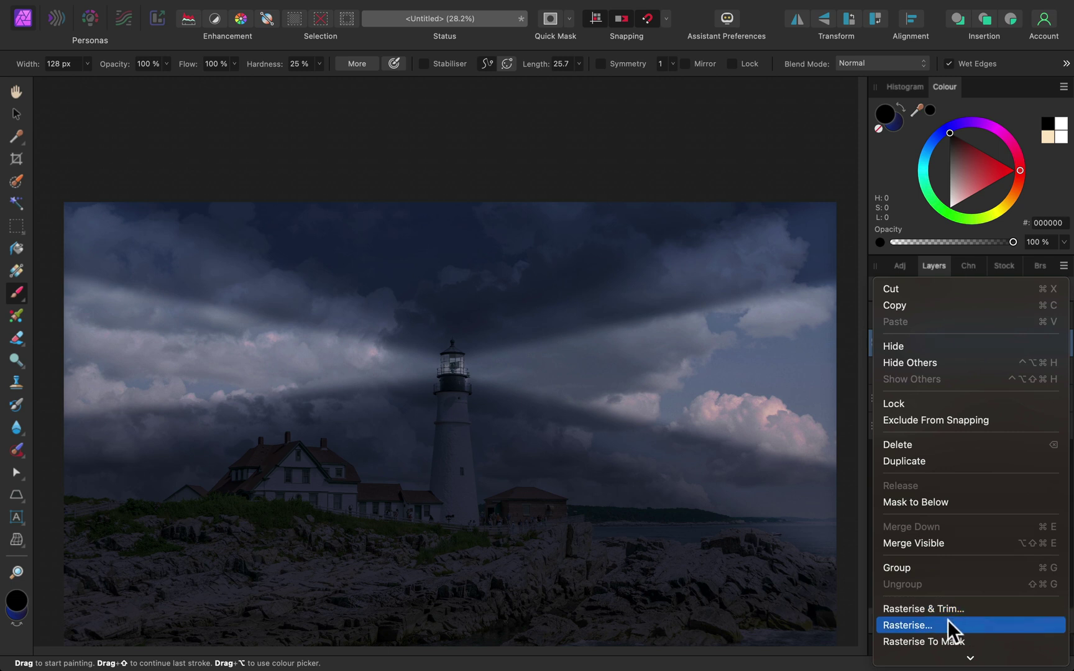
pyautogui.click(952, 611)
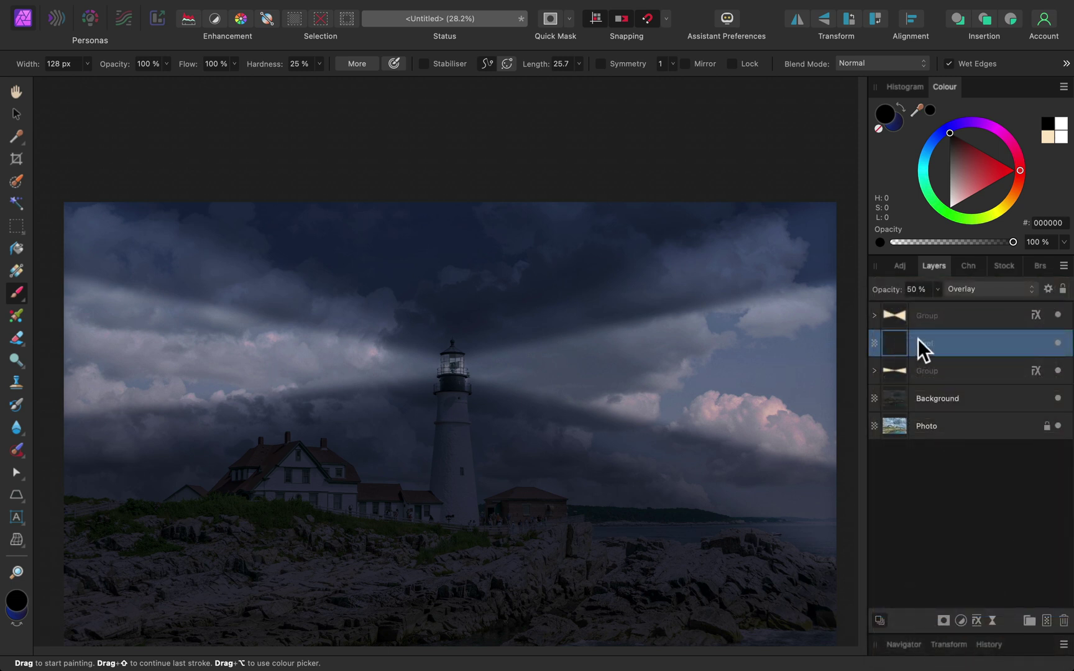
# Pick a lightened orange and dab it onto the lighthouse lantern
pyautogui.click(1014, 190)
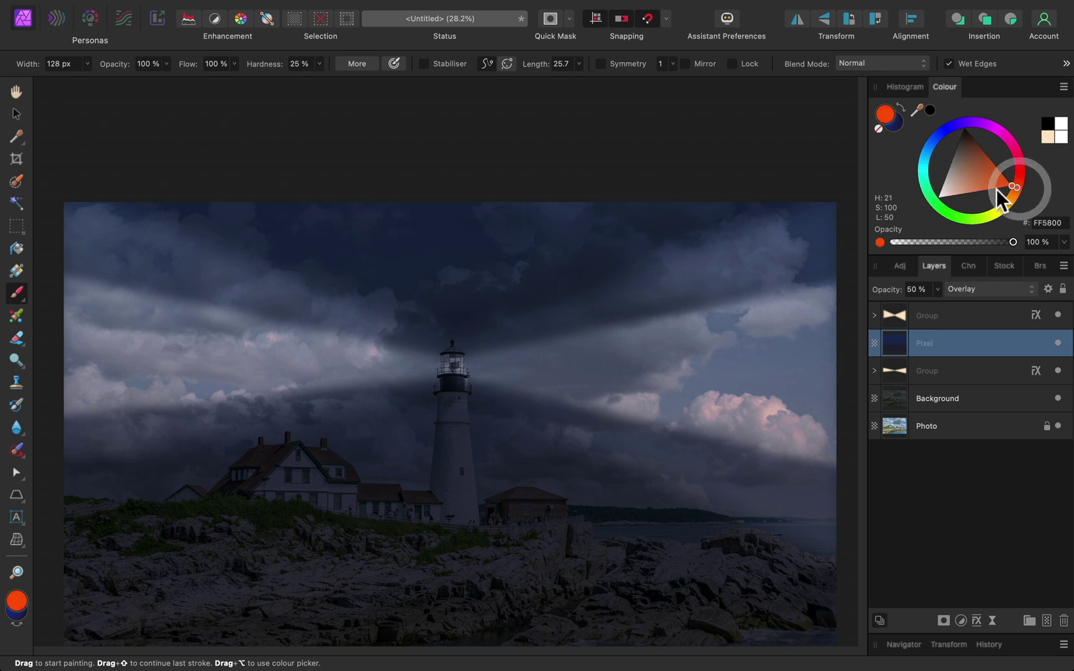
pyautogui.moveTo(996, 189)
pyautogui.mouseDown()
pyautogui.moveTo(973, 183)
pyautogui.moveTo(1016, 194)
pyautogui.mouseUp()
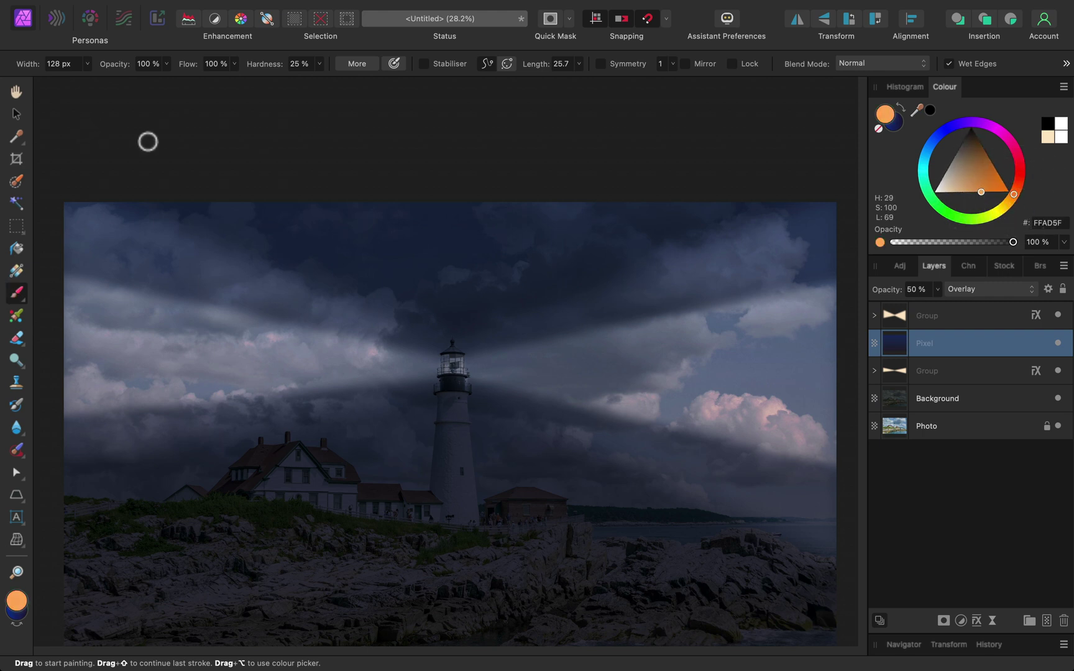
pyautogui.click(472, 378)
pyautogui.press(']')
pyautogui.press(']')
pyautogui.press(']')
pyautogui.press(']')
pyautogui.press(']')
pyautogui.press(']')
pyautogui.press(']')
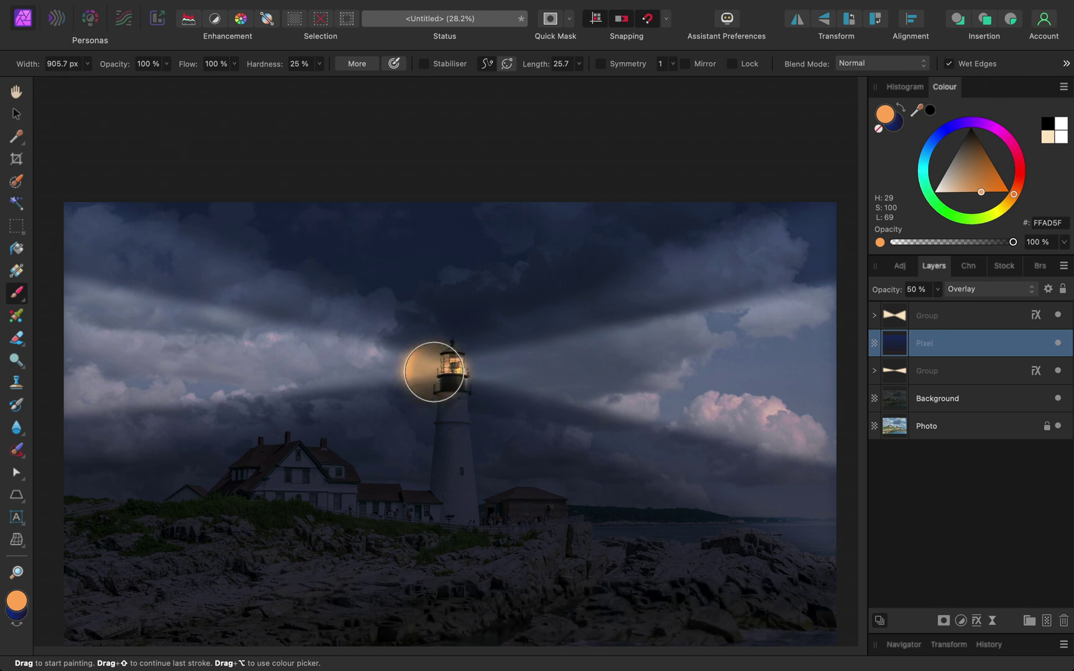
pyautogui.press('[')
pyautogui.press('[')
pyautogui.press('[')
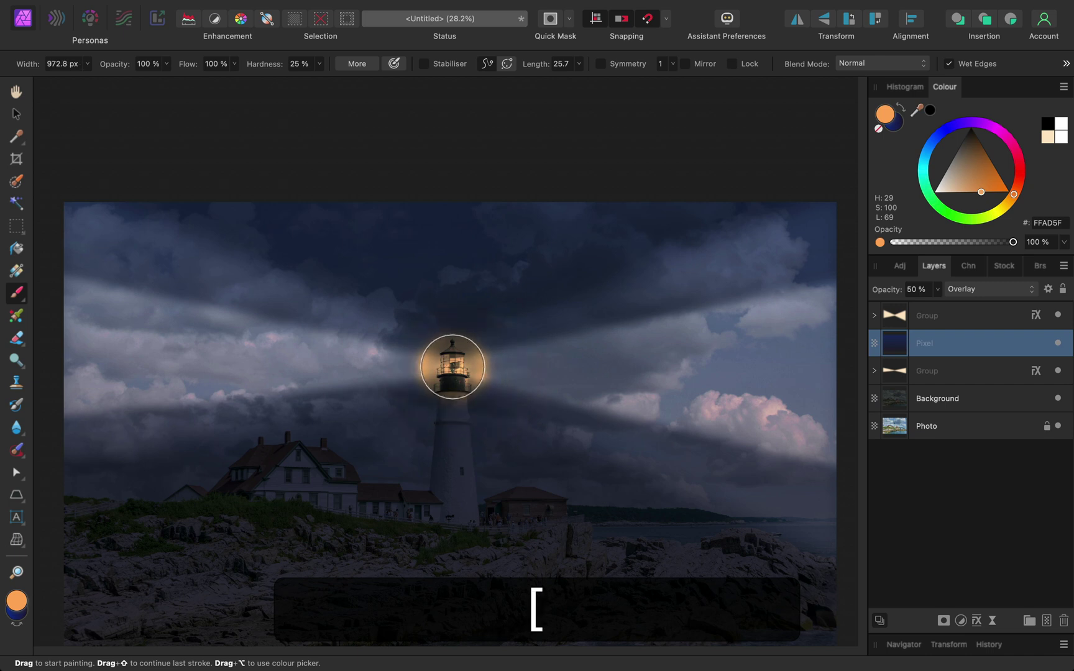
# Set brush hardness to 0%, turn off Wet Edges, and size the brush to about 2043 px
pyautogui.click(318, 64)
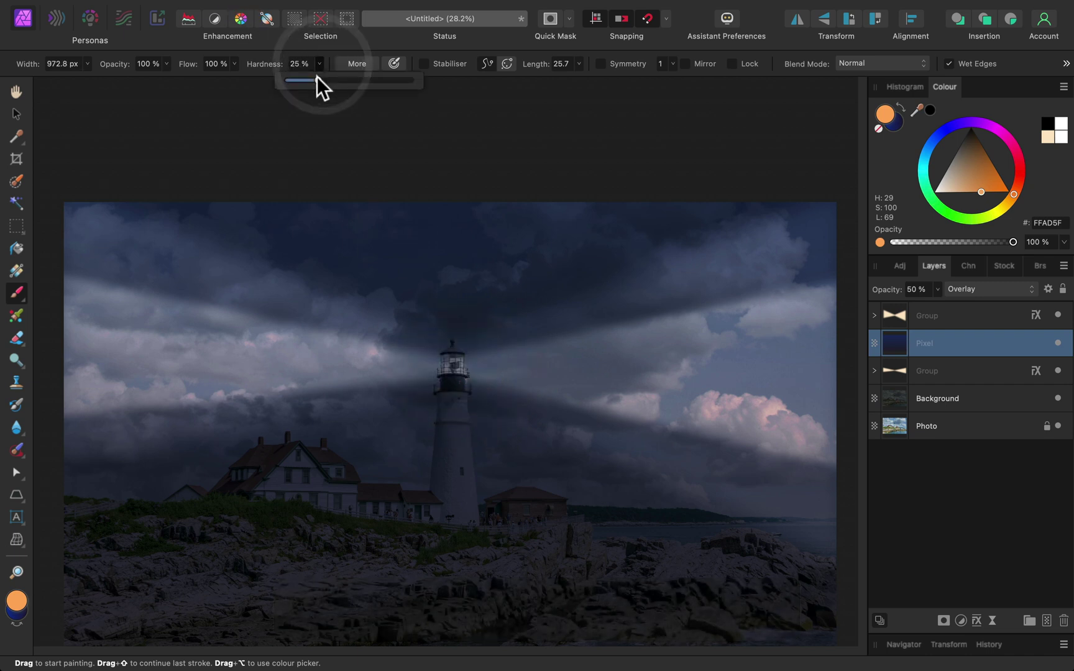
pyautogui.moveTo(352, 80); pyautogui.dragTo(238, 89)
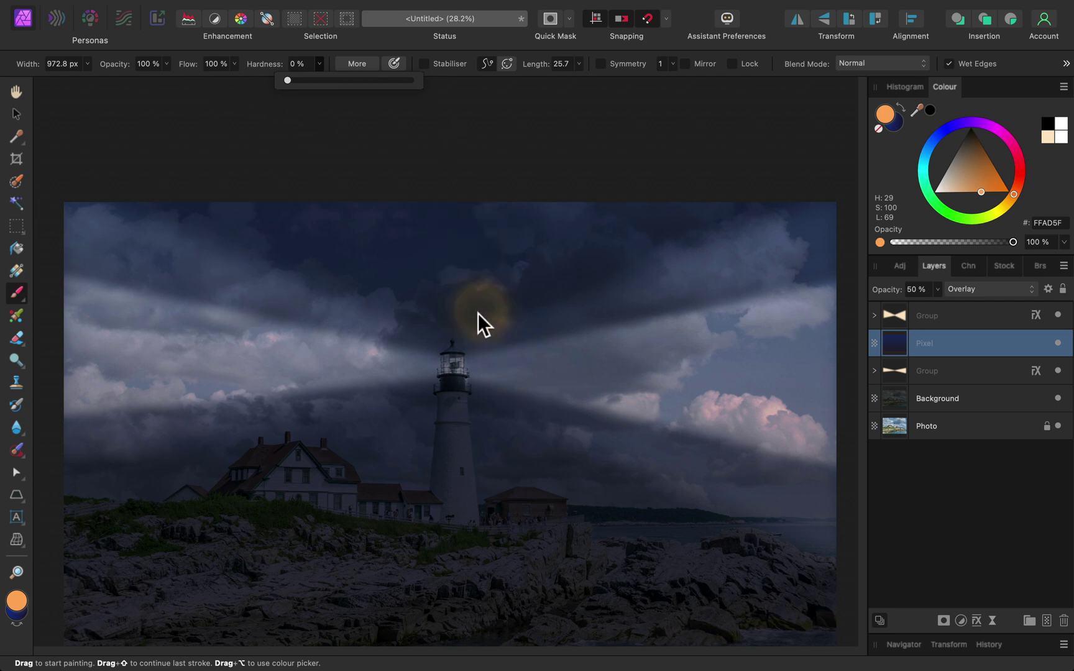
pyautogui.click(988, 64)
pyautogui.press(']')
pyautogui.press(']')
pyautogui.press(']')
pyautogui.press(']')
pyautogui.press(']')
pyautogui.press(']')
pyautogui.press(']')
pyautogui.press(']')
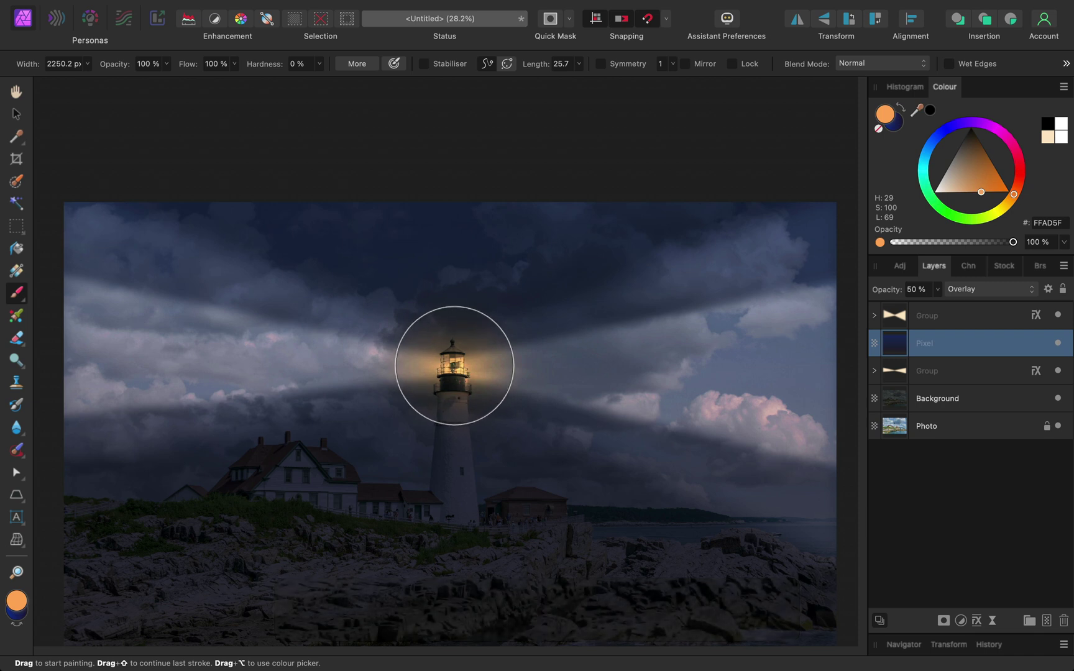
pyautogui.press(']')
pyautogui.press(']')
pyautogui.press(']')
pyautogui.press('[')
pyautogui.press('[')
pyautogui.press('[')
pyautogui.press('[')
pyautogui.press('[')
pyautogui.press('[')
pyautogui.press('[')
pyautogui.press(']')
pyautogui.press(']')
pyautogui.press(']')
pyautogui.press(']')
pyautogui.press(']')
pyautogui.press(']')
pyautogui.press(']')
pyautogui.press(']')
pyautogui.press(']')
pyautogui.press(']')
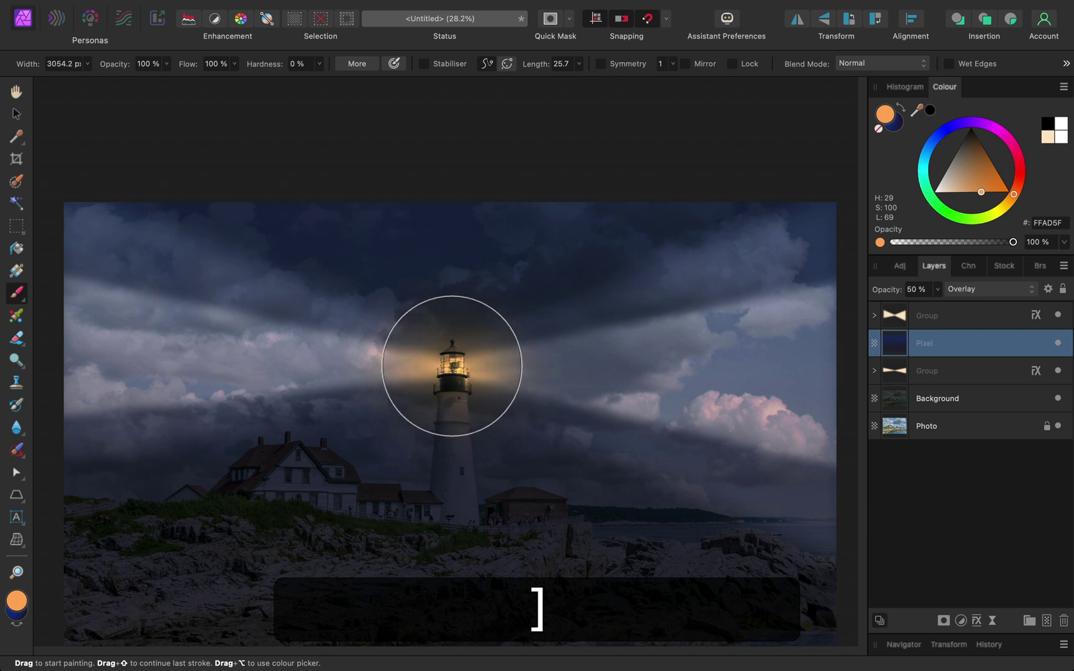
pyautogui.press('[')
pyautogui.press('[')
pyautogui.press('[')
pyautogui.press('[')
pyautogui.press('[')
pyautogui.press('[')
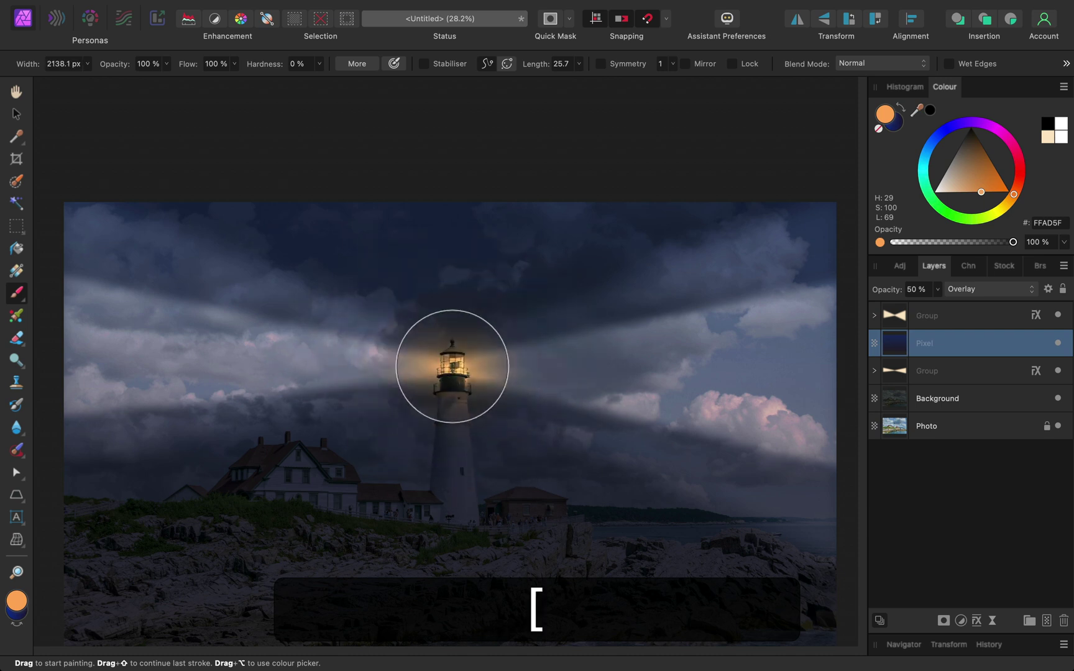
pyautogui.press('[')
pyautogui.press(']')
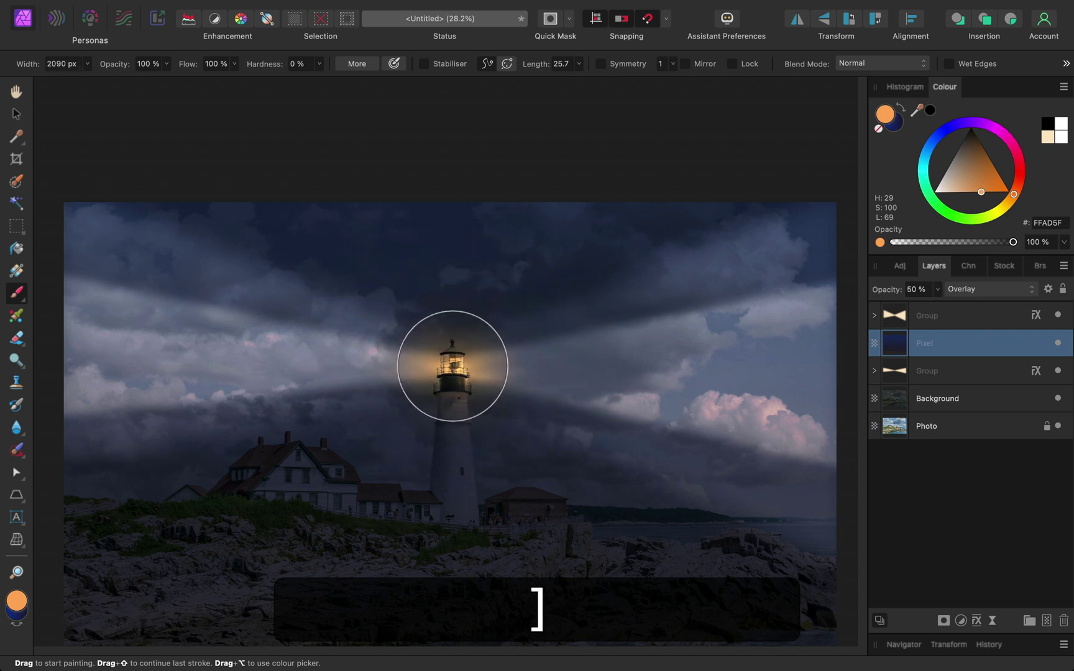
pyautogui.press(']')
pyautogui.press('[')
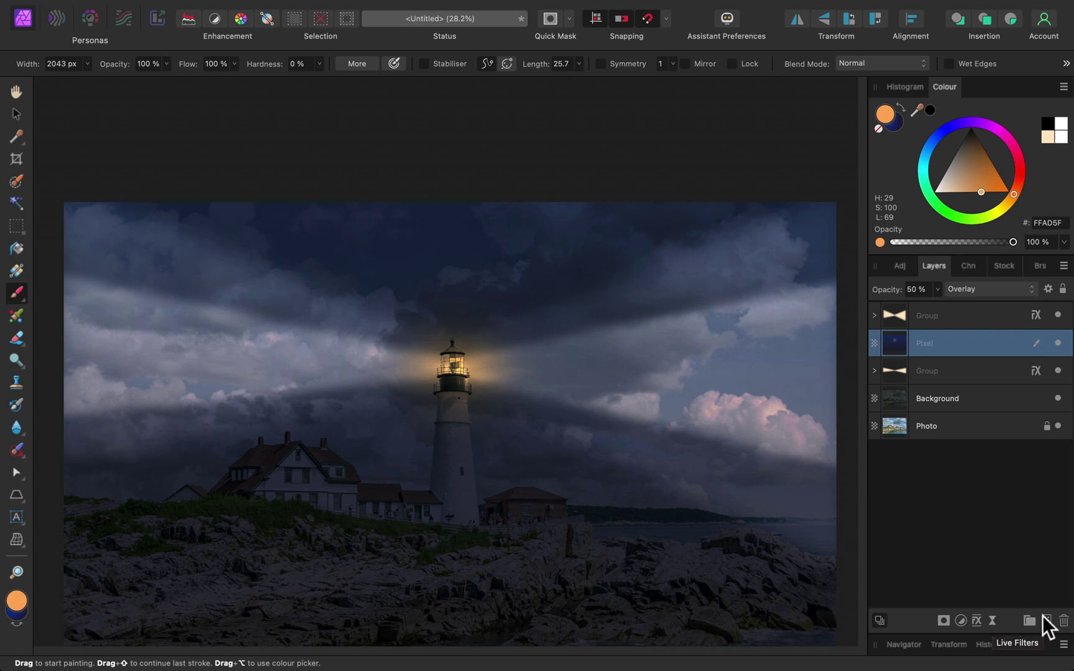
# Add a new pixel layer and paint a 4096 px soft orange glow across the lighthouse top
pyautogui.click(1047, 620)
pyautogui.press(']')
pyautogui.press(']')
pyautogui.press(']')
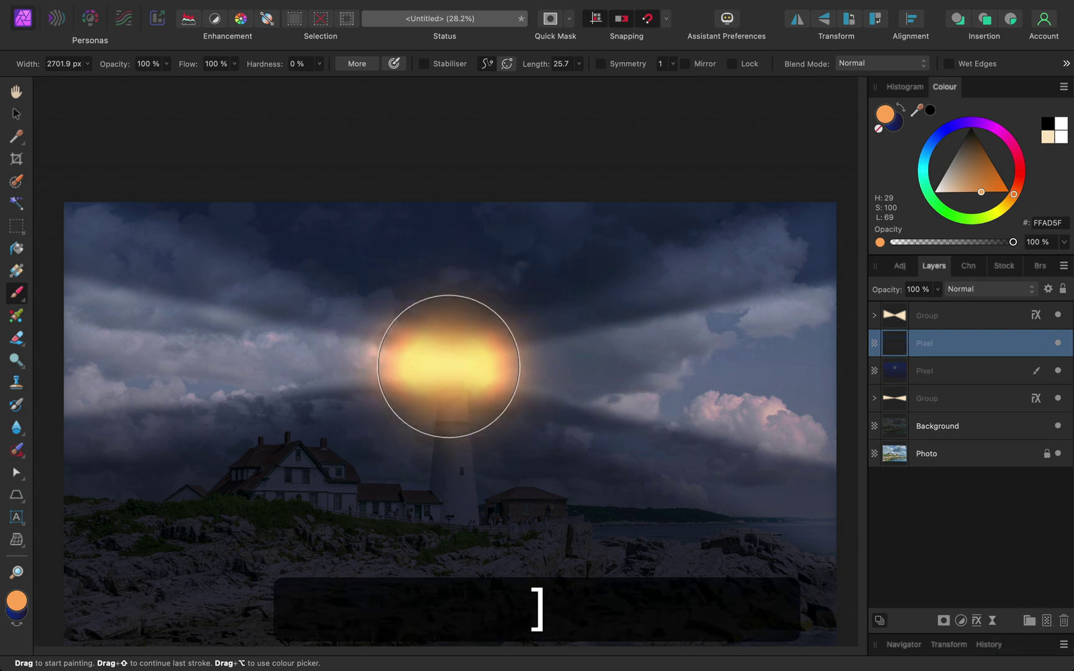
pyautogui.moveTo(452, 366)
pyautogui.mouseDown()
pyautogui.moveTo(521, 367)
pyautogui.moveTo(404, 380)
pyautogui.moveTo(439, 373)
pyautogui.moveTo(199, 361)
pyautogui.mouseUp()
pyautogui.click(985, 289)
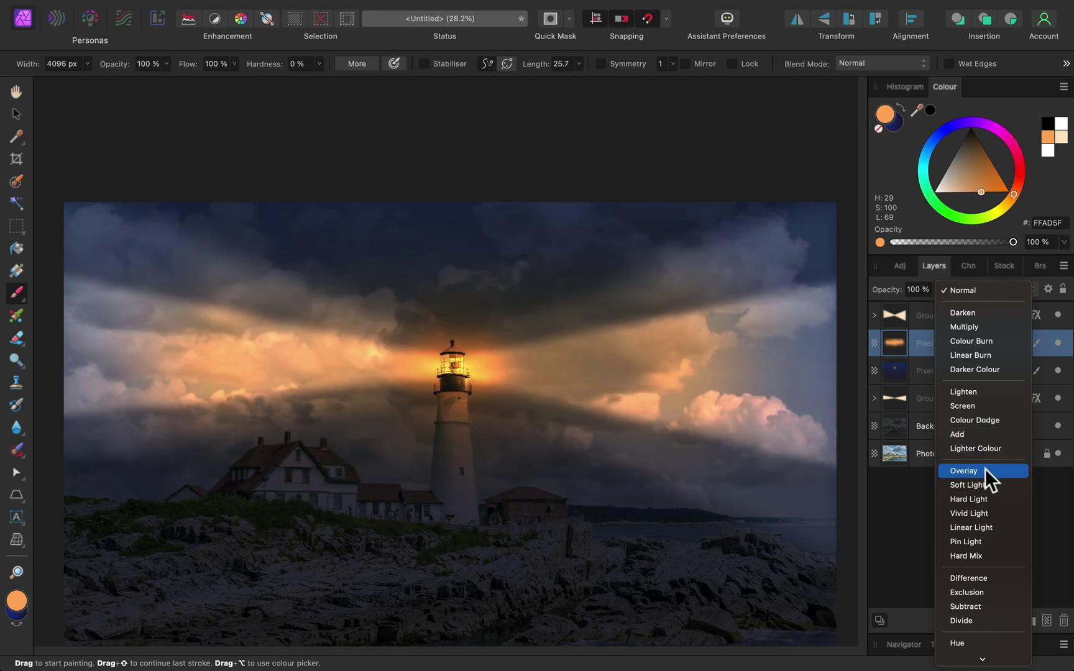
# Blend the glow layer as Overlay and rename layers 'warm glow' and 'night glow'
pyautogui.click(985, 470)
pyautogui.doubleClick(927, 344)
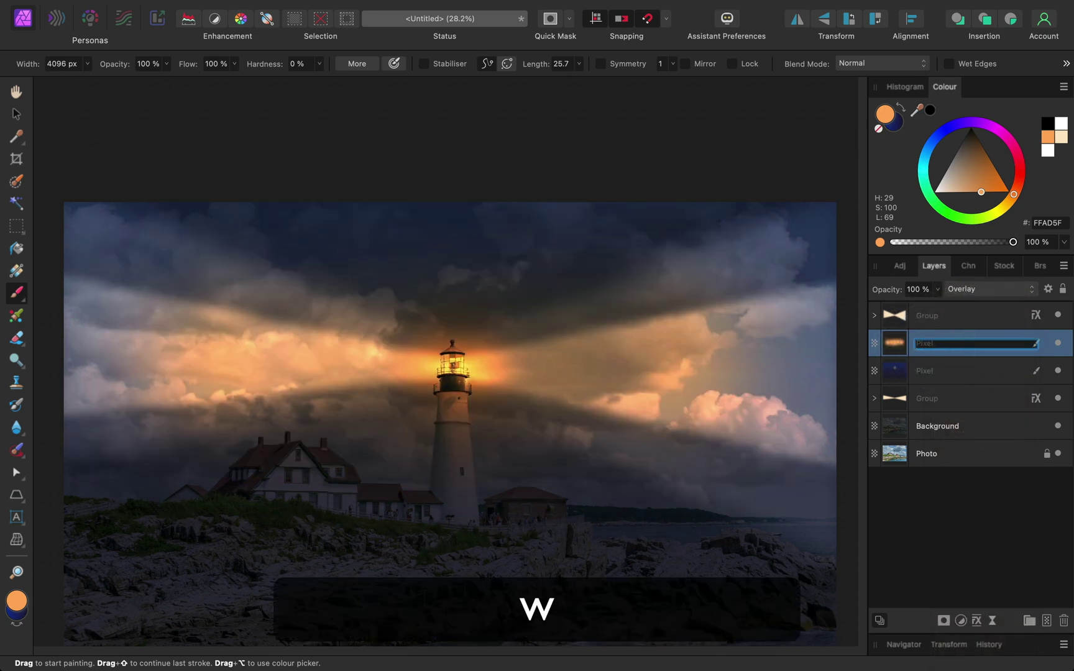
pyautogui.press('Return')
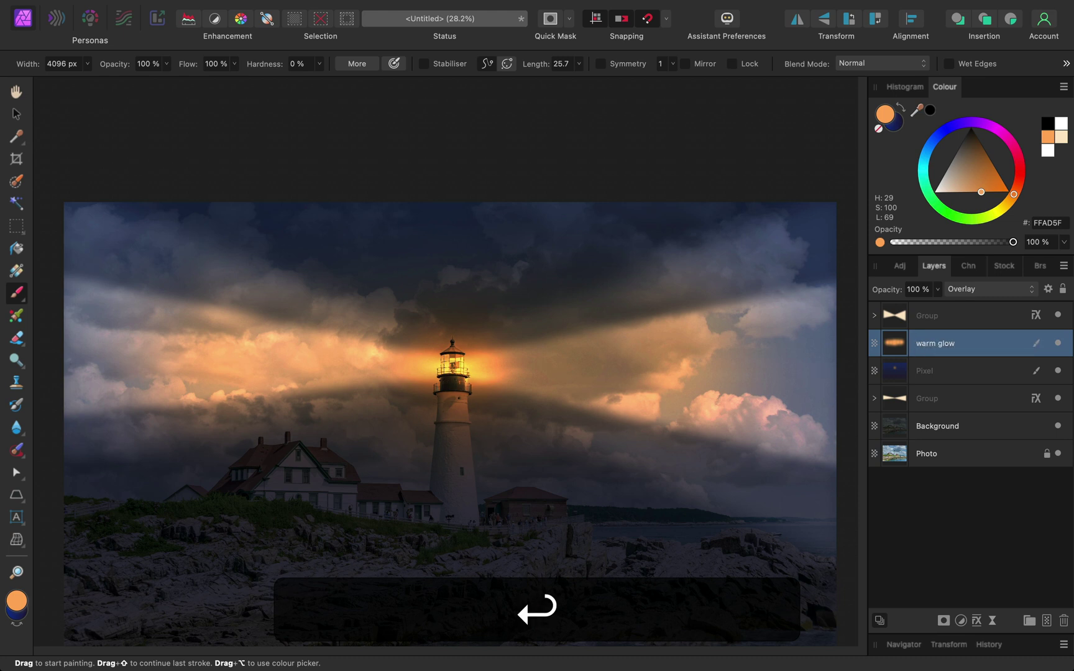
pyautogui.doubleClick(931, 370)
pyautogui.write('night glow')
pyautogui.press('Return')
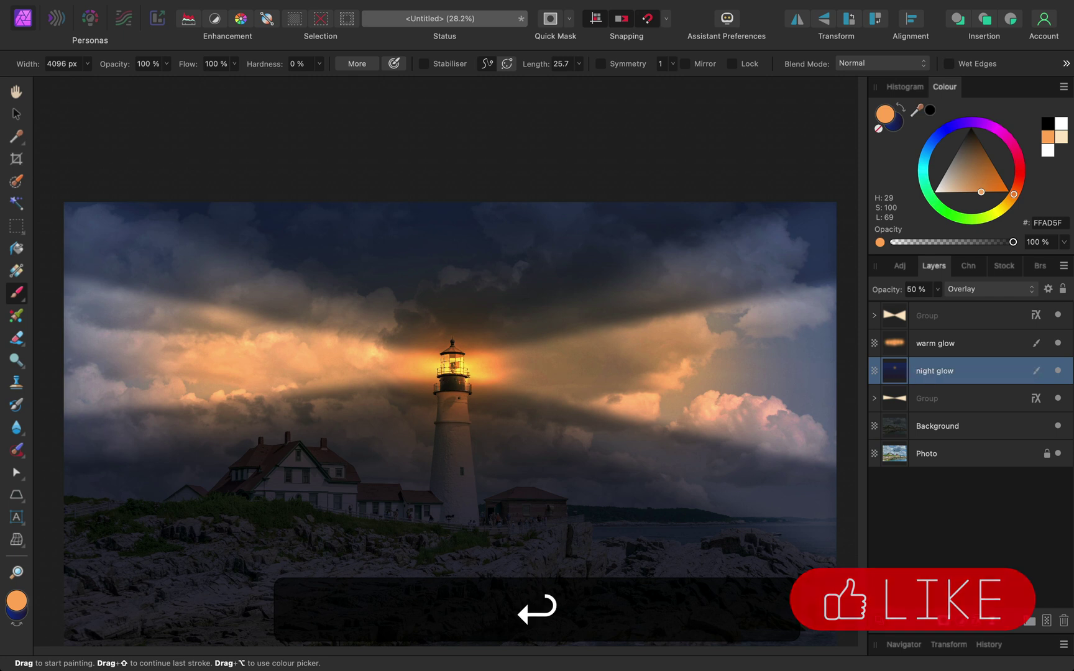
# Rename the upper and lower light-beam groups 'light top' and 'main light'
pyautogui.doubleClick(928, 315)
pyautogui.write('iight top')
pyautogui.press('Return')
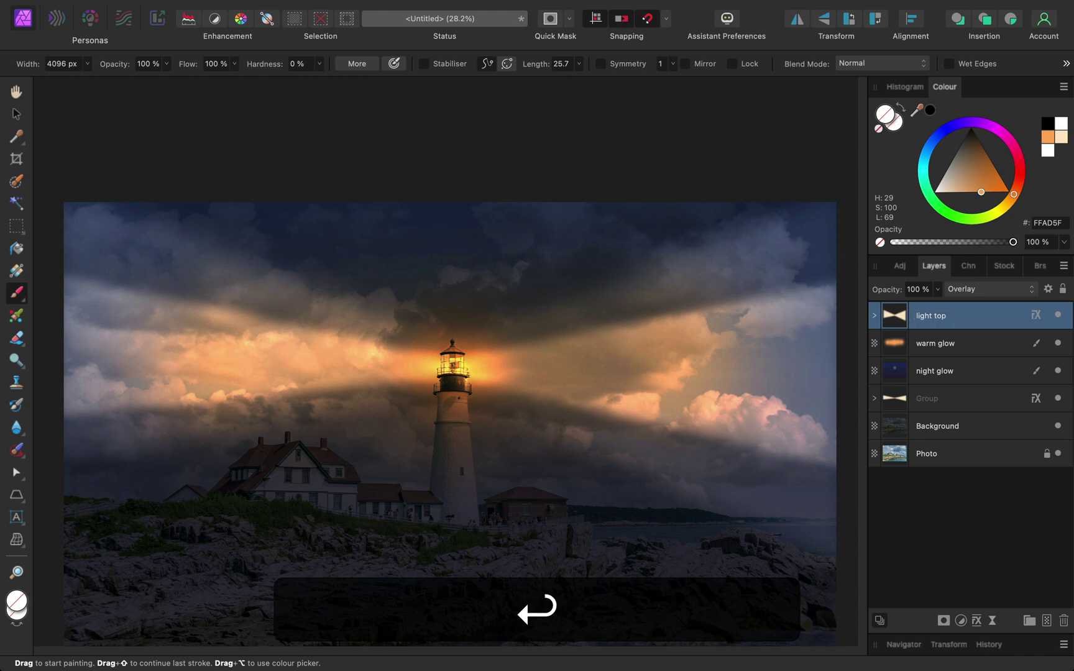
pyautogui.doubleClick(927, 399)
pyautogui.write('ma')
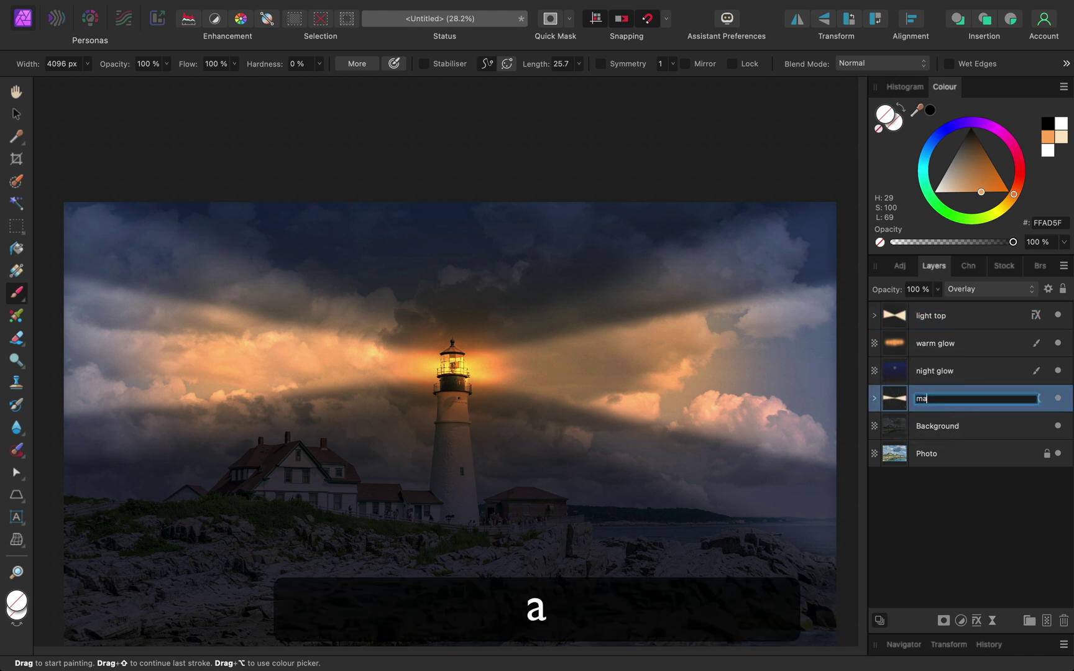
pyautogui.write('in light')
pyautogui.press('Return')
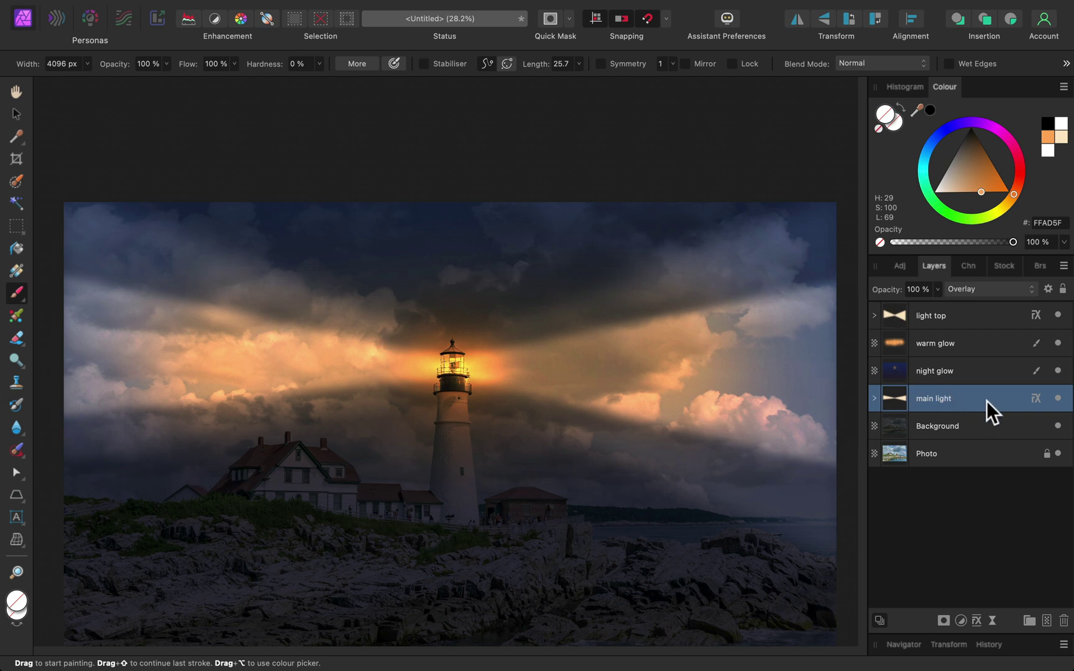
# Toggle the light top and main light beams' visibility to compare, leaving both shown
pyautogui.click(978, 314)
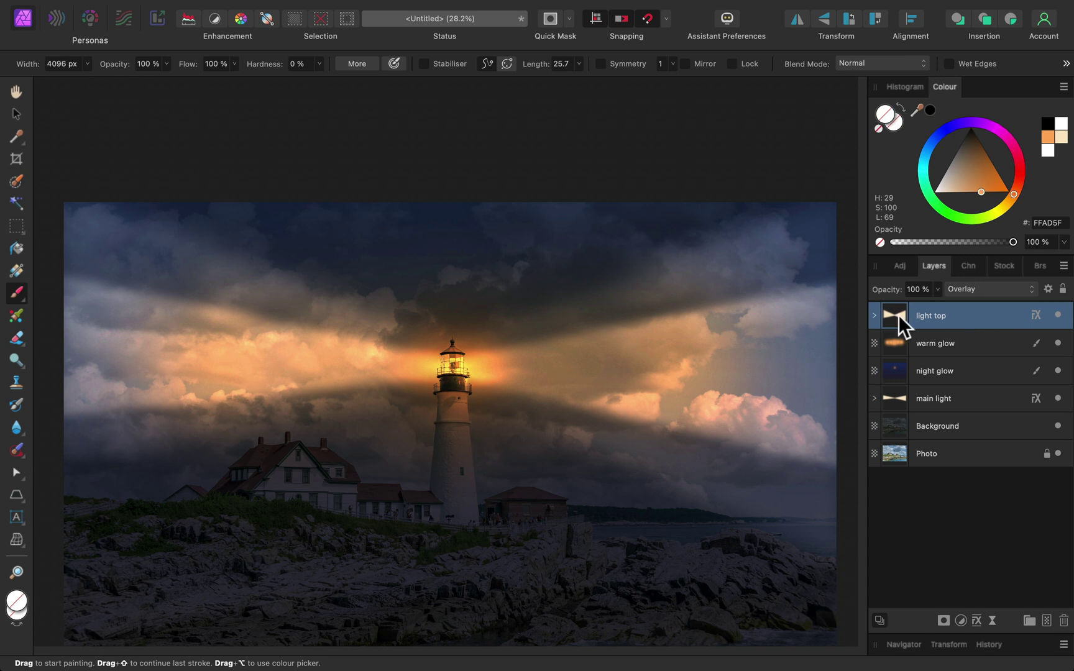
pyautogui.click(1058, 315)
pyautogui.click(966, 398)
pyautogui.click(1058, 399)
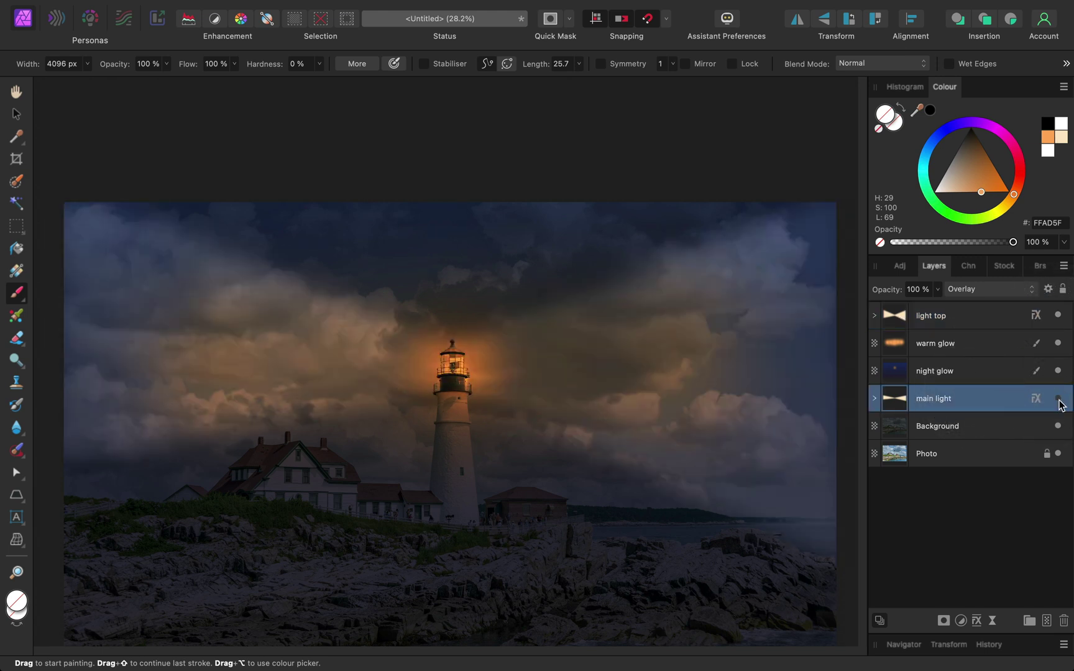
pyautogui.click(1058, 399)
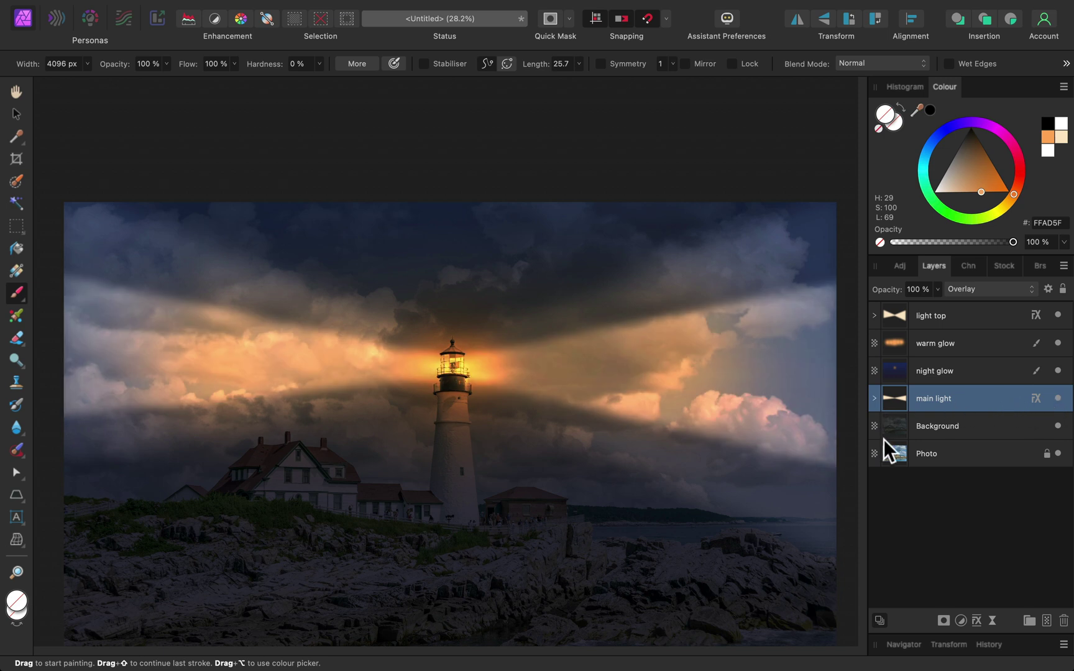
# Add a layer mask to main light and set the paint colour to black
pyautogui.click(944, 618)
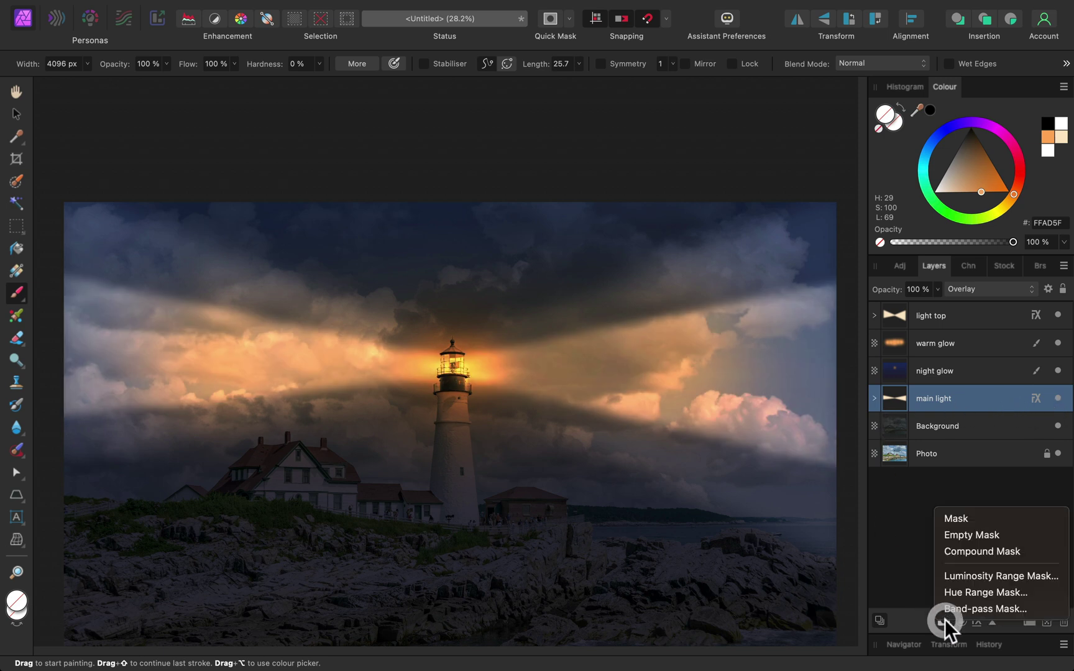
pyautogui.click(953, 516)
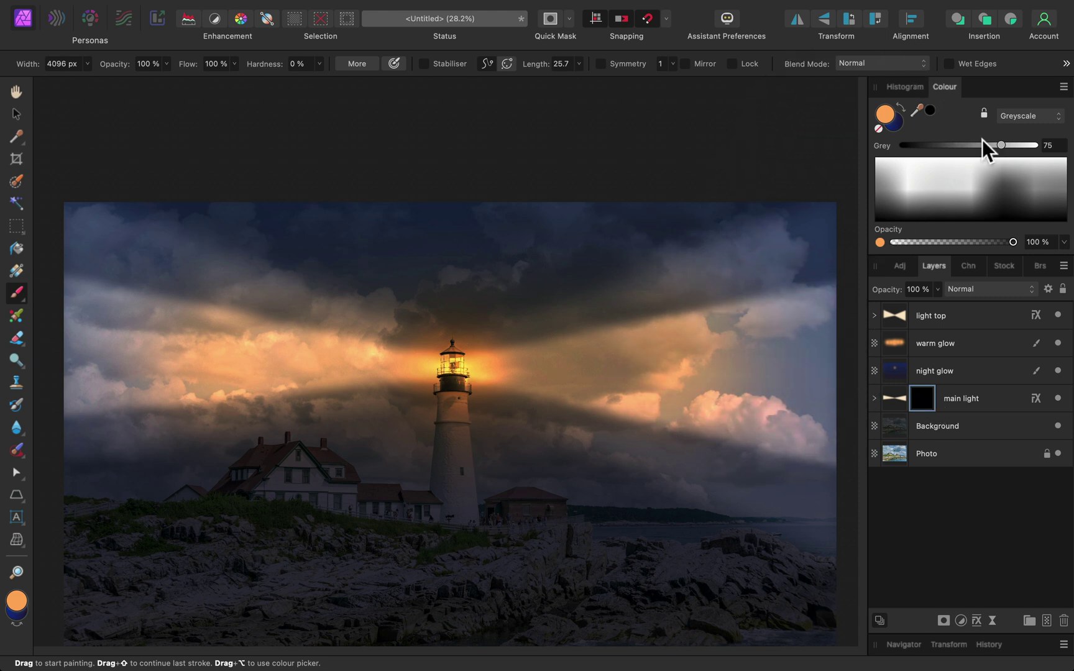
pyautogui.moveTo(978, 146); pyautogui.dragTo(858, 142)
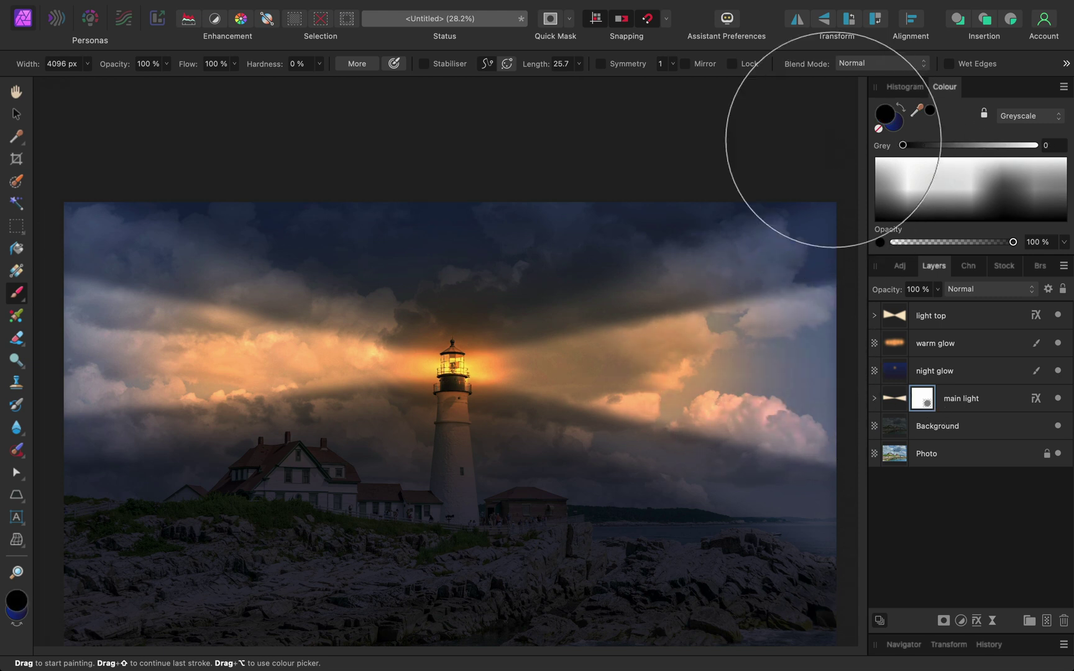
# Paint black on the mask along the left sky edge, undoing a stray right-side stroke
pyautogui.press('super+minus')
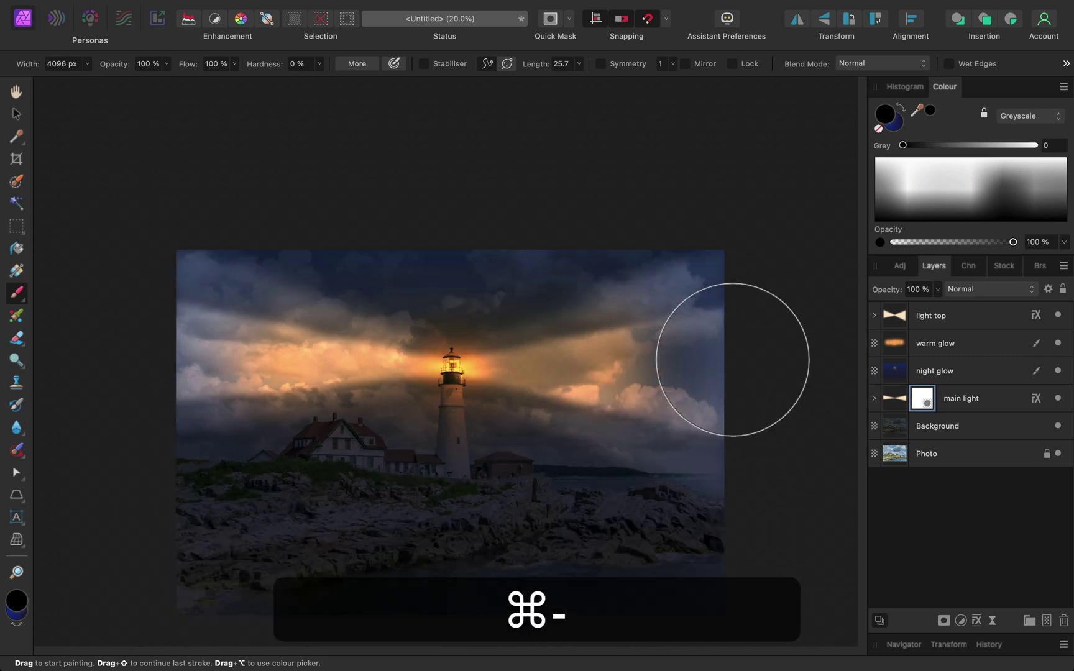
pyautogui.press('[')
pyautogui.press('[')
pyautogui.press(']')
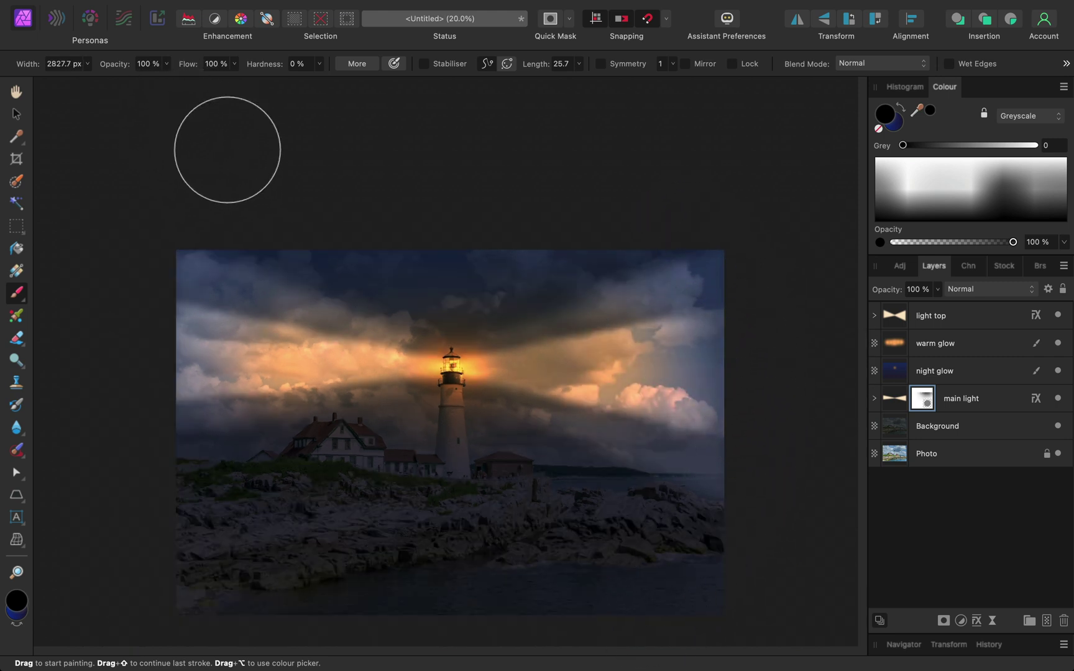
pyautogui.moveTo(182, 293); pyautogui.dragTo(183, 383)
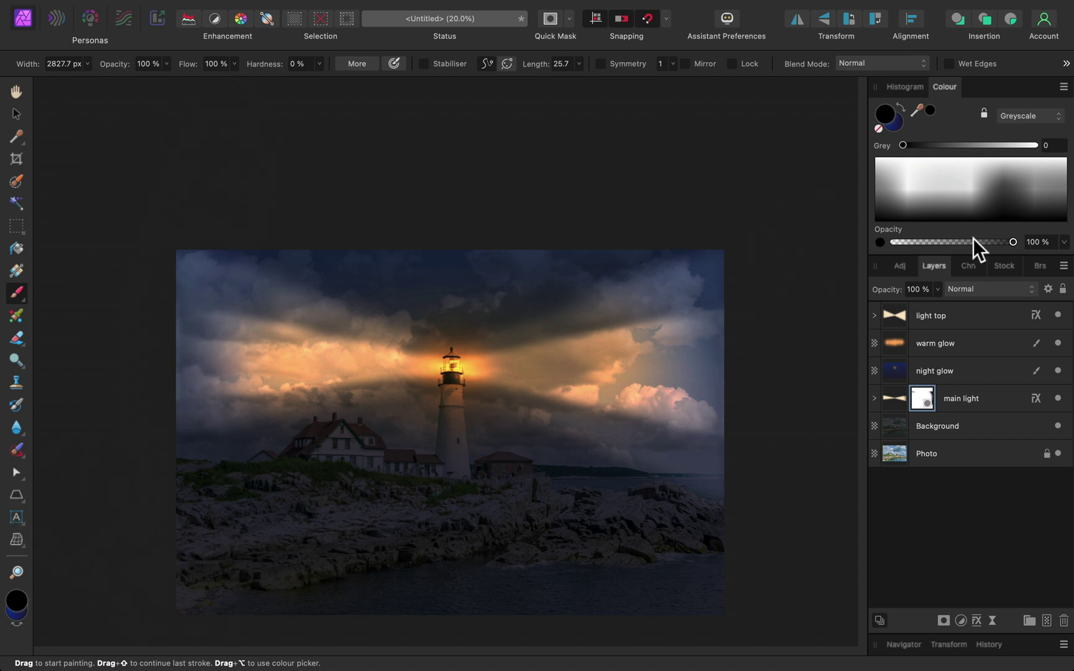
pyautogui.moveTo(652, 370)
pyautogui.mouseDown()
pyautogui.moveTo(561, 340)
pyautogui.moveTo(651, 382)
pyautogui.mouseUp()
pyautogui.press('super+z')
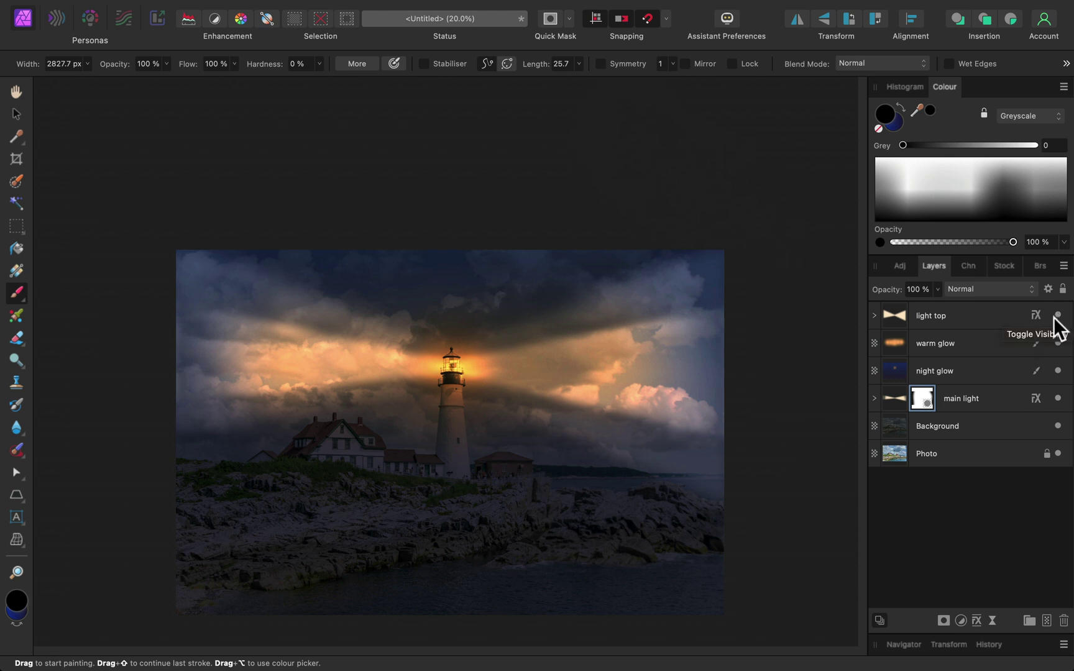
# Draw a trapezoid over the lighthouse, rotate it horizontal, and fill it cream FFEECC
pyautogui.press('super+equal')
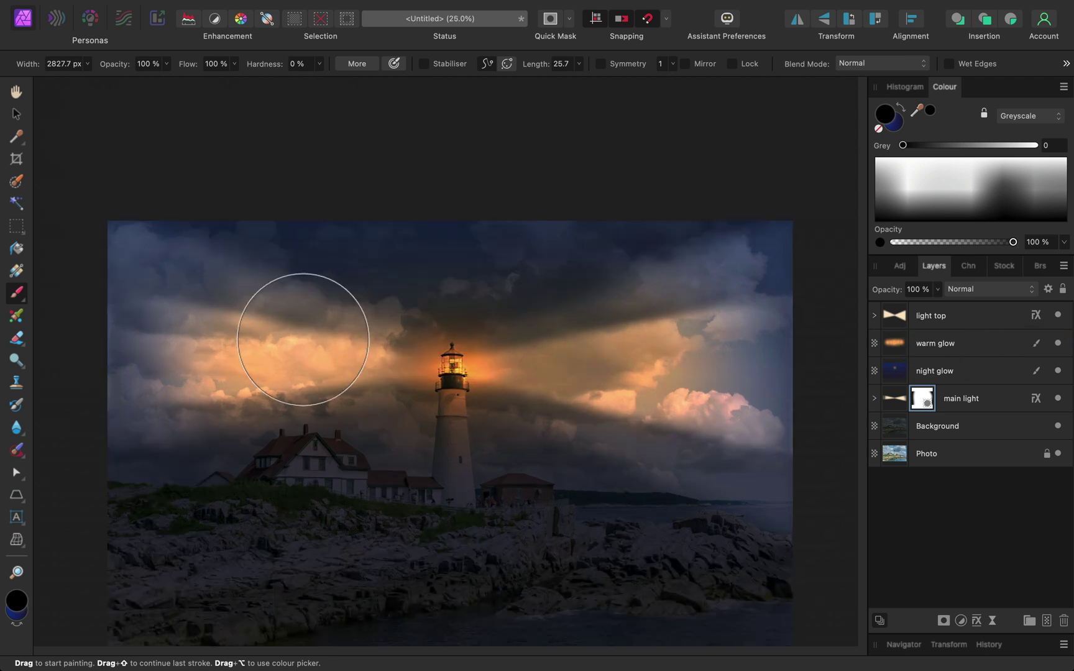
pyautogui.click(998, 317)
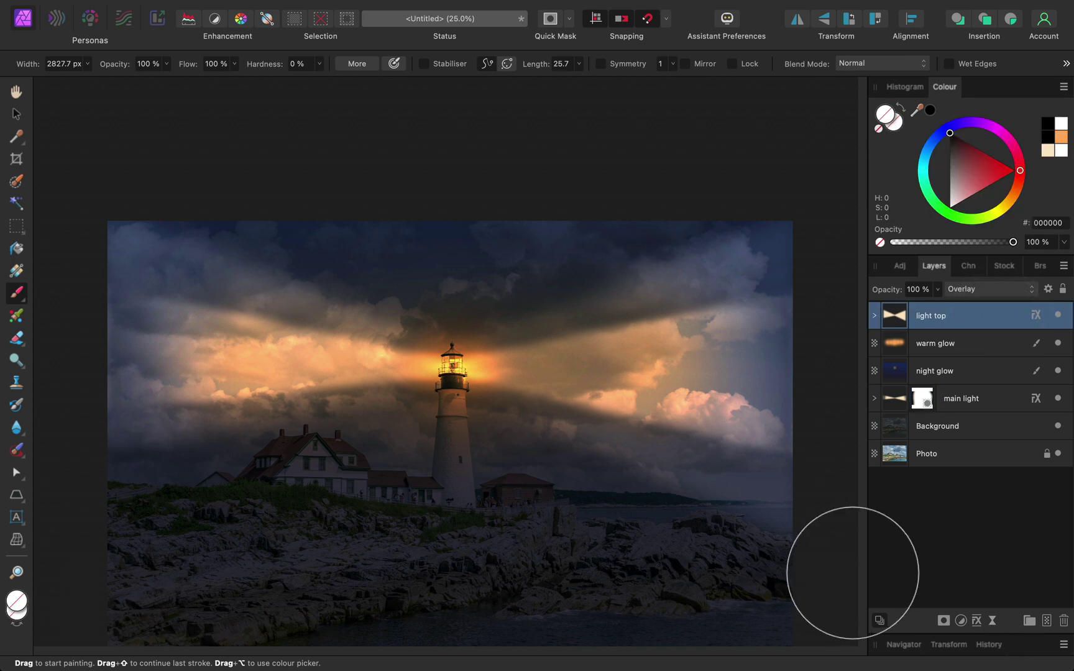
pyautogui.click(22, 491)
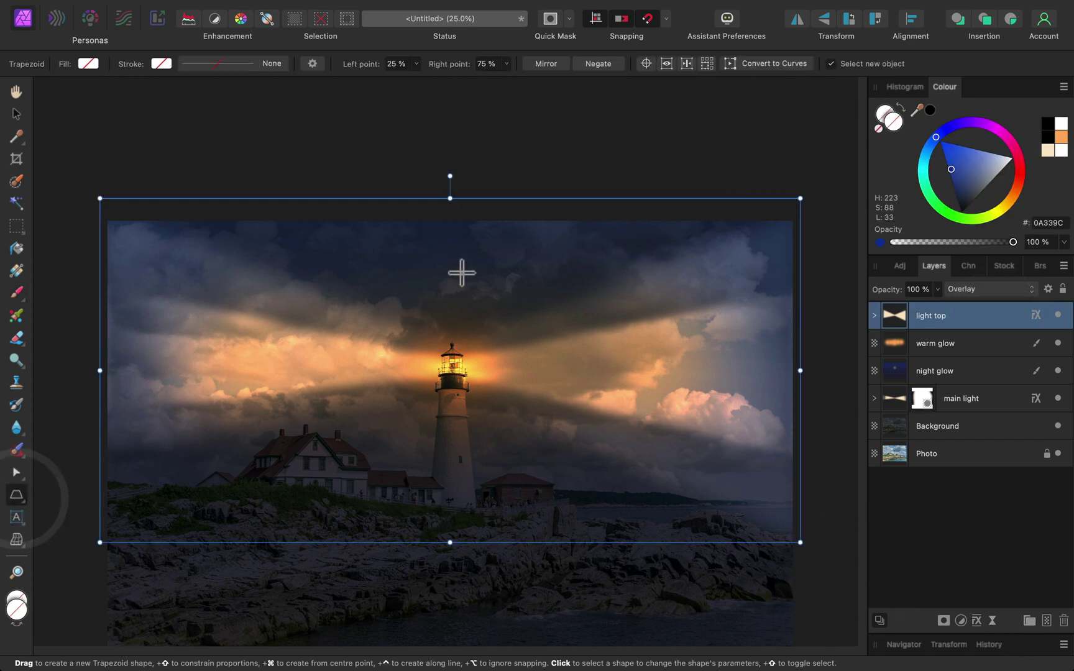
pyautogui.moveTo(437, 284); pyautogui.dragTo(589, 517)
pyautogui.moveTo(513, 262); pyautogui.dragTo(321, 416)
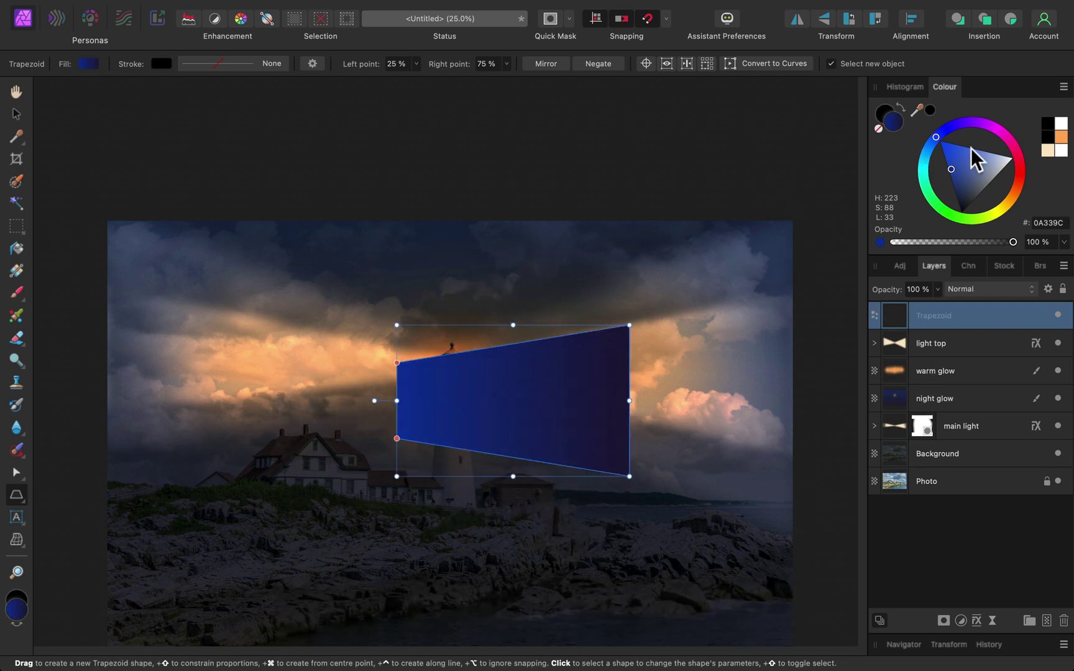
pyautogui.click(1012, 201)
pyautogui.moveTo(1002, 182); pyautogui.dragTo(945, 187)
# Stretch the beam right, taper its left end to a point, and rotate it from the lamp
pyautogui.moveTo(630, 401); pyautogui.dragTo(856, 401)
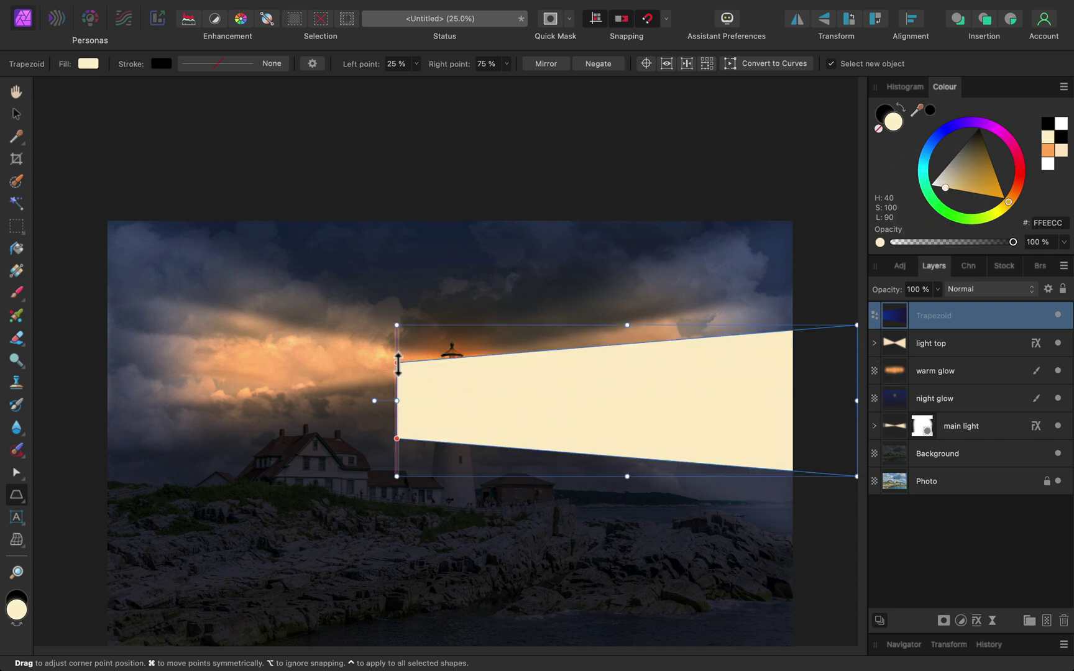
pyautogui.moveTo(396, 363); pyautogui.dragTo(392, 426)
pyautogui.click(16, 92)
pyautogui.click(16, 114)
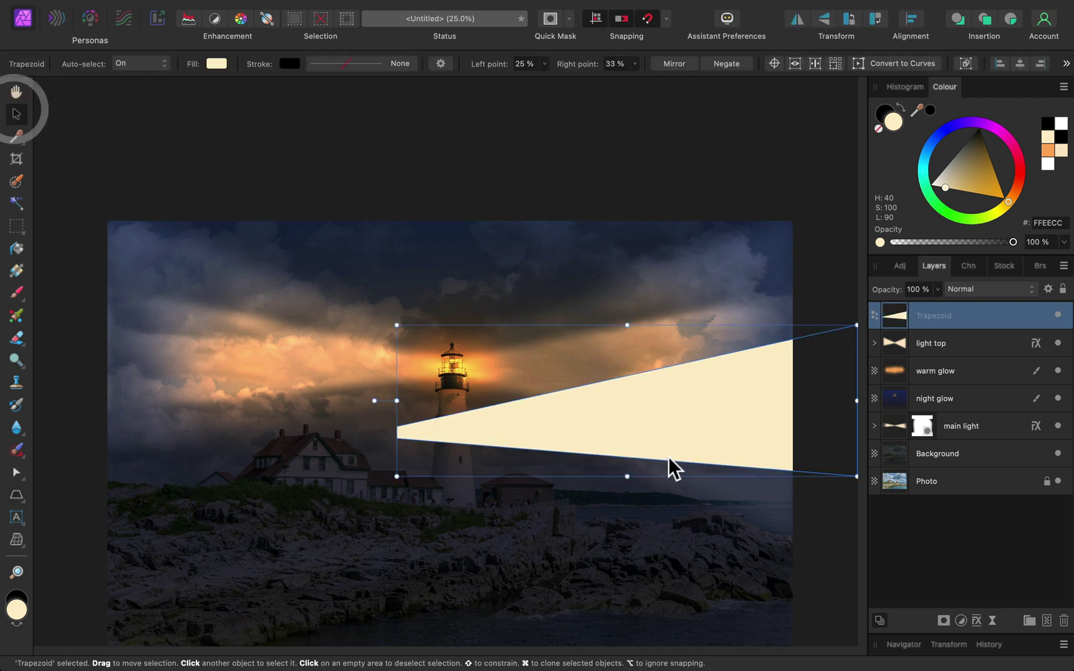
pyautogui.moveTo(666, 453); pyautogui.dragTo(689, 348)
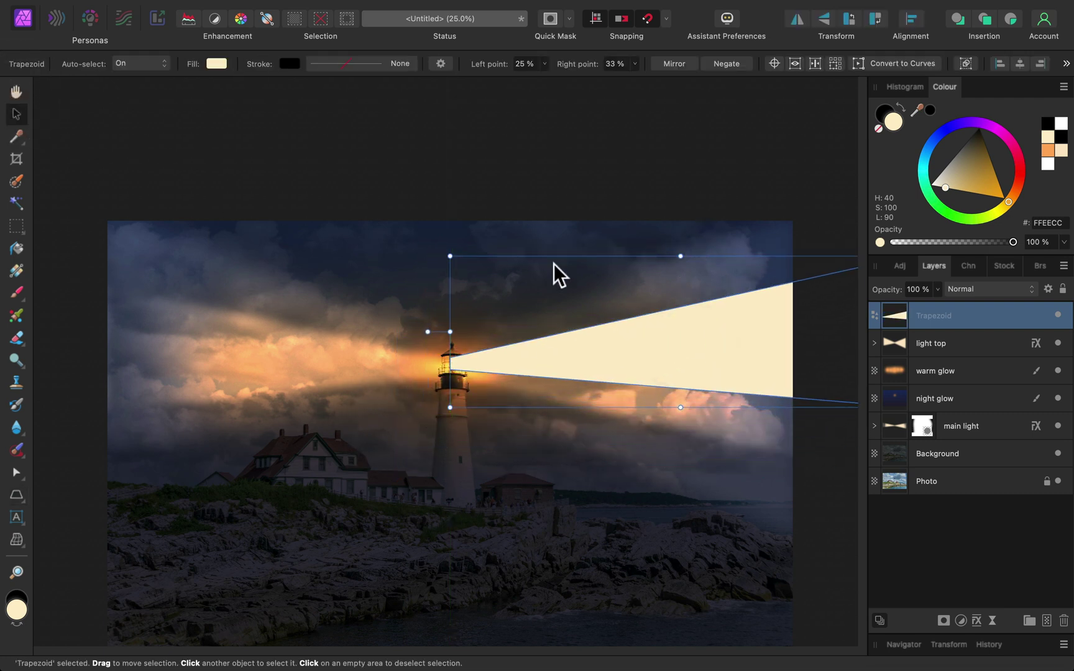
pyautogui.moveTo(444, 247); pyautogui.dragTo(613, 374)
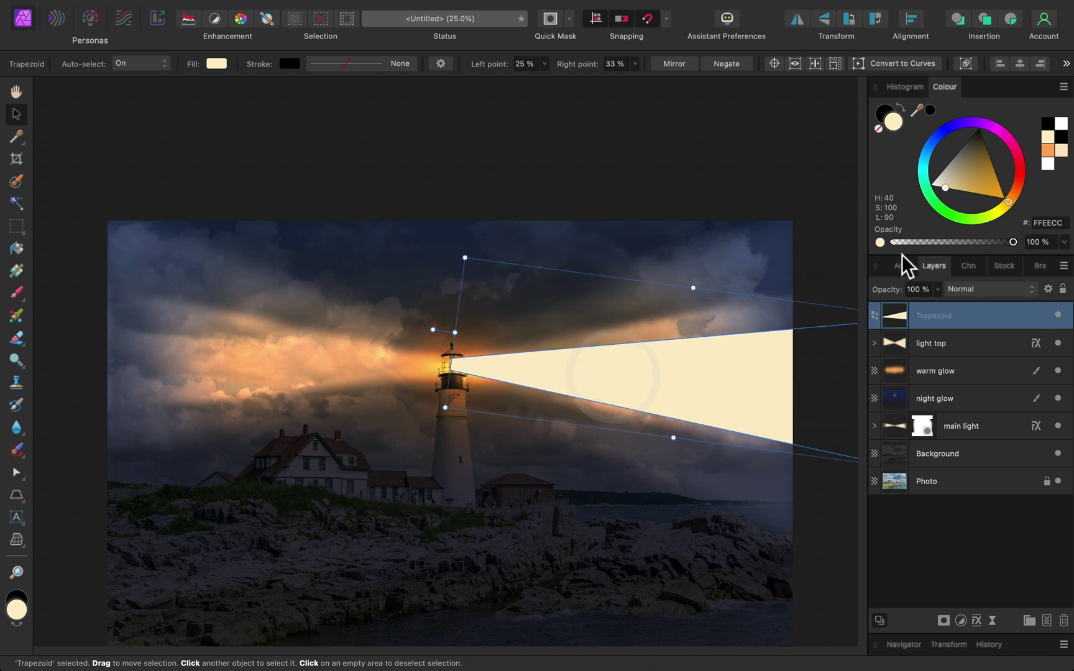
# Set the beam's blend mode to Overlay
pyautogui.click(983, 289)
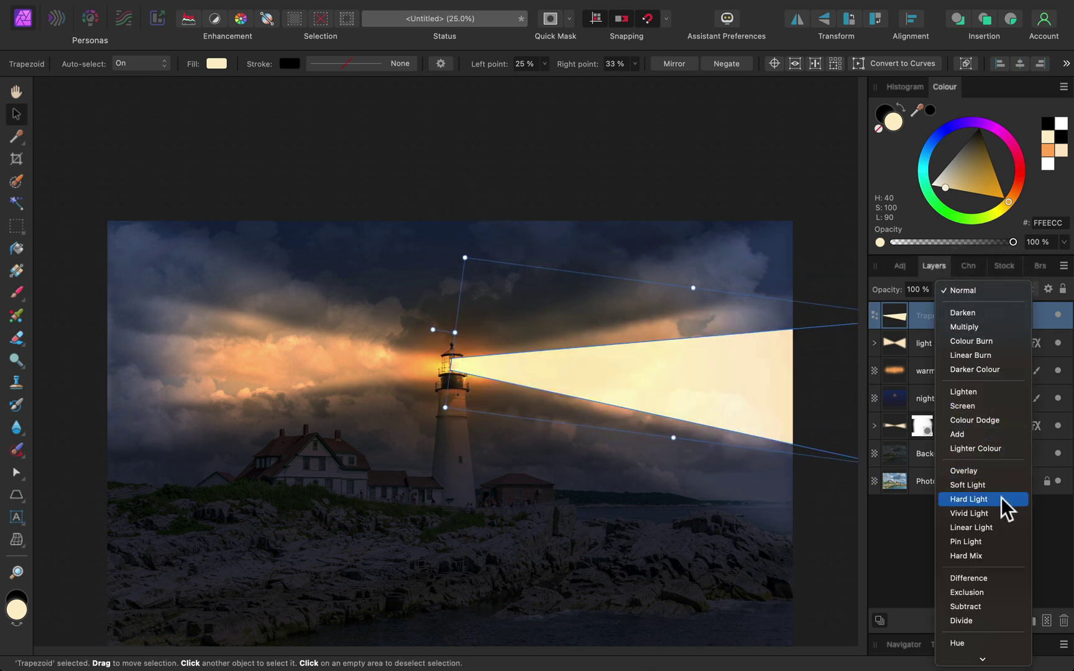
pyautogui.click(1004, 465)
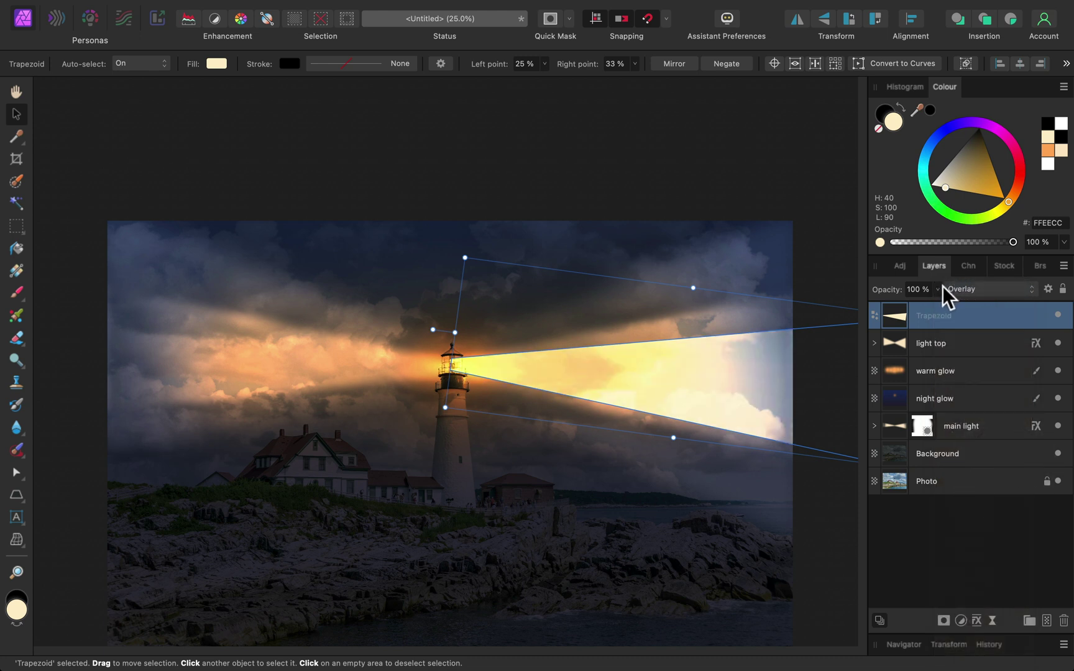
pyautogui.click(938, 290)
# Lower the Trapezoid layer to 40% opacity and move it below main light
pyautogui.moveTo(925, 311); pyautogui.dragTo(875, 305)
pyautogui.click(1009, 322)
pyautogui.moveTo(989, 322); pyautogui.dragTo(975, 440)
pyautogui.moveTo(934, 288); pyautogui.dragTo(923, 305)
# Give the beam a 22.5 px Gaussian Blur in Layer Effects
pyautogui.click(977, 621)
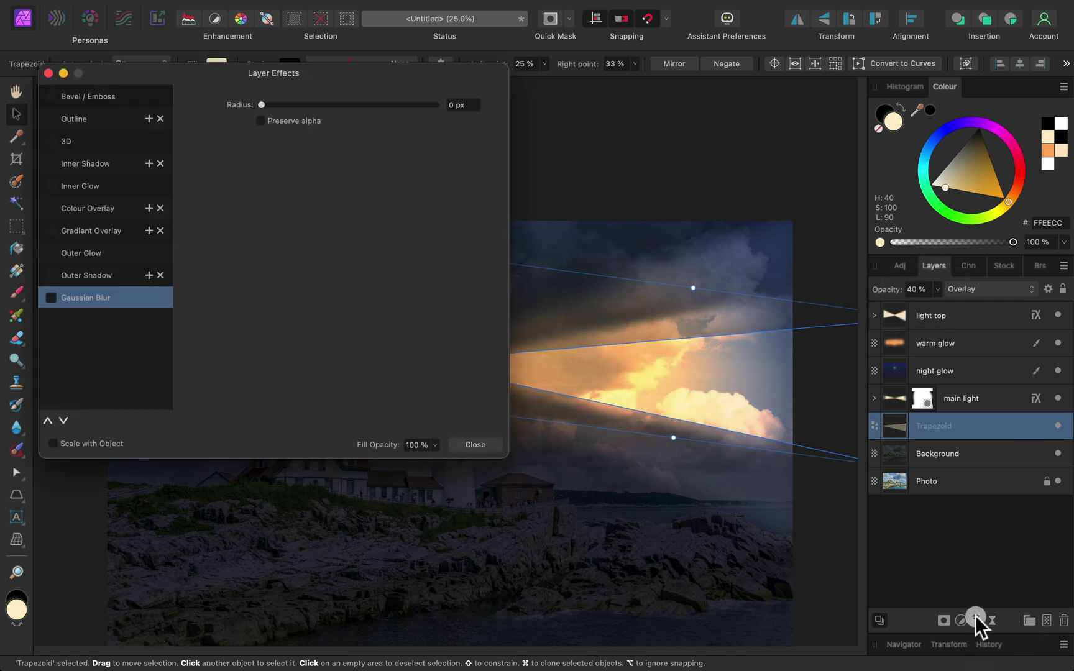
pyautogui.click(51, 298)
pyautogui.moveTo(278, 105); pyautogui.dragTo(378, 112)
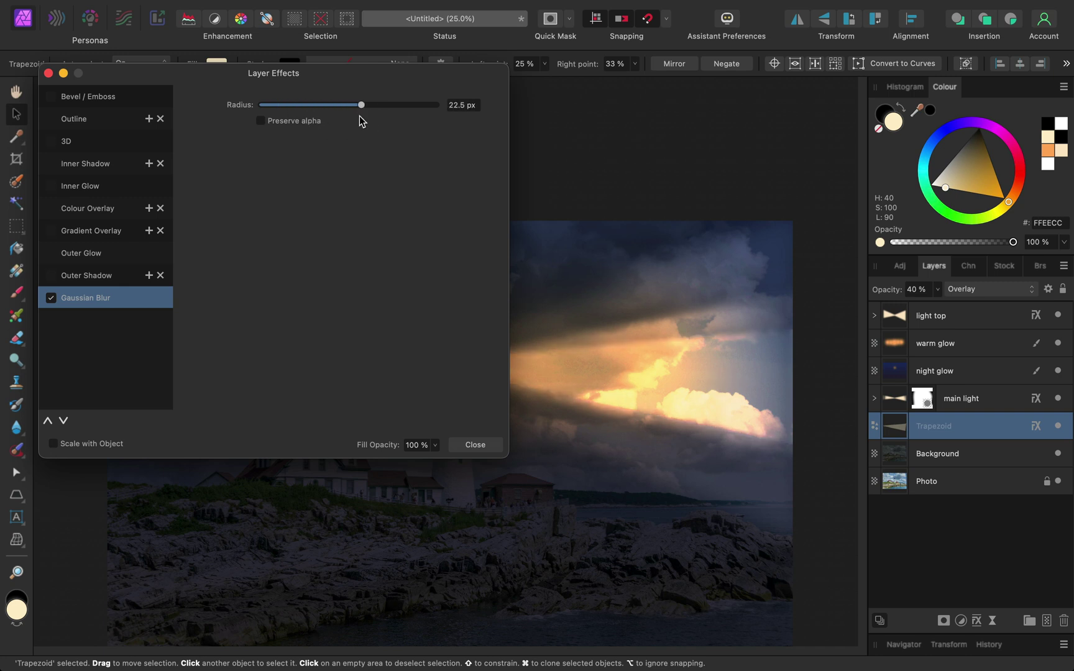
pyautogui.click(477, 445)
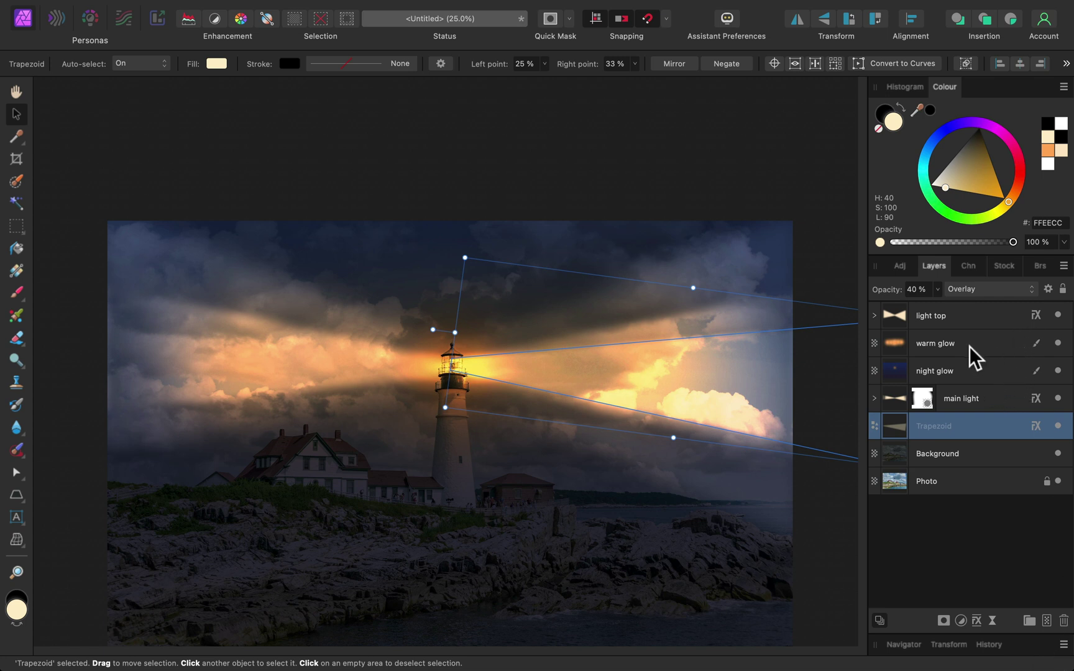
# Group the six layers from light top down to Background, then fit the image in view
pyautogui.click(677, 152)
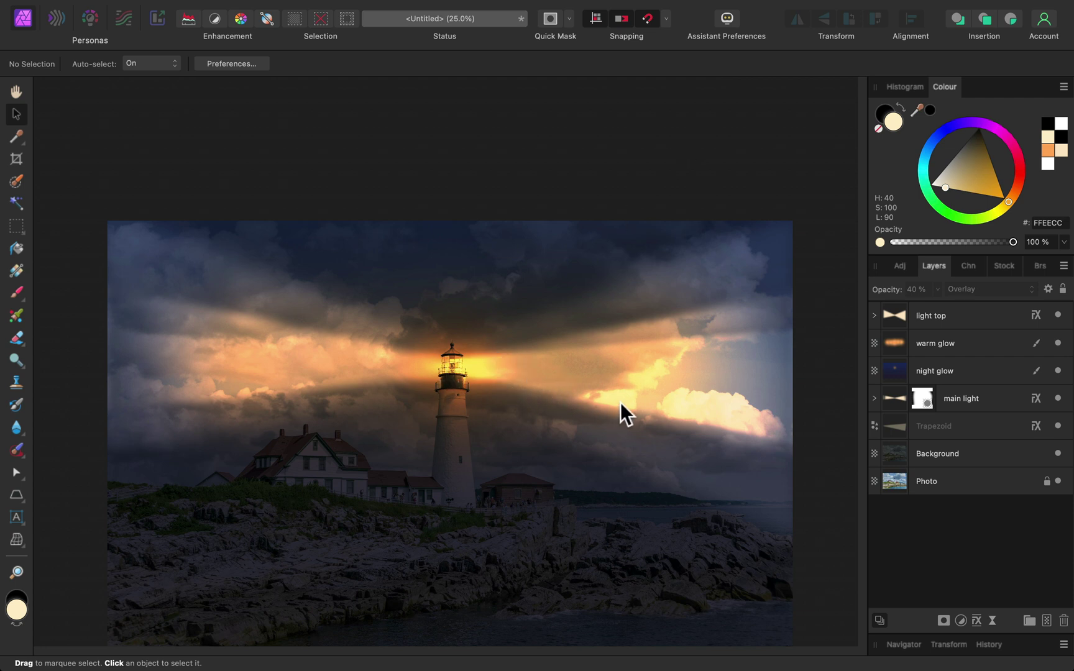
pyautogui.click(581, 168)
pyautogui.click(988, 310)
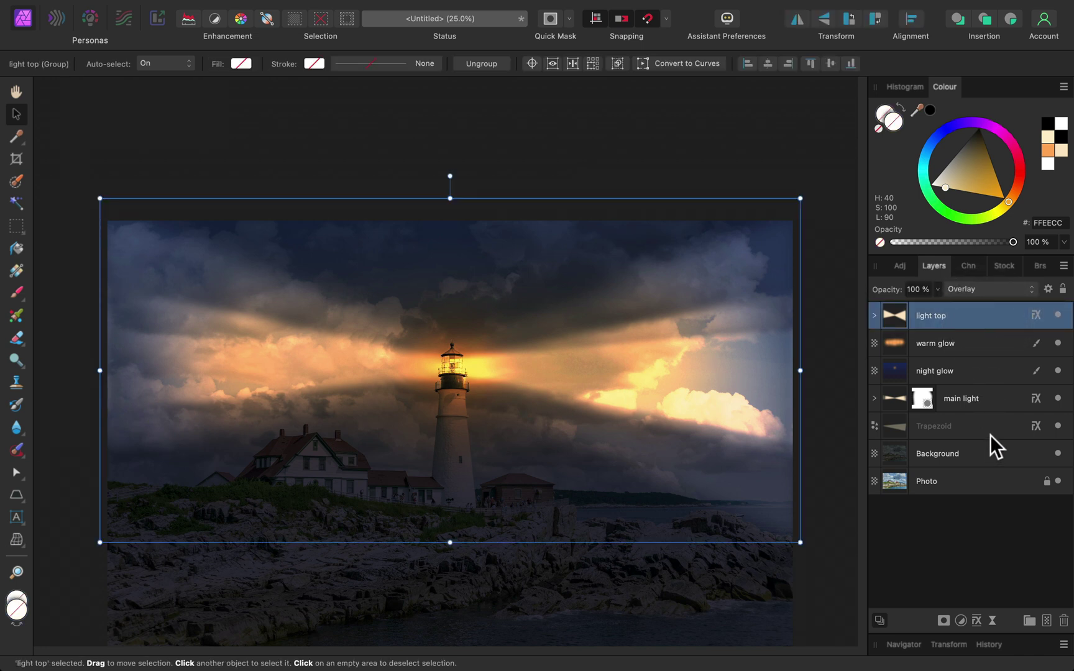
pyautogui.keyDown('shift'); pyautogui.click(990, 452); pyautogui.keyUp('shift')
pyautogui.rightClick(991, 453)
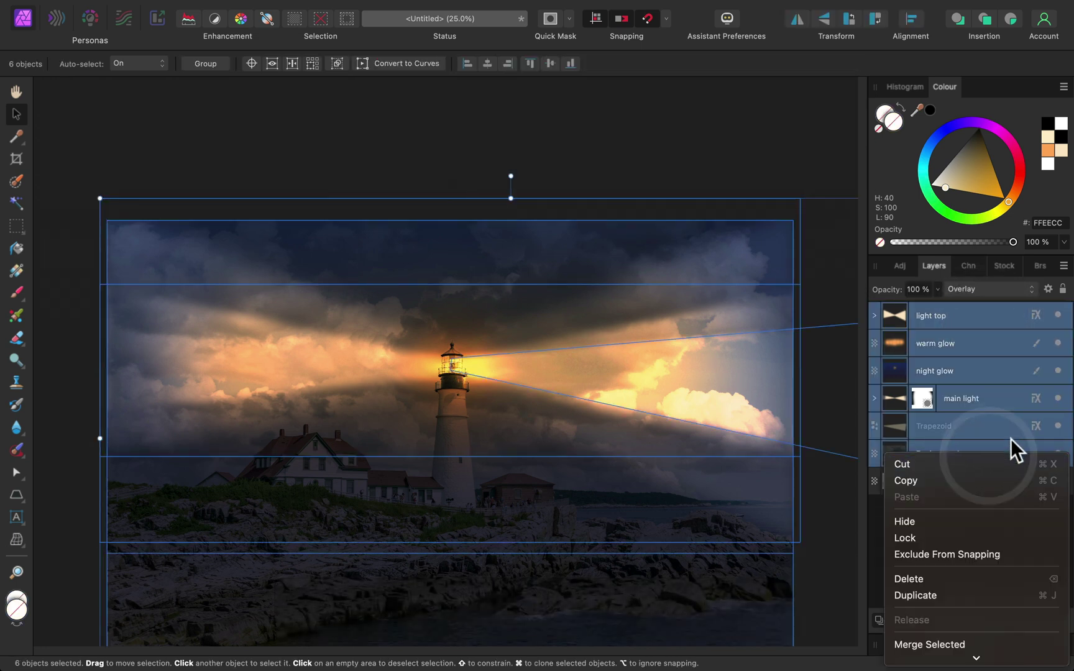
pyautogui.scroll(-3, 1019, 554)
pyautogui.scroll(-2, 1015, 556)
pyautogui.click(988, 538)
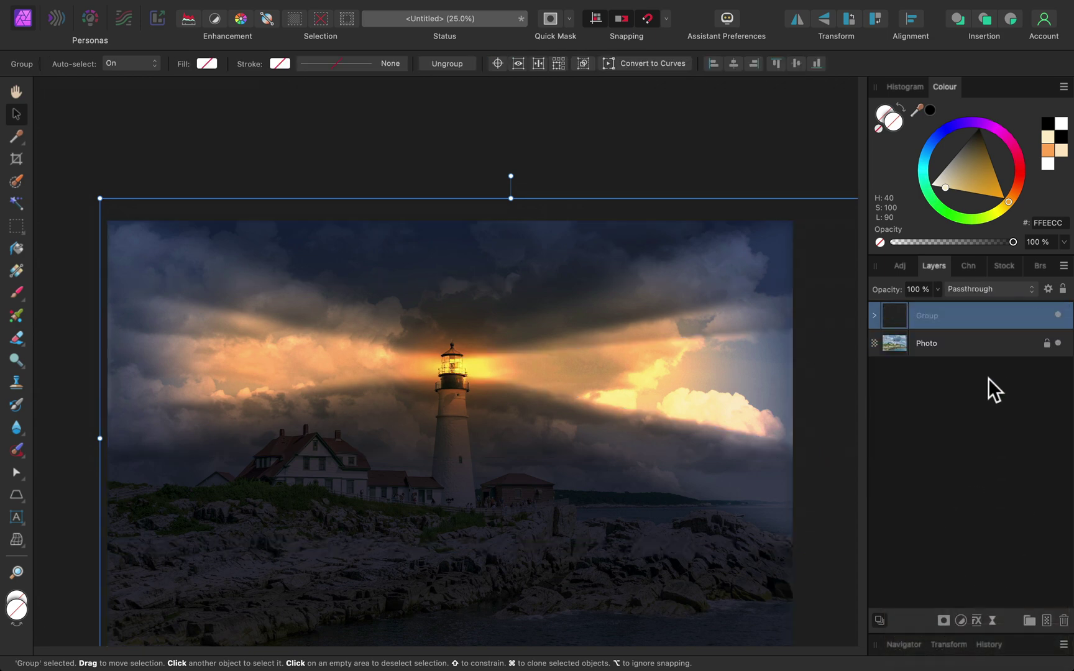
pyautogui.click(987, 380)
pyautogui.press('super+0')
pyautogui.press('super+0')
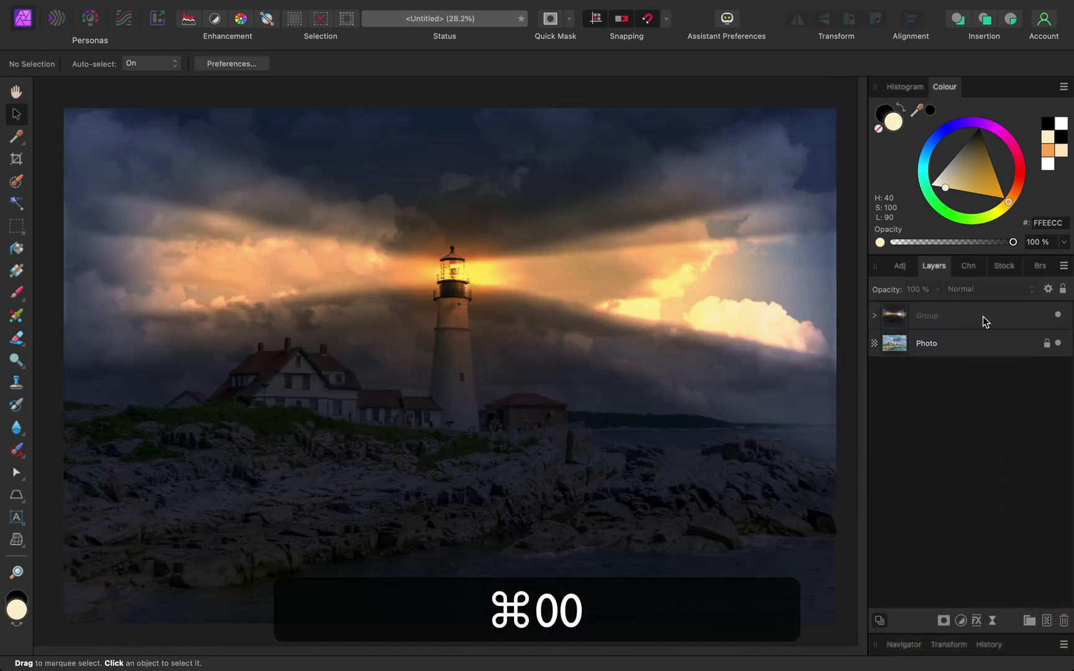
pyautogui.click(1058, 315)
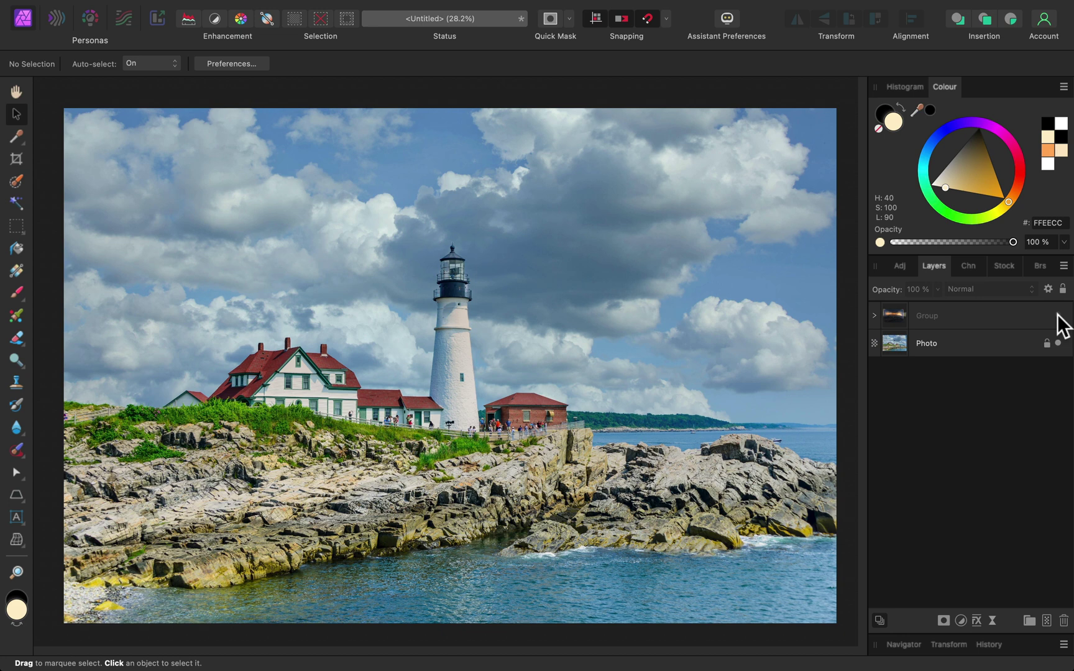
pyautogui.click(1059, 315)
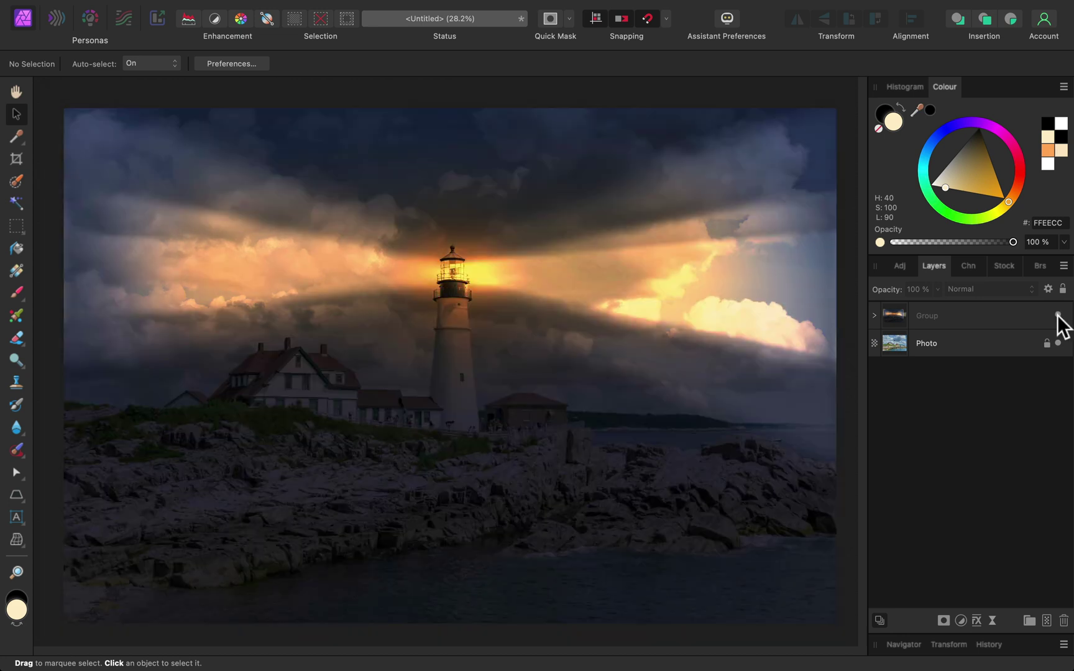